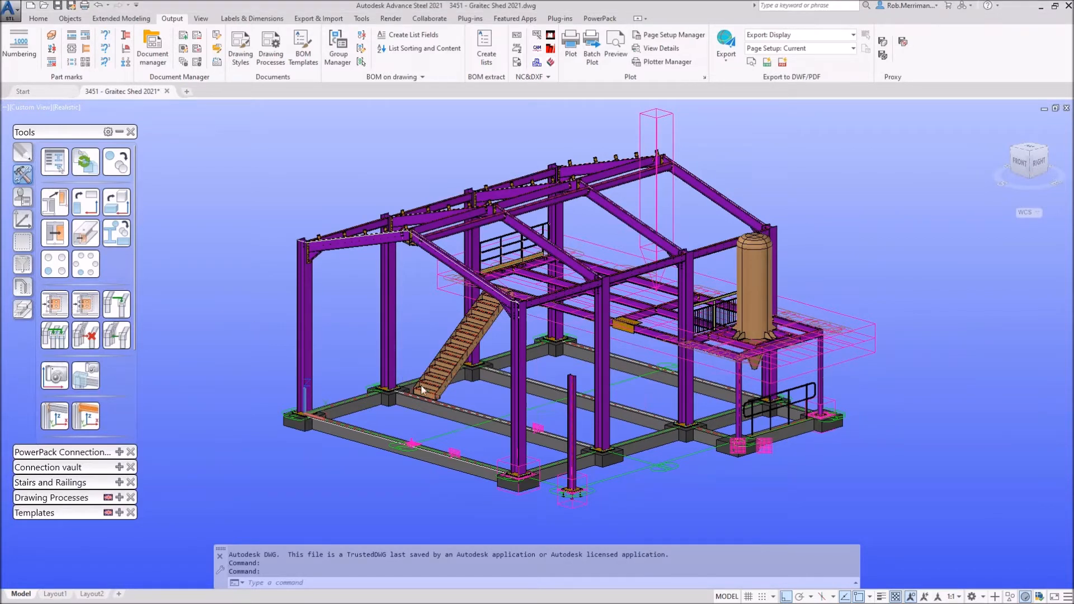
Run the Cameras - Selected - A1 drawing process on the camera at the footing beside the ground-level railing
scroll(769, 465, "up", 2)
scroll(762, 451, "up", 4)
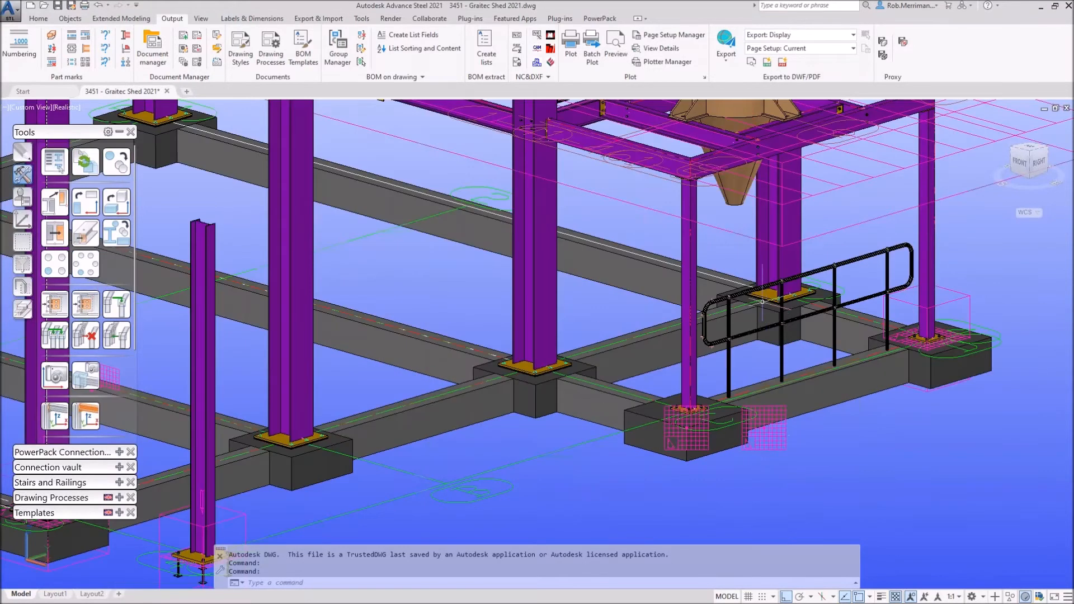
scroll(783, 288, "up", 9)
scroll(656, 206, "down", 12)
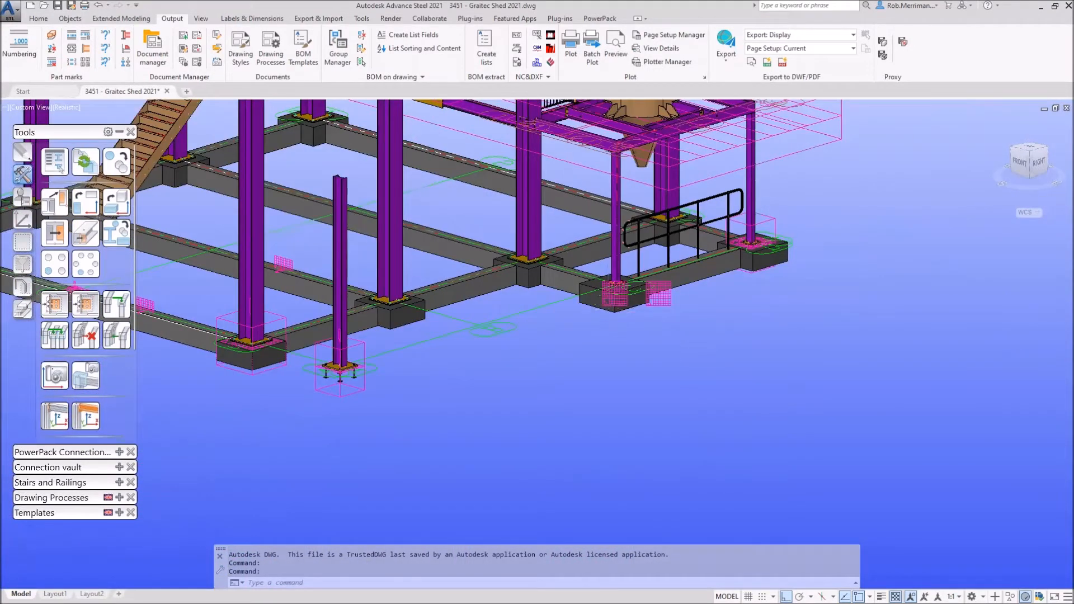
scroll(608, 298, "up", 3)
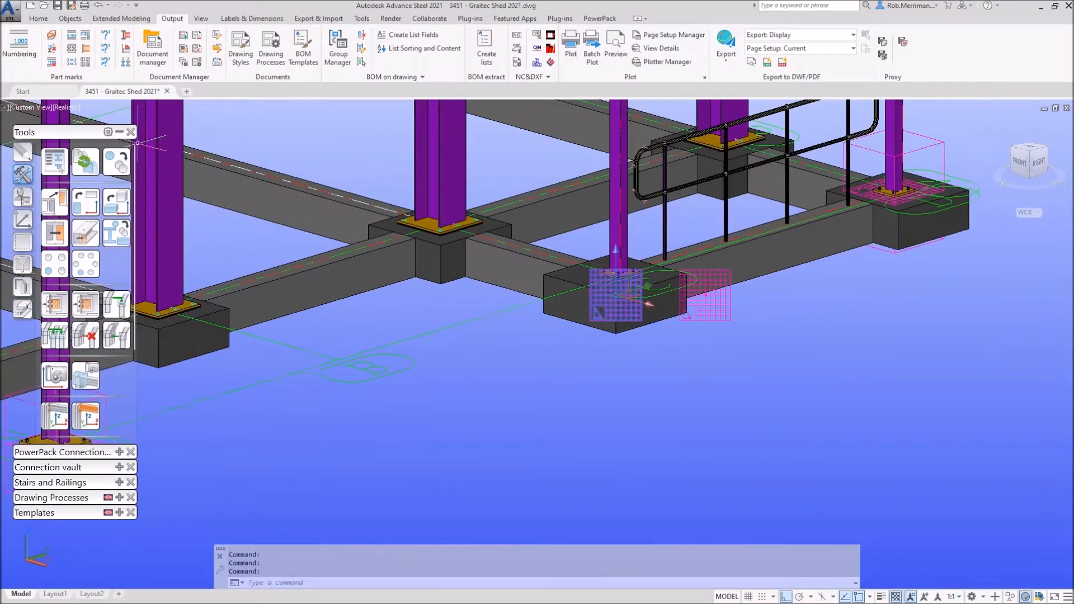
left_click(119, 131)
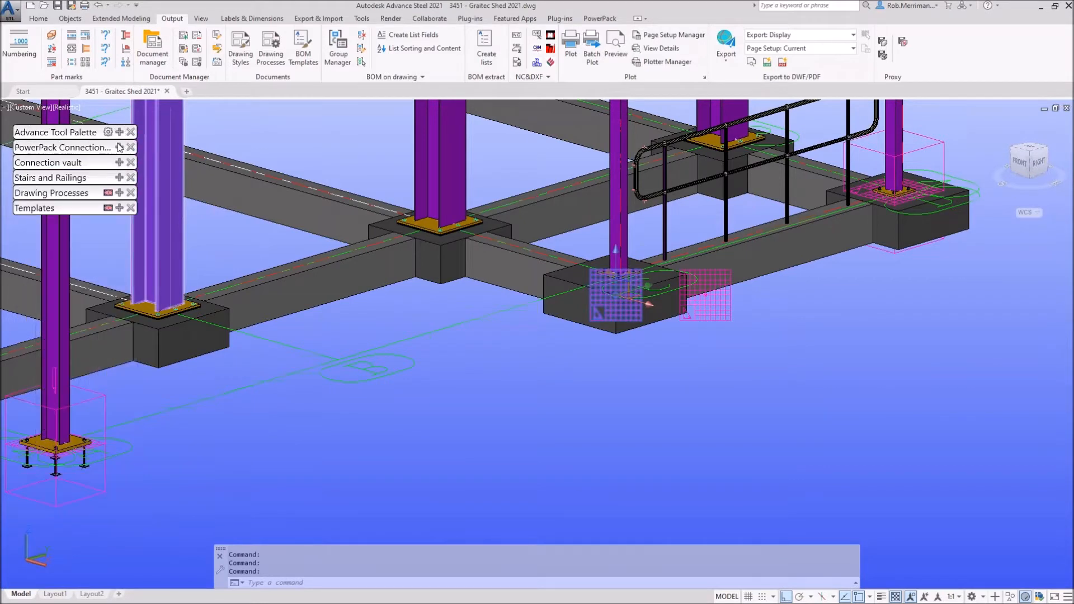
left_click(119, 192)
left_click(22, 236)
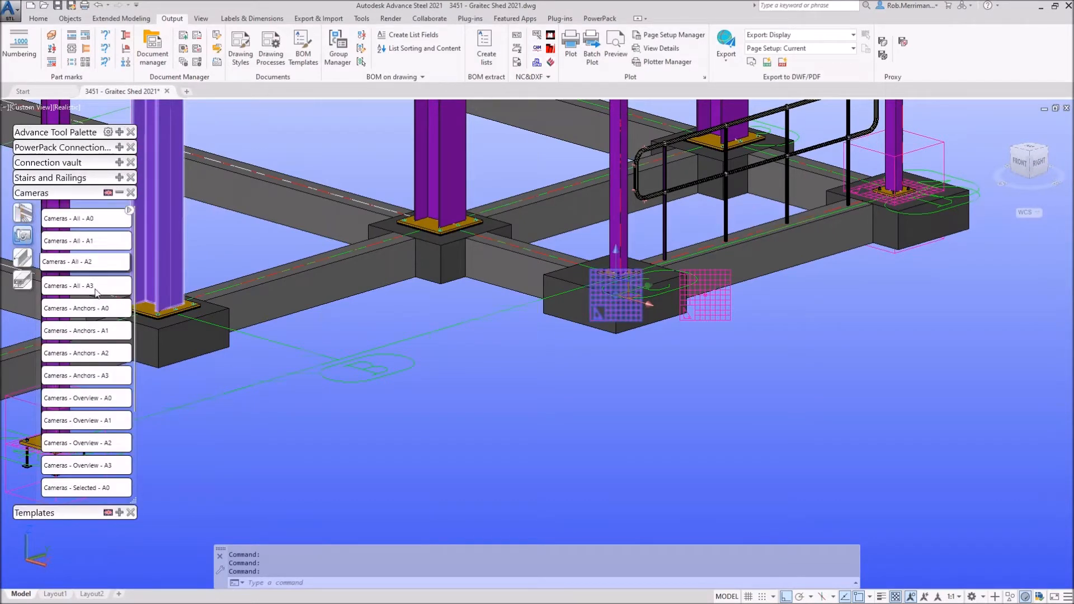
scroll(96, 291, "down", 3)
mouse_move(67, 439)
left_mouse_down()
mouse_move(320, 374)
mouse_move(301, 371)
left_mouse_up()
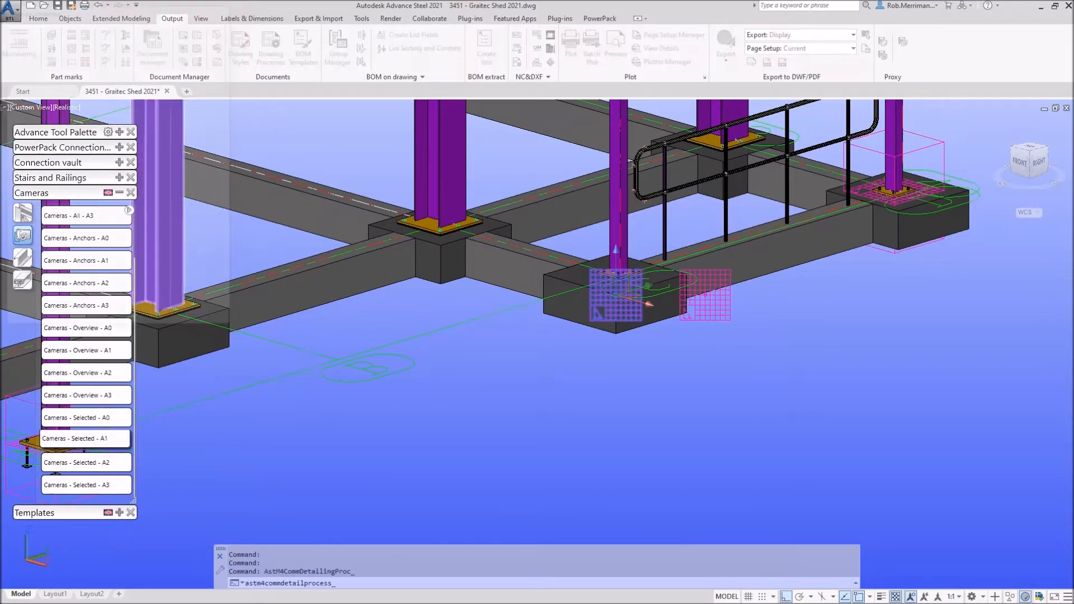
left_click(65, 307)
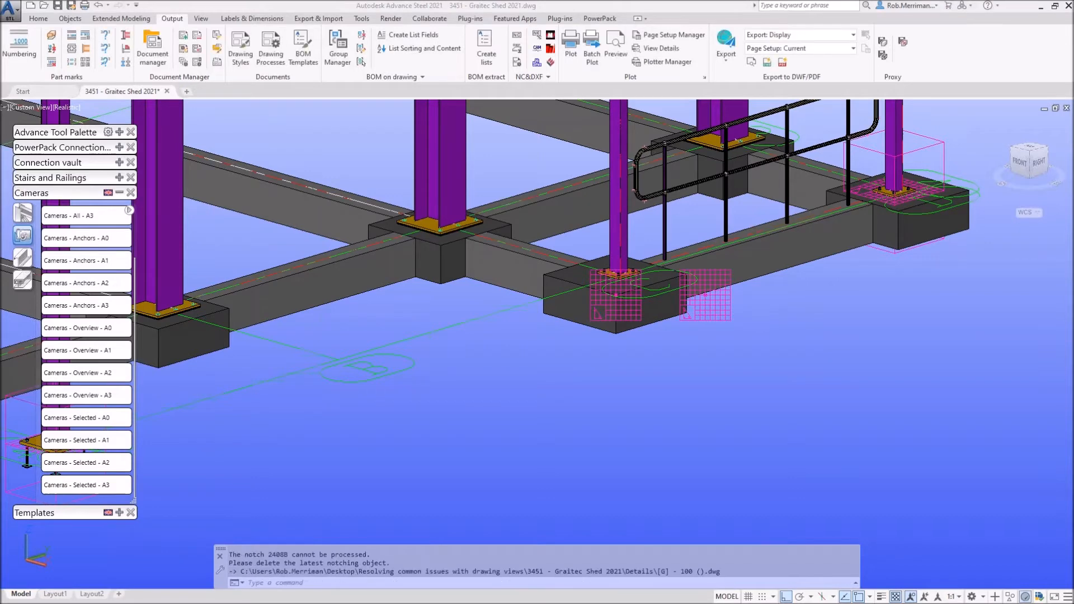
Open the detail drawing generated from the camera at the footing beside the railing
left_click(599, 314)
right_click(517, 359)
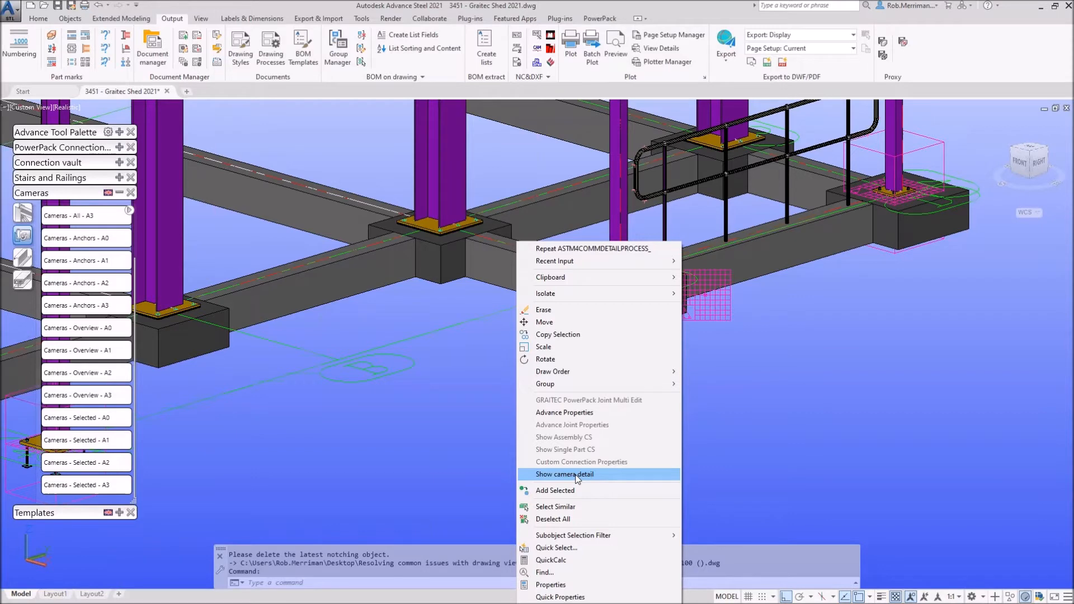
left_click(577, 475)
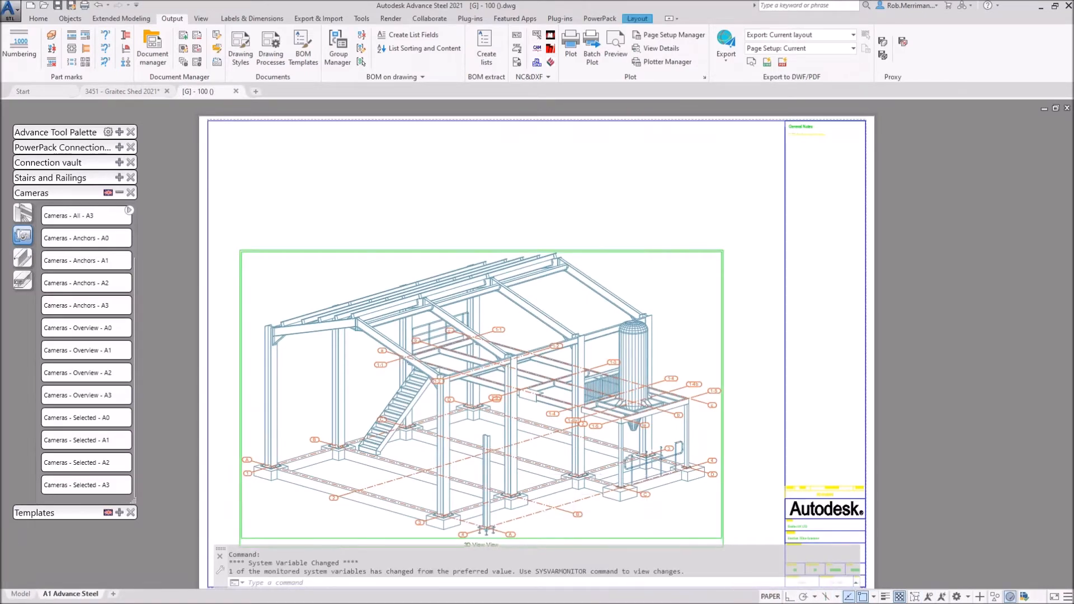
Examine the top handrail and its ball post joints in the drawing's 3D view for missing lines
scroll(789, 354, "up", 15)
left_click(765, 410)
left_click(707, 295)
scroll(729, 273, "down", 3)
left_click(782, 276)
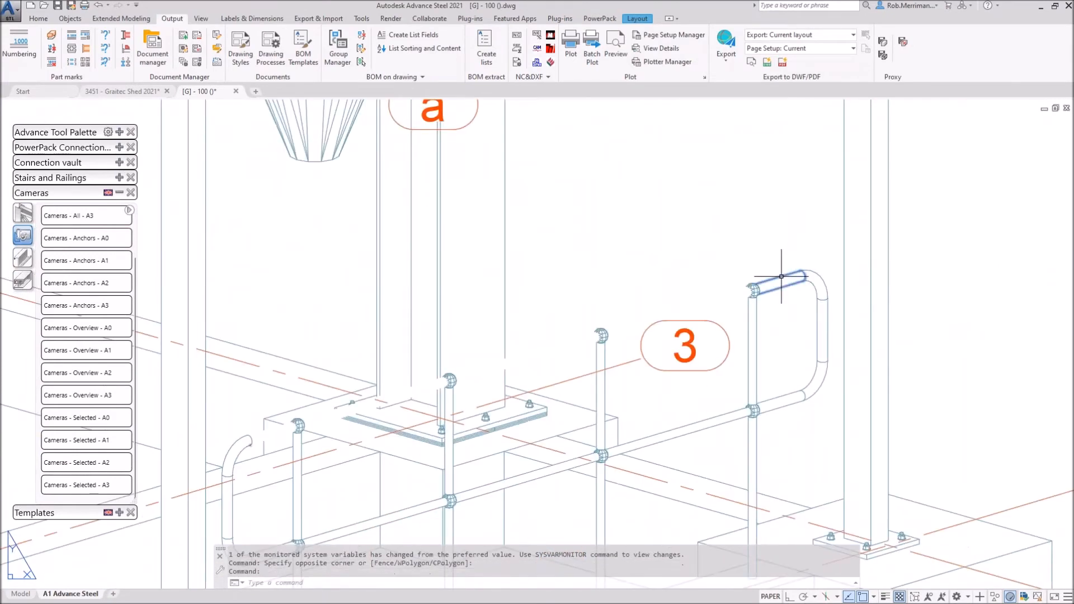
scroll(269, 430, "up", 8)
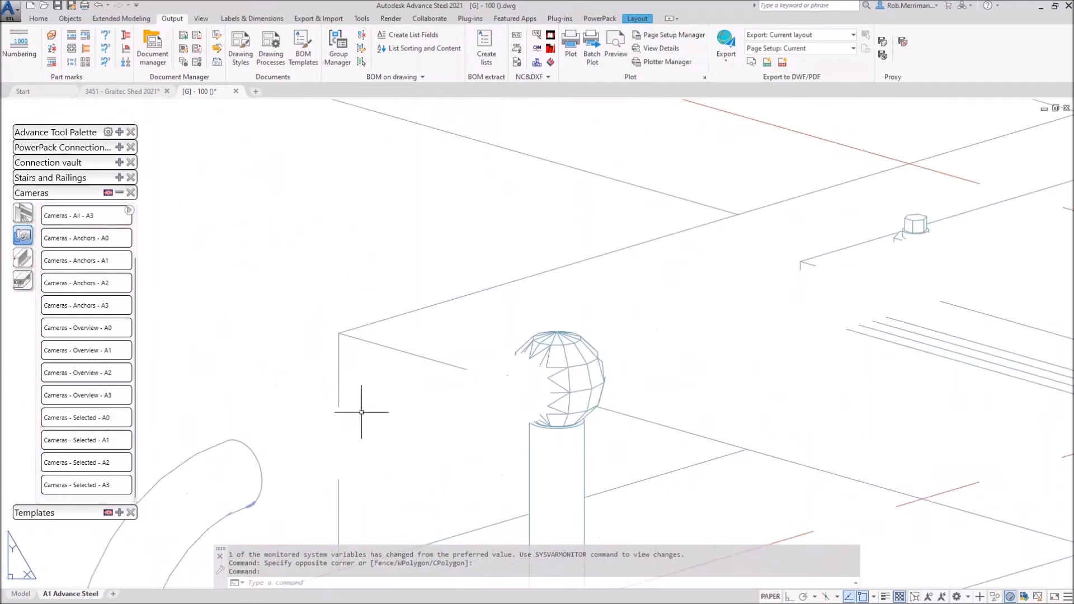
scroll(499, 384, "down", 5)
scroll(675, 342, "up", 6)
key("Escape")
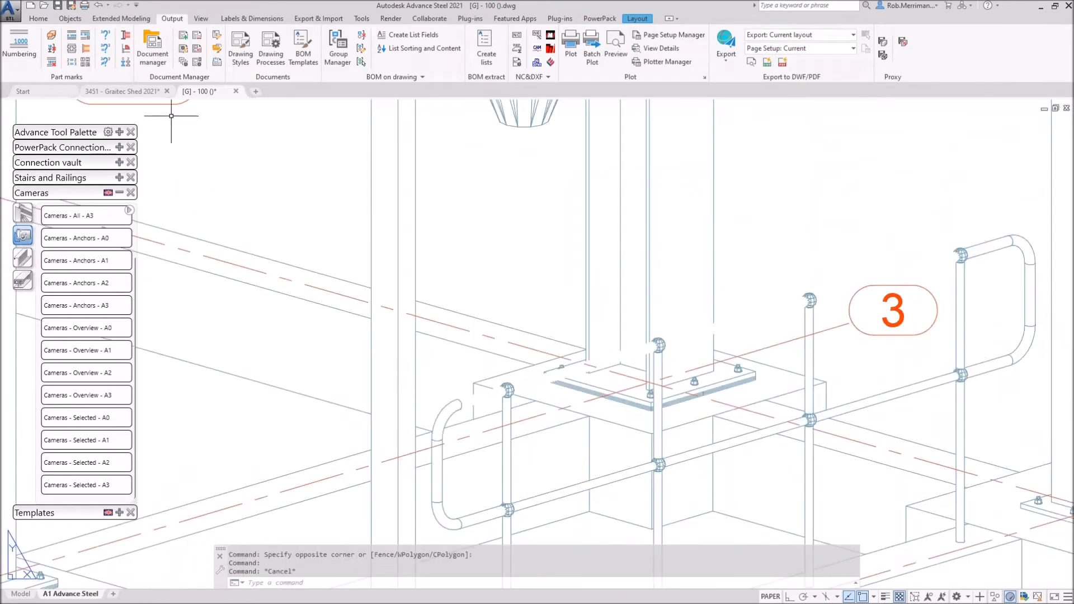
Display the shed model in 2D Wireframe and run a clash check on the railing's top handrail and one post
left_click(122, 91)
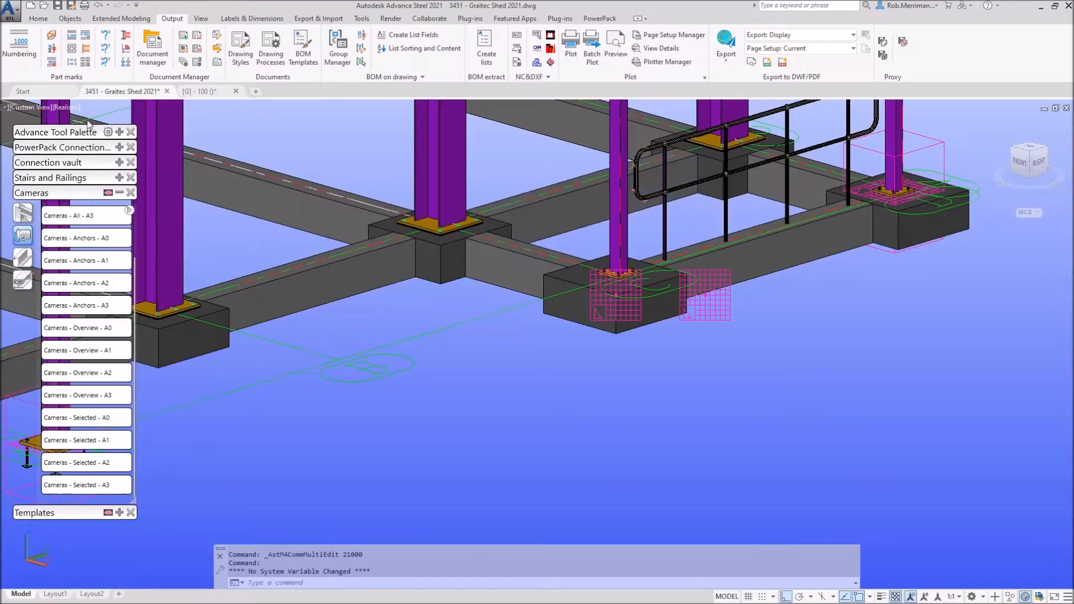
left_click(69, 107)
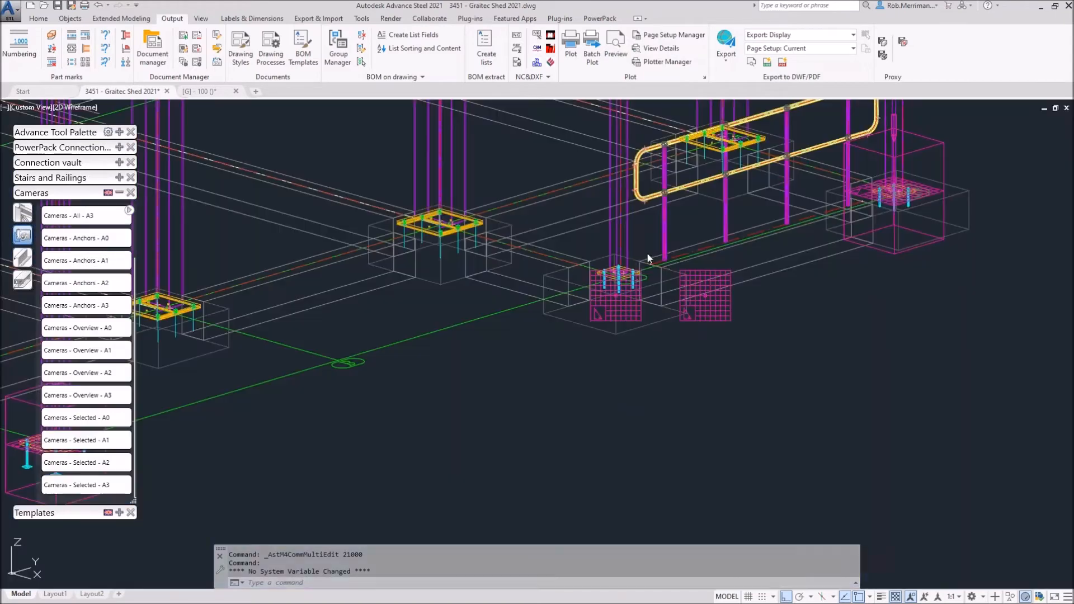
scroll(629, 293, "down", 1)
scroll(738, 178, "up", 5)
left_click(786, 303)
left_click(770, 291)
left_click(40, 19)
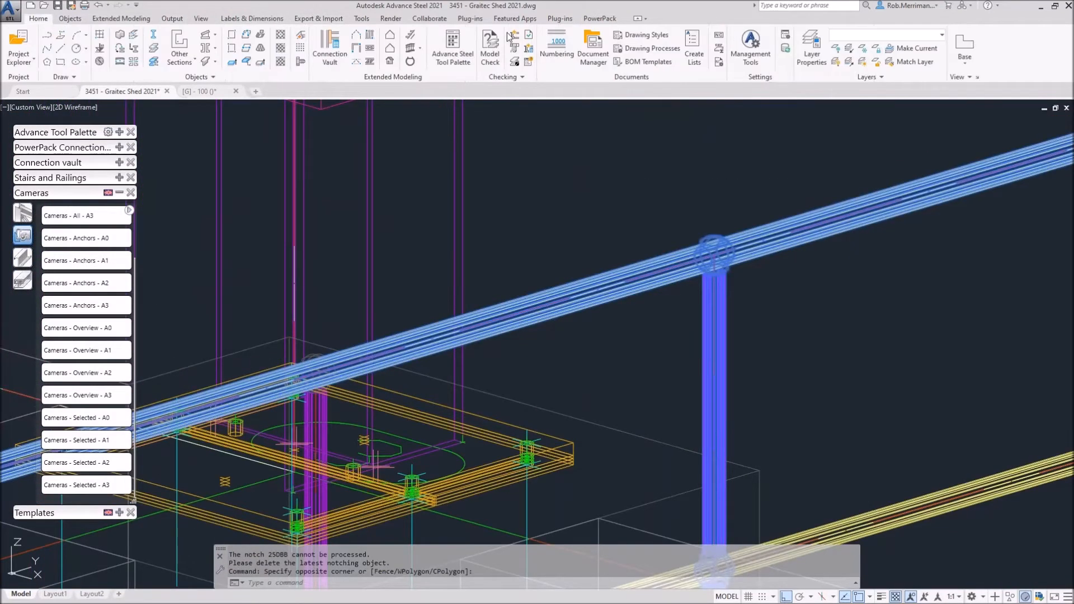
left_click(510, 36)
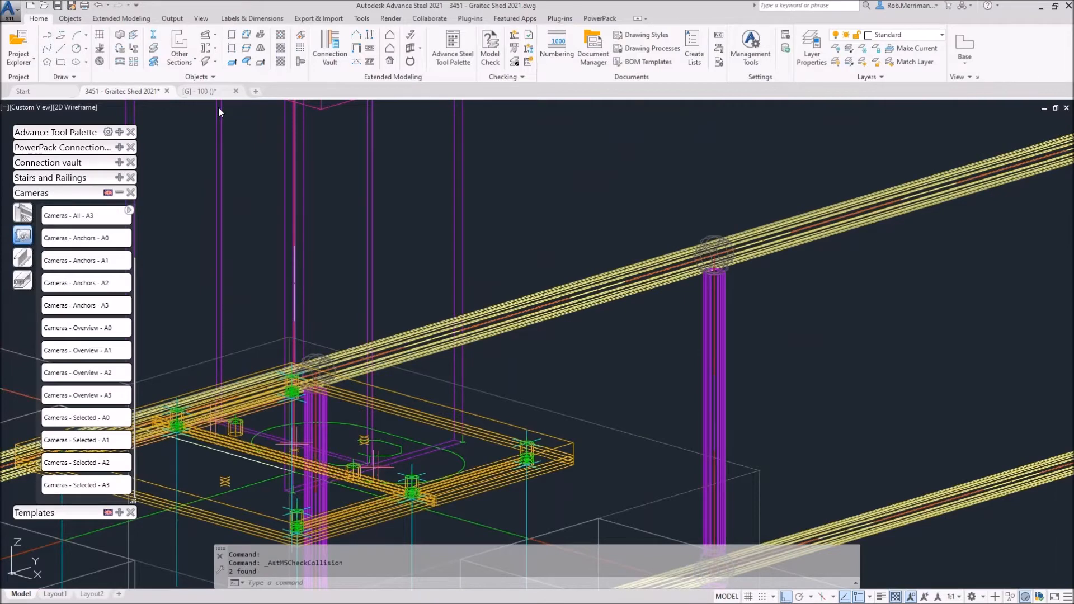
Locate the handrail and post clash from the clash check results, examine it in the model, and close the results
double_click(289, 161)
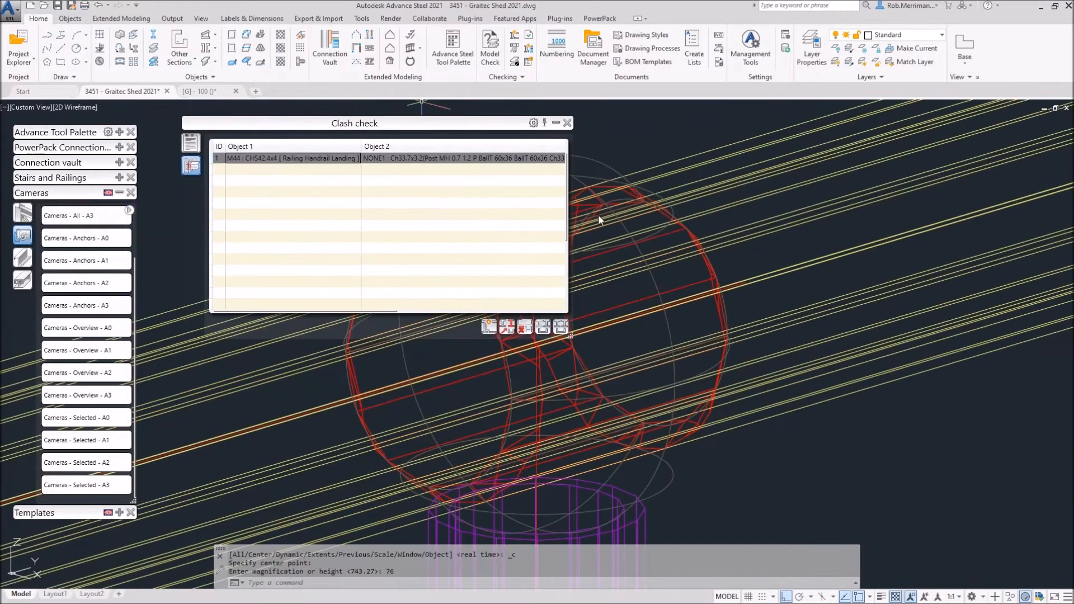
scroll(693, 240, "down", 5)
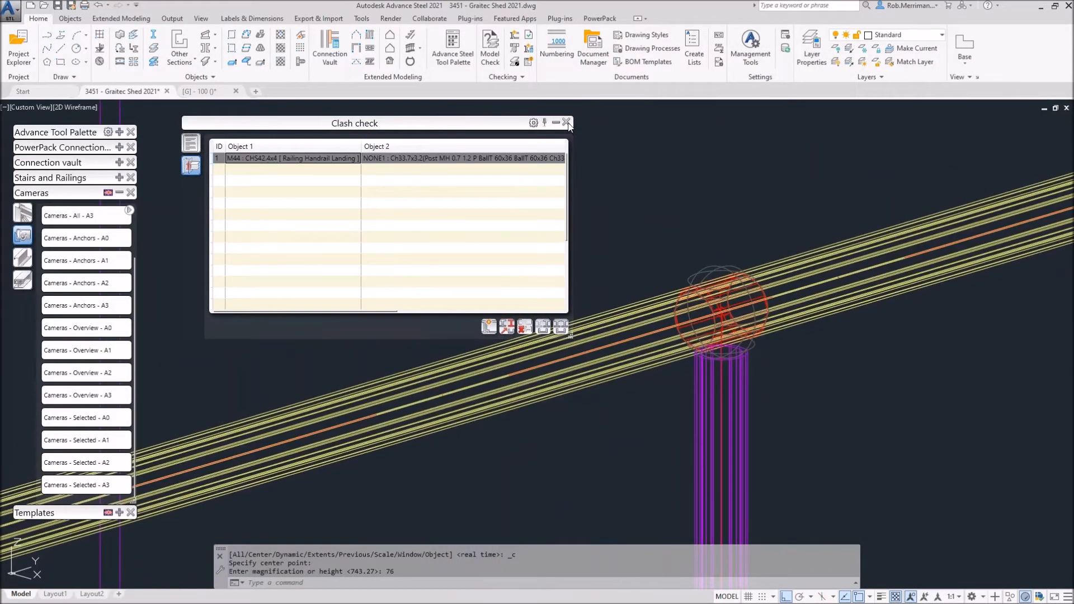
left_click(566, 123)
Set the UCS to World and clear the clash marking from the handrail
left_click(123, 193)
left_click(119, 132)
left_click(22, 220)
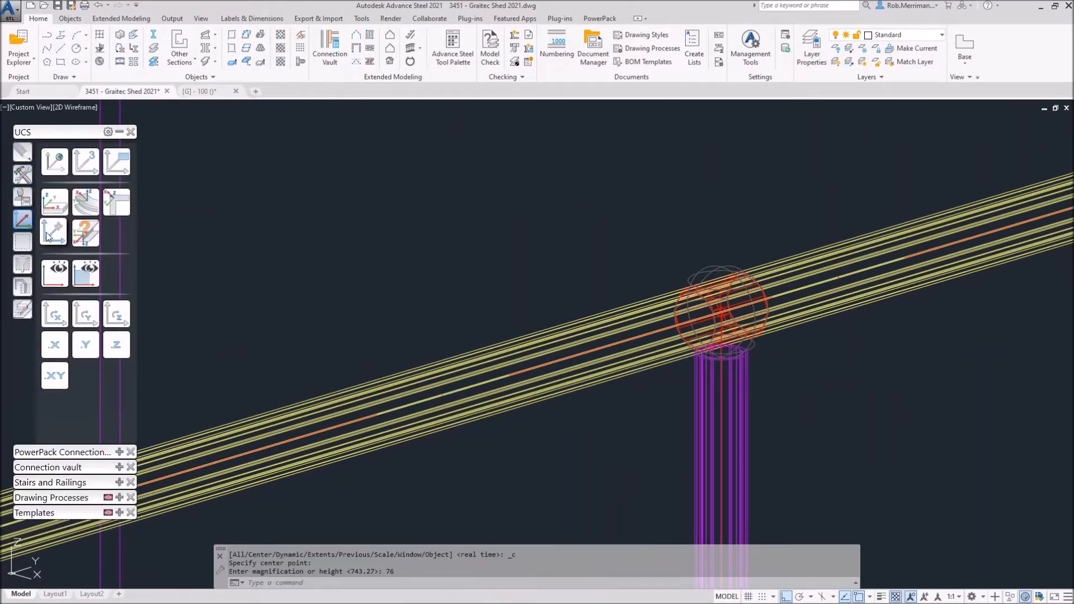
left_click(49, 233)
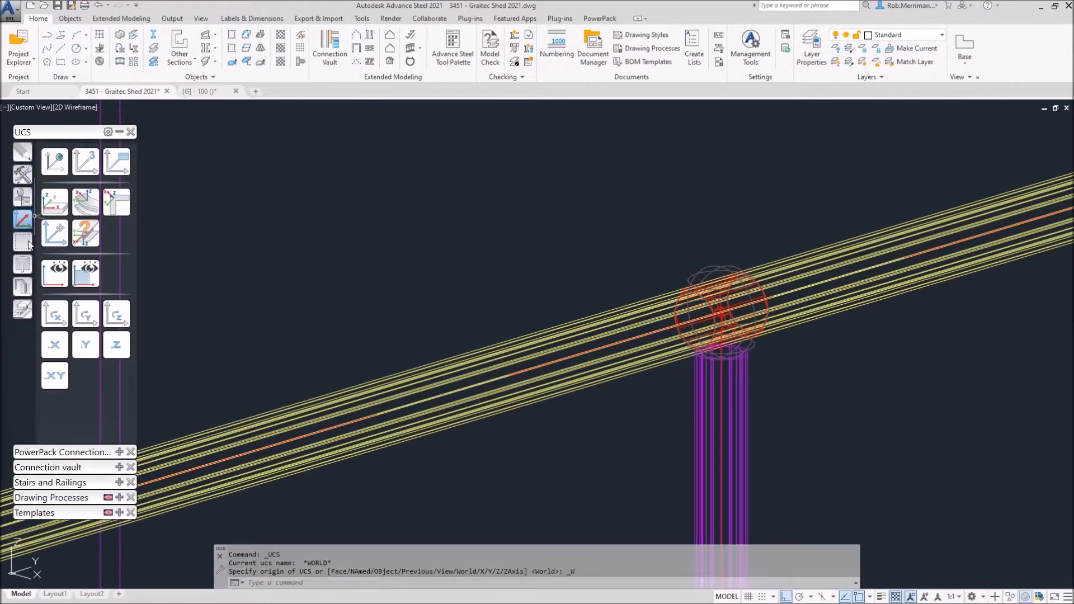
left_click(22, 241)
left_click(56, 235)
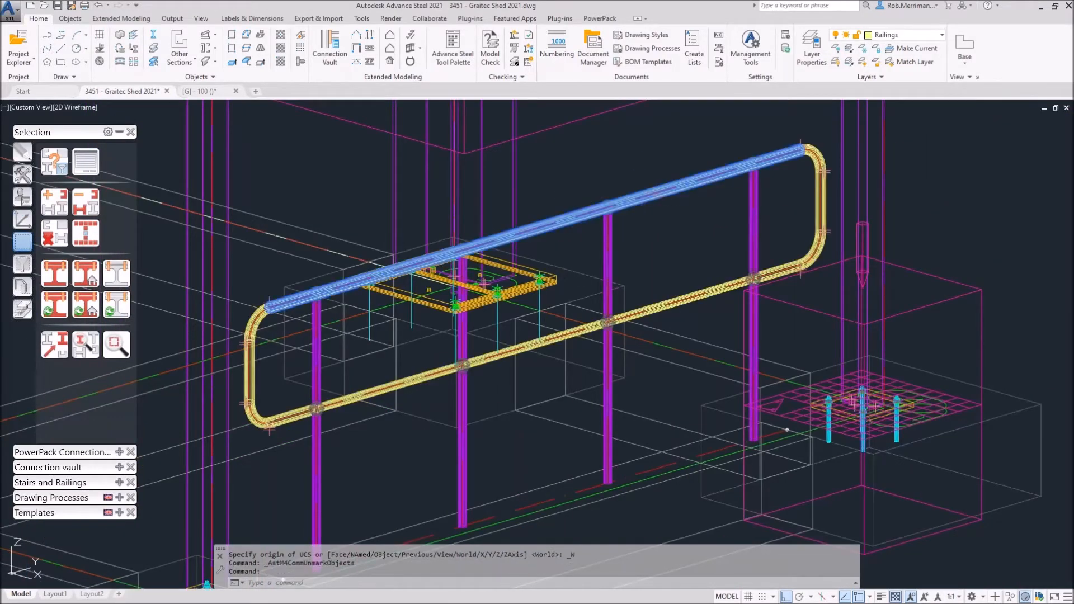
Set the Ball Post Railing's top handrail profile to CHS33.7x3
right_click(651, 203)
left_click(724, 385)
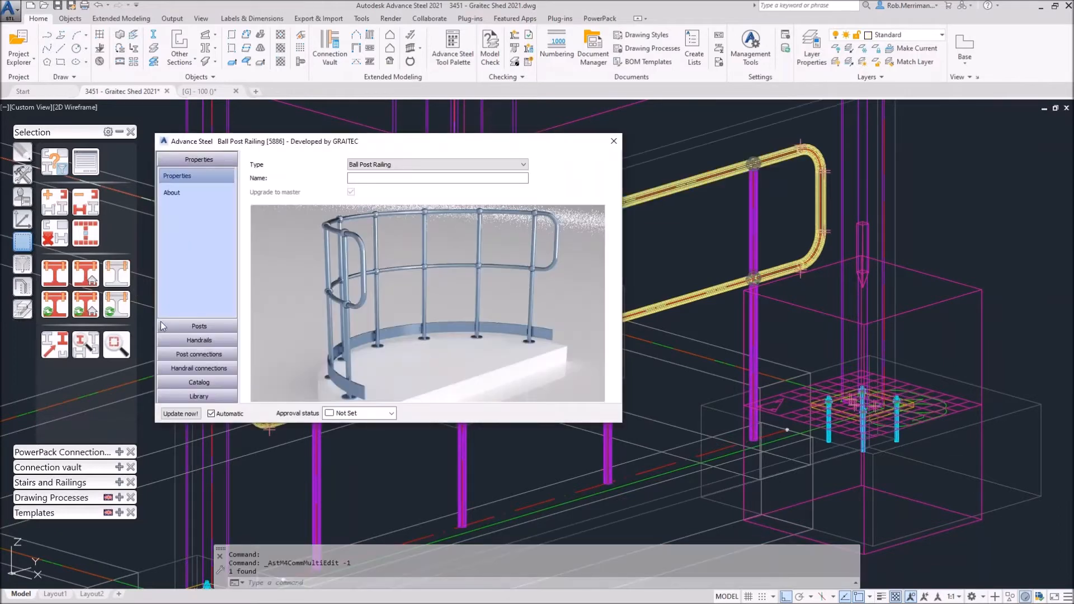
left_click(198, 341)
left_click(409, 188)
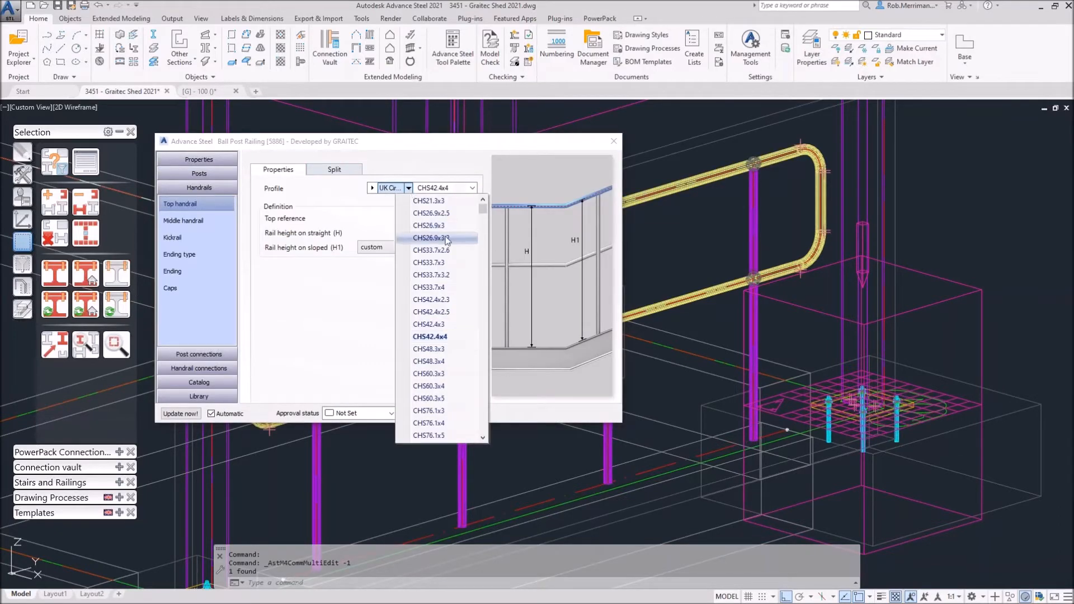
left_click(464, 262)
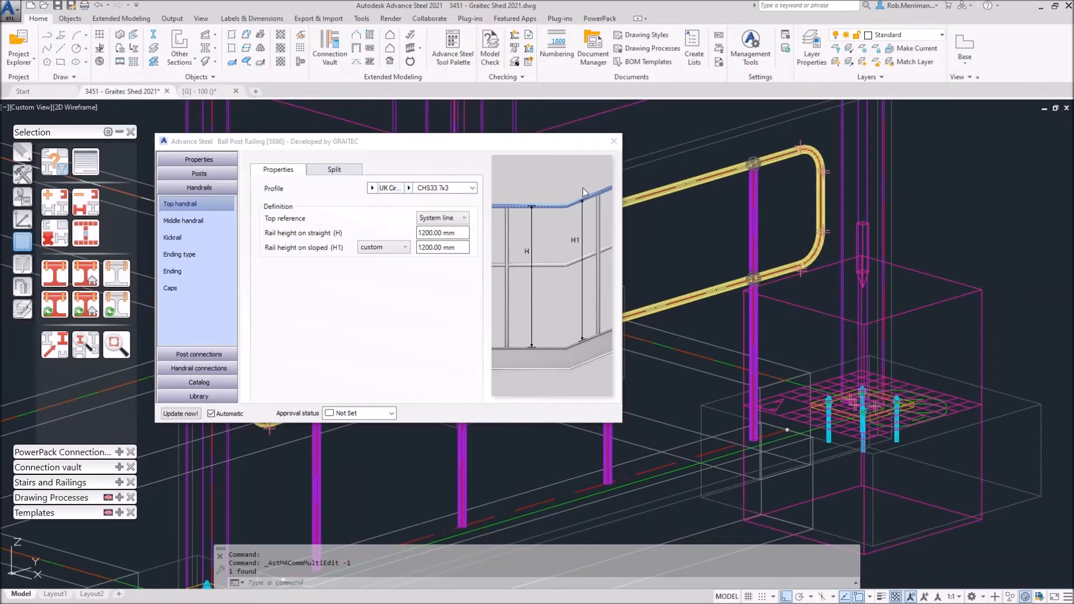
left_click(616, 141)
Repeat the clash check on the resized top handrail and a middle post, and review the notifications
left_click(664, 240)
left_click(572, 196)
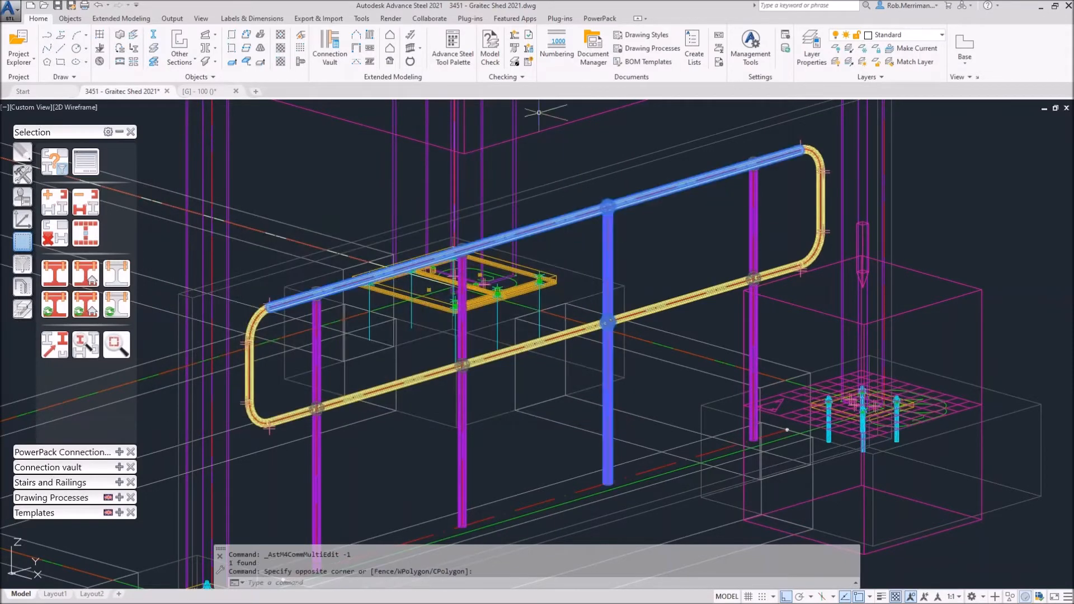
left_click(516, 38)
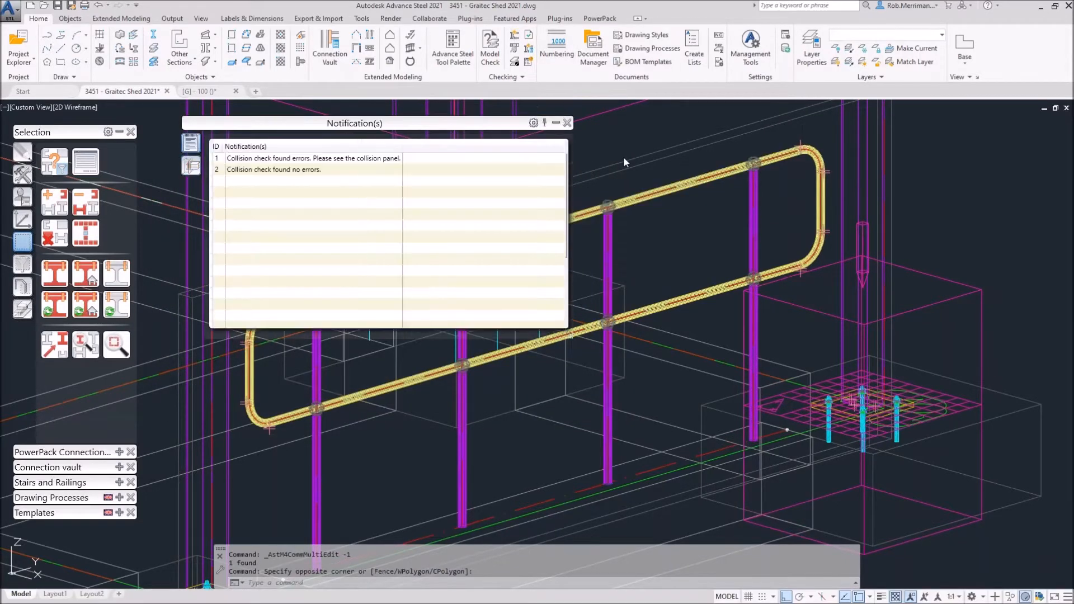
left_click(317, 170)
left_click(566, 122)
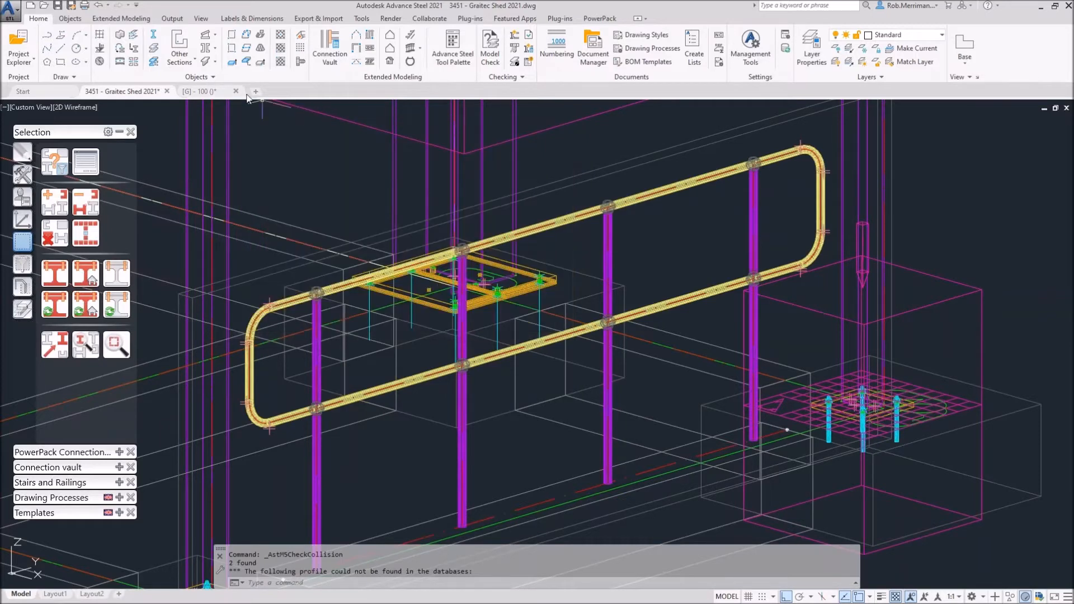
Update the 3D detail view in drawing [G] - 100 from the modified model
left_click(201, 91)
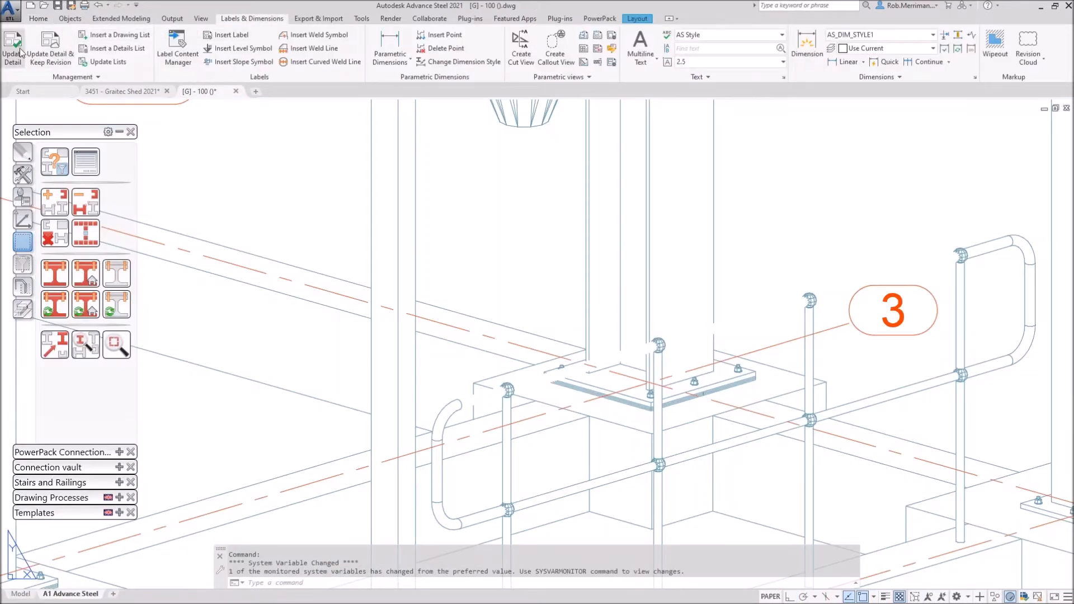
left_click(22, 52)
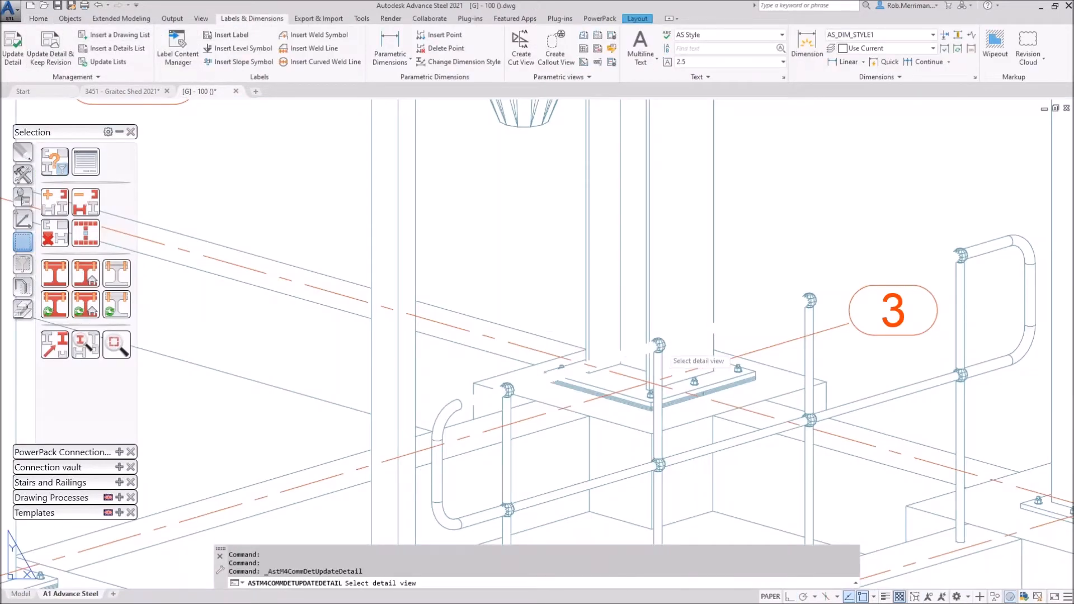
left_click(660, 352)
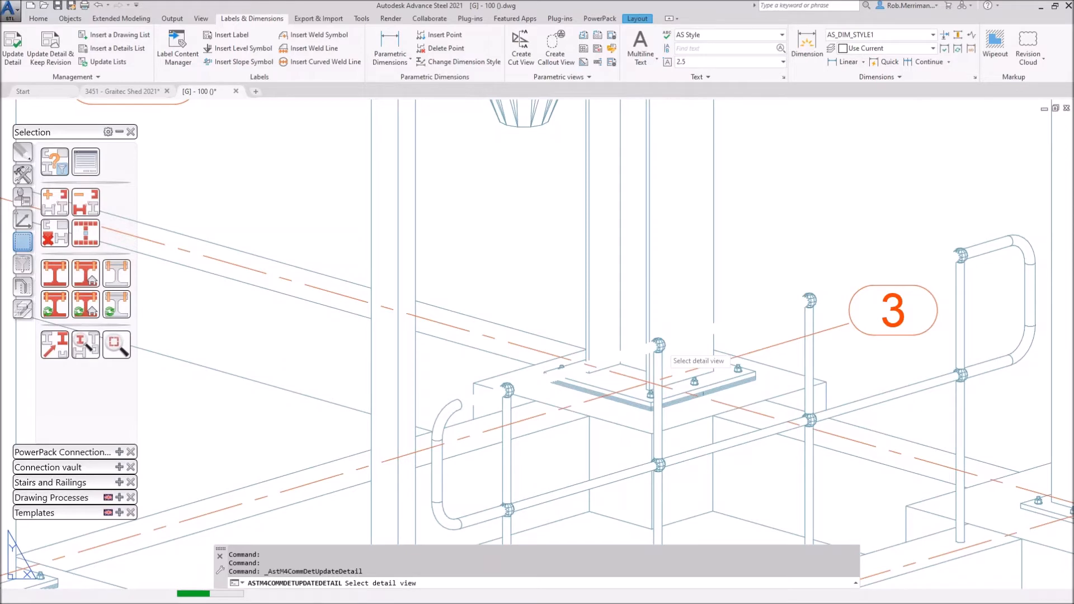
left_click(663, 351)
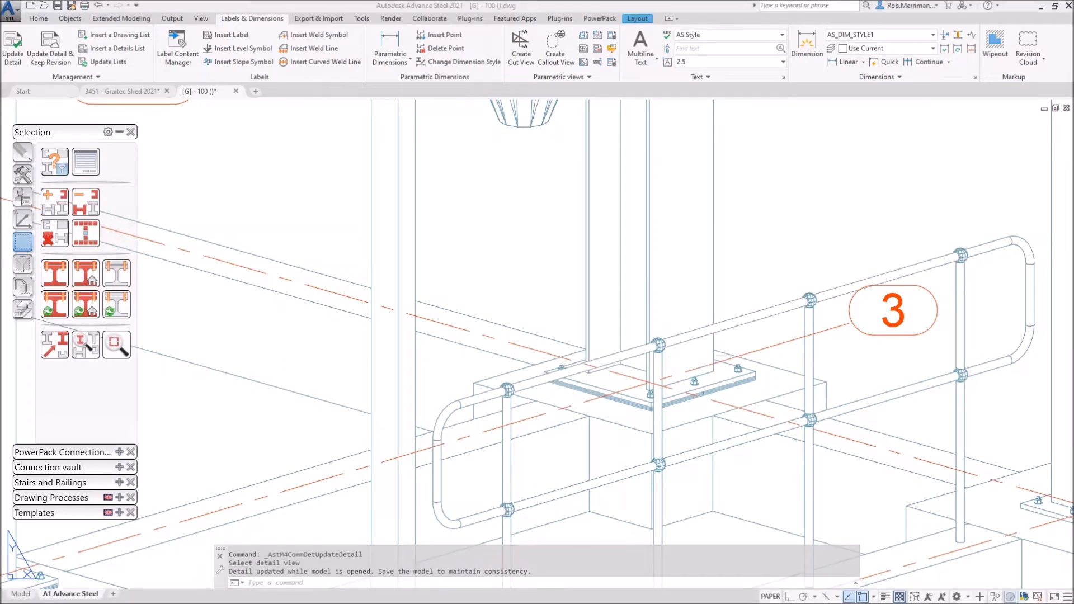
Inspect the handrail and ball post joints in the updated detail view, and return to the shed model
scroll(825, 243, "up", 5)
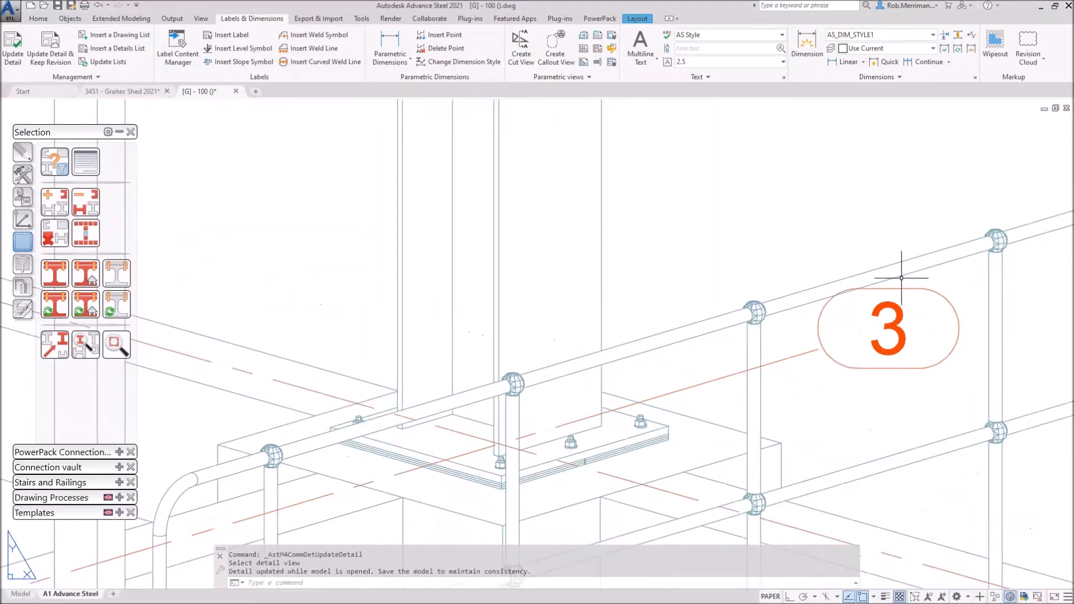
scroll(774, 229, "down", 3)
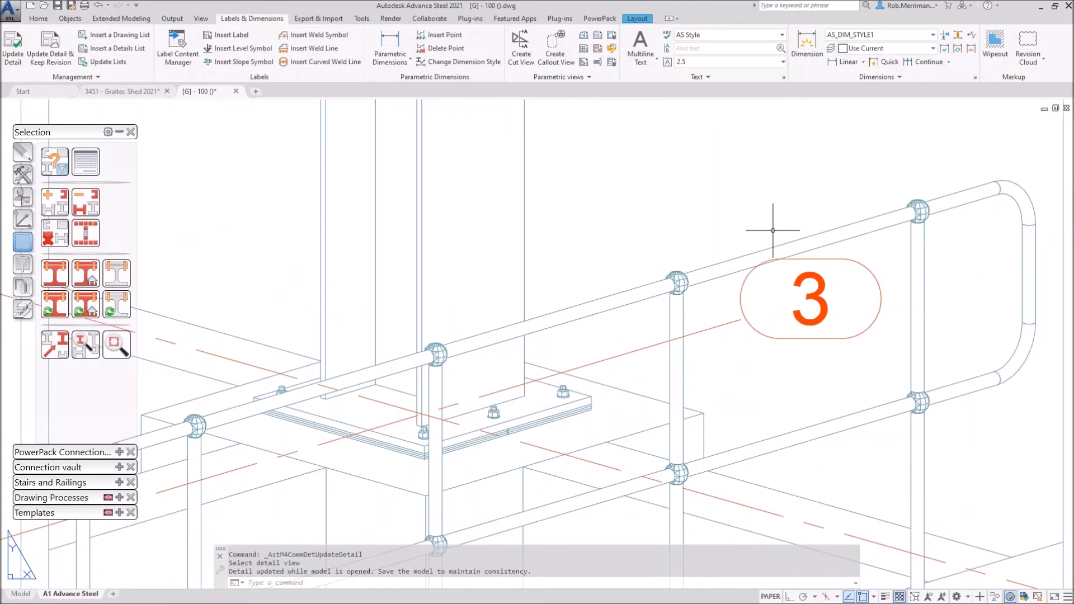
scroll(700, 280, "up", 6)
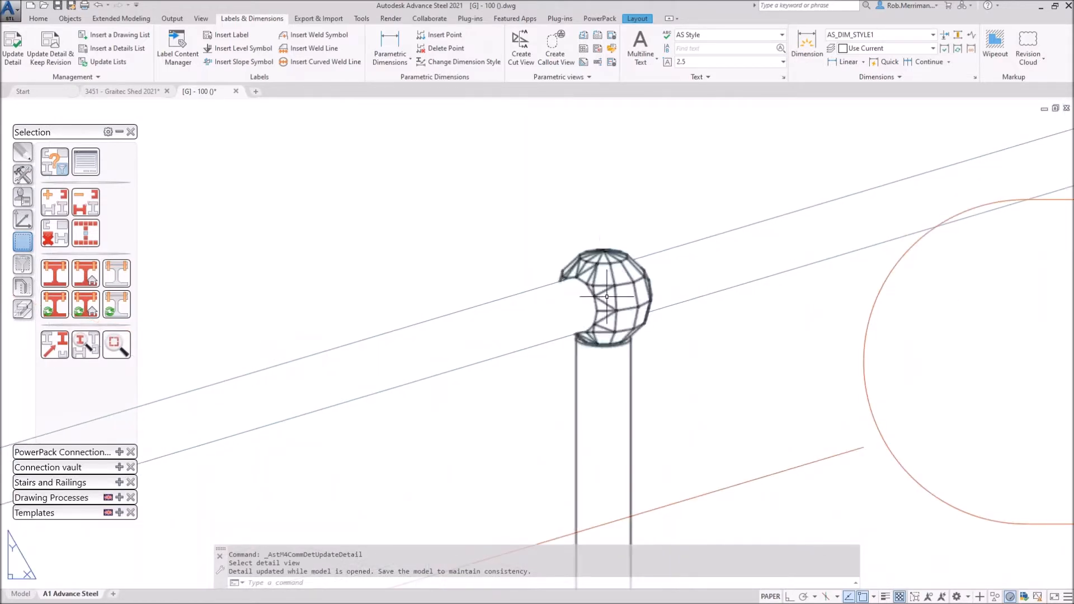
left_click(122, 91)
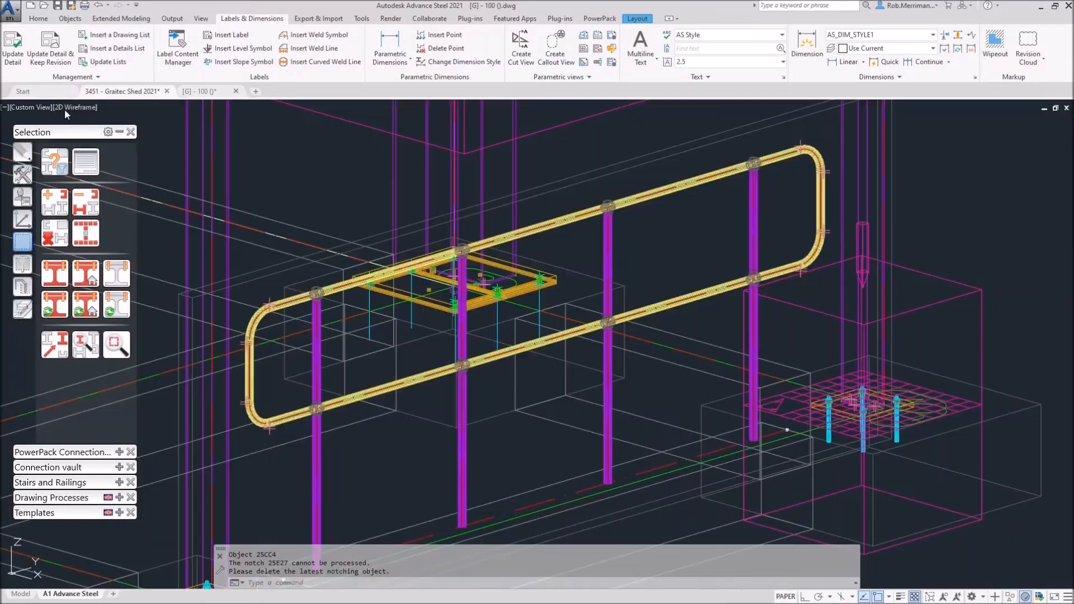
Switch the shed model to the Realistic visual style and examine the top handrail's ball post joint up close
left_click(76, 107)
left_click(111, 174)
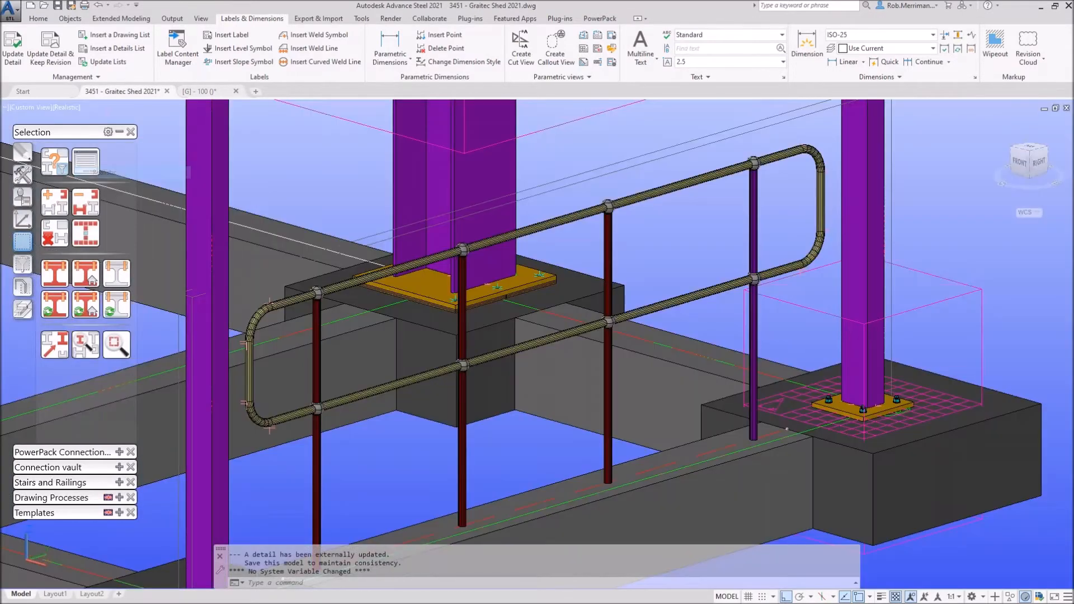
scroll(517, 252, "up", 5)
scroll(593, 196, "up", 2)
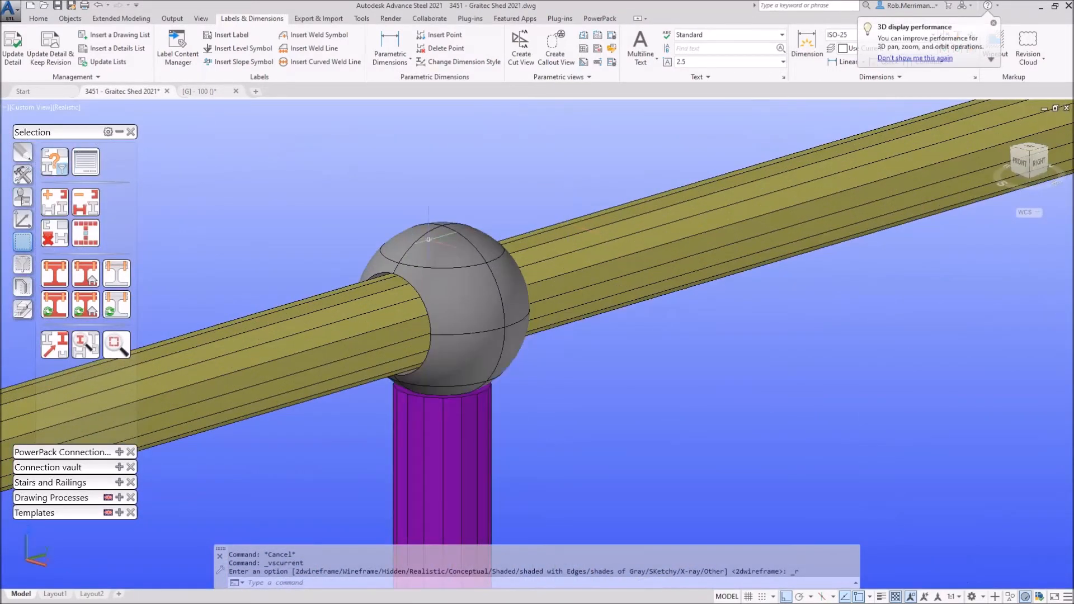
Compare the ball post joint in drawing [G] - 100 with the model, and return to an overview of the shed
left_click(200, 92)
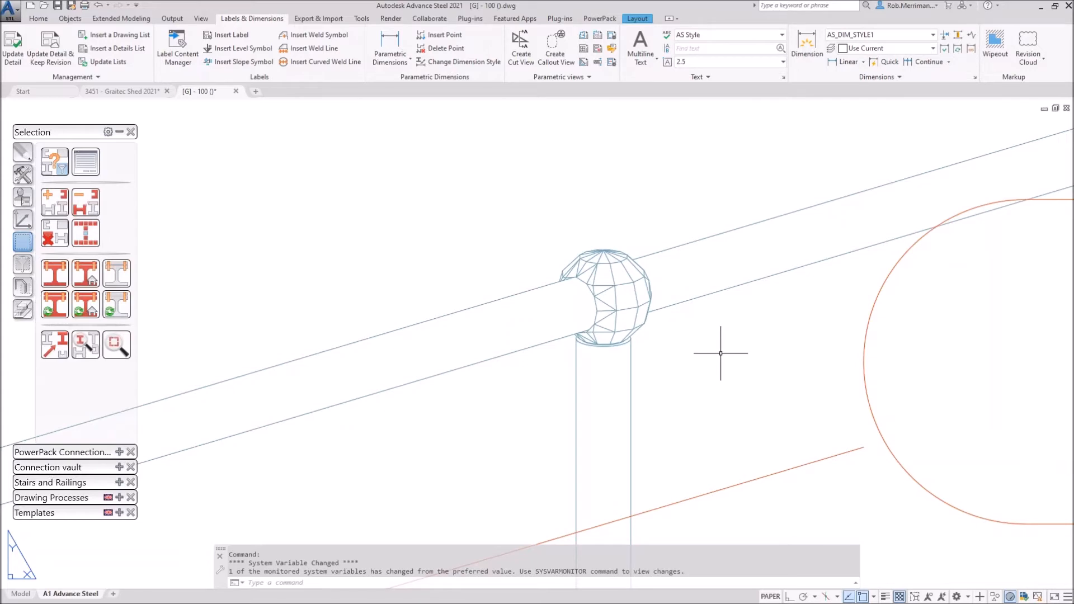
left_click(121, 91)
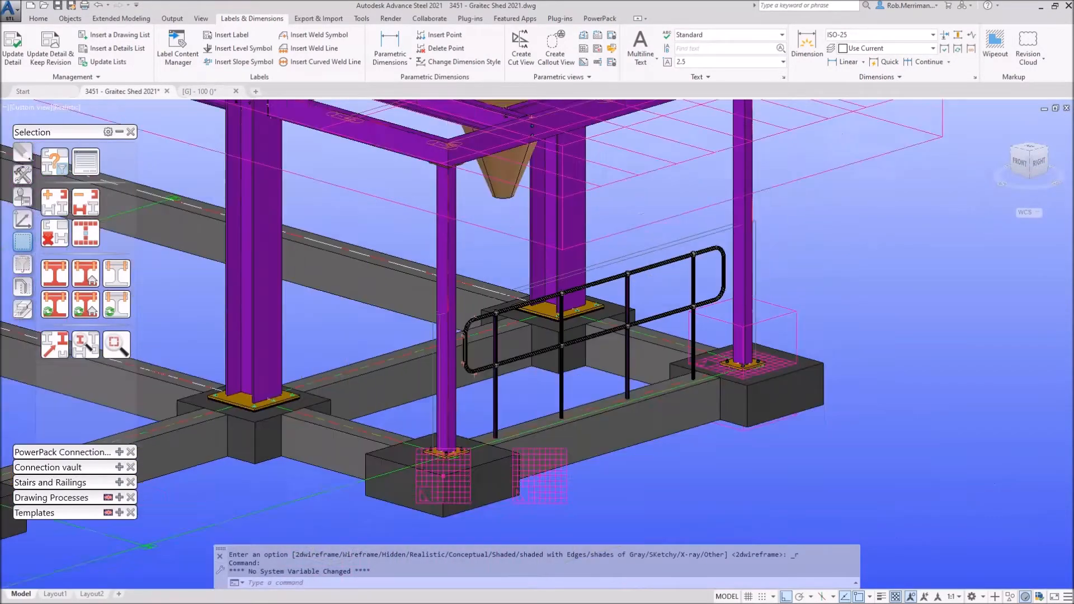
scroll(647, 298, "down", 4)
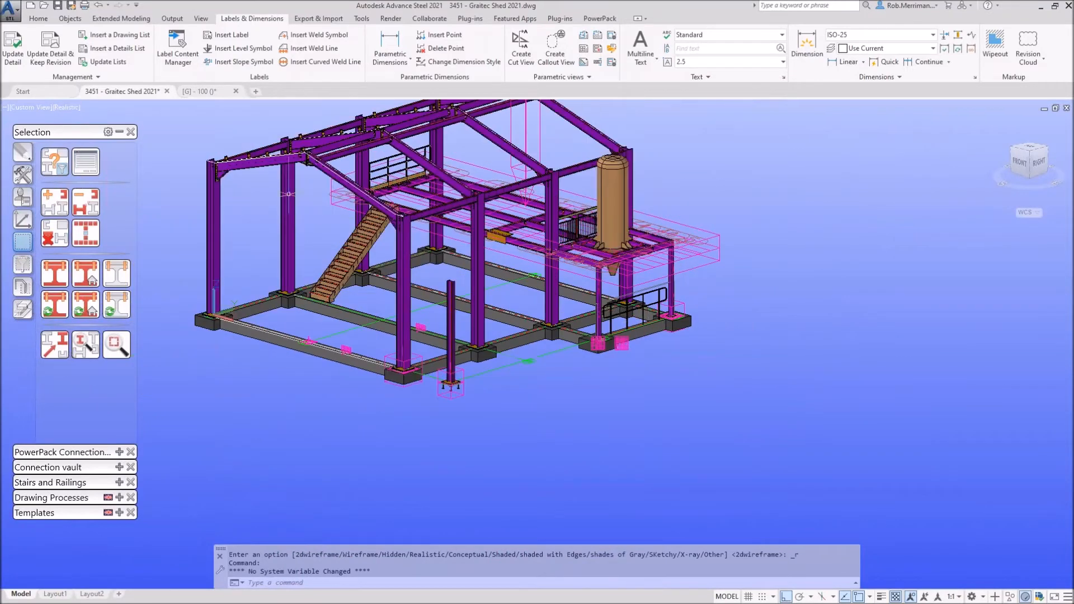
scroll(255, 165, "up", 2)
middle_click_drag(505, 273, 519, 302)
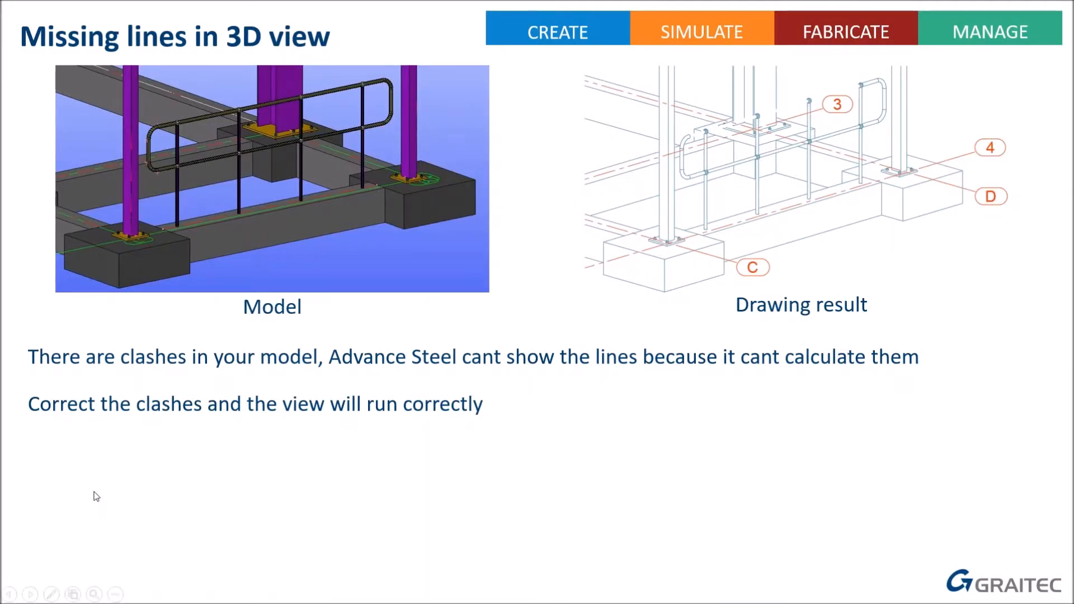
key("Right")
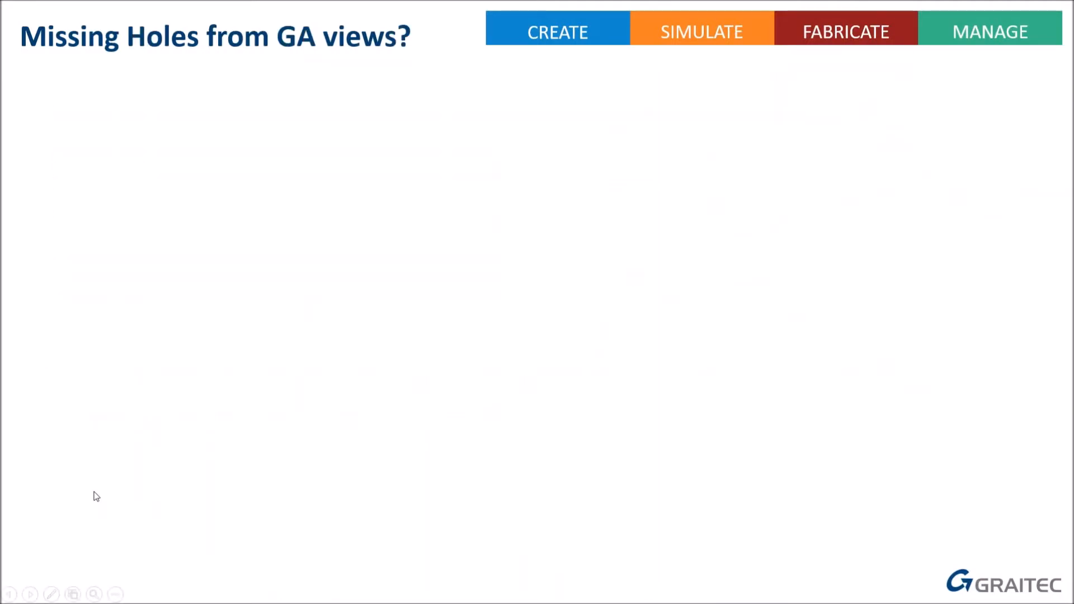
key("Right")
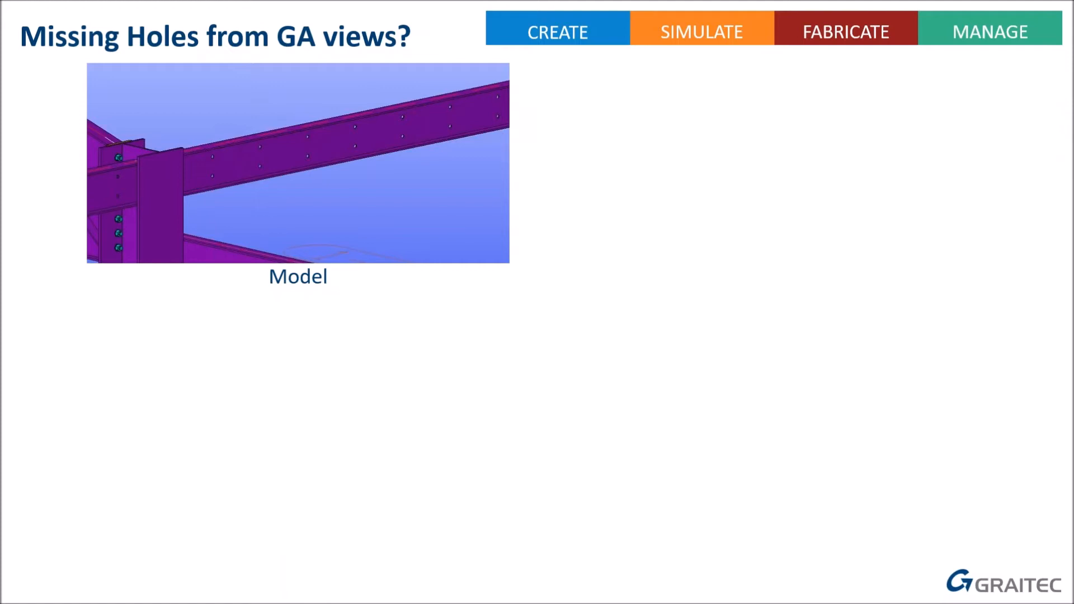
key("Right")
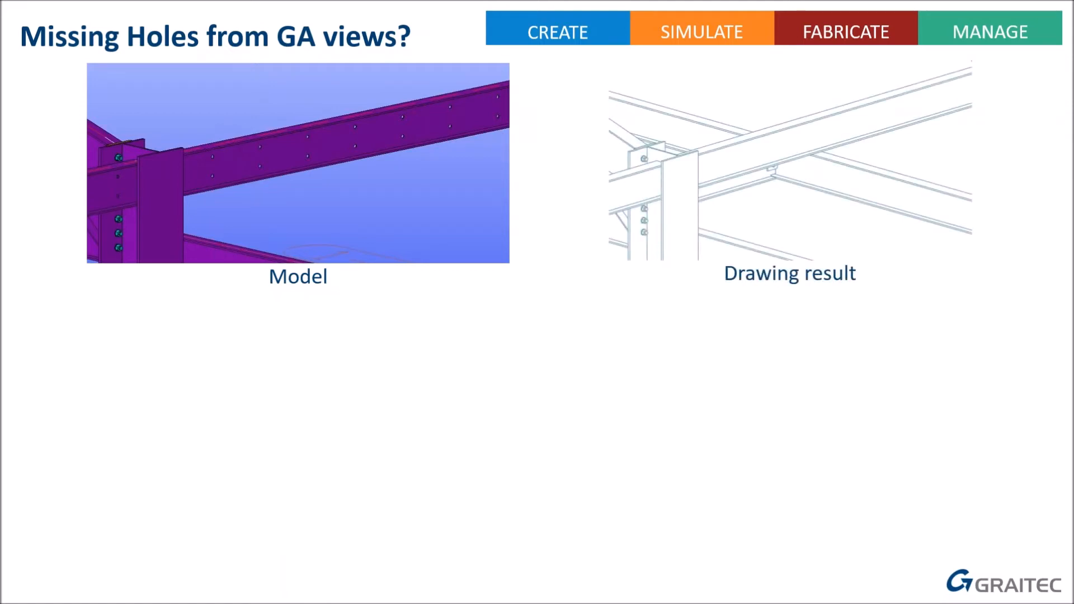
key("Right")
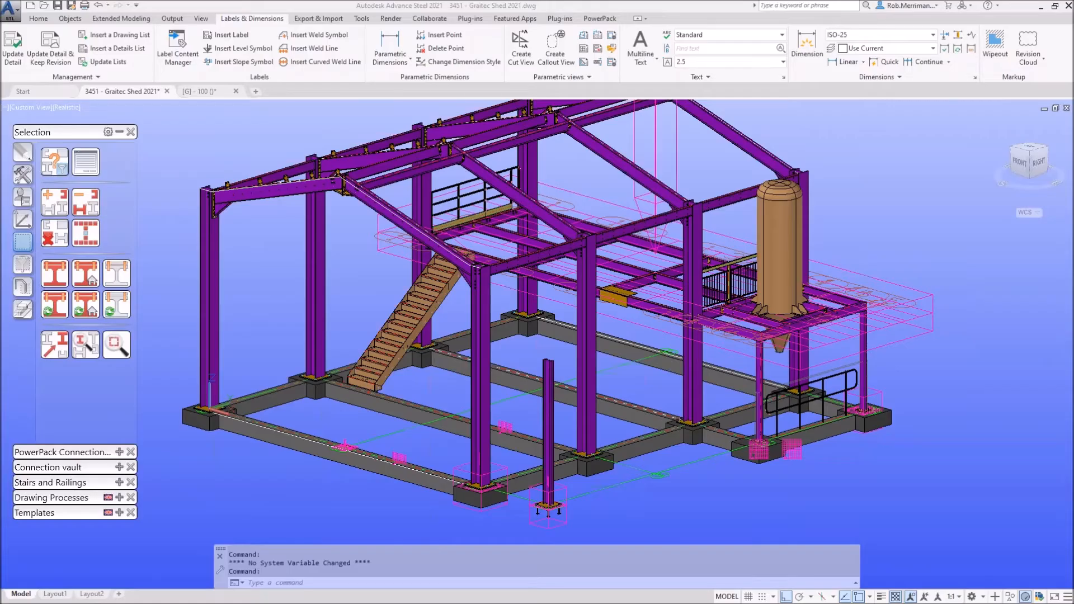
Run the Cameras - Selected - A1 drawing process on the overview camera beside the corner footing near the ball post railing
scroll(596, 289, "up", 10)
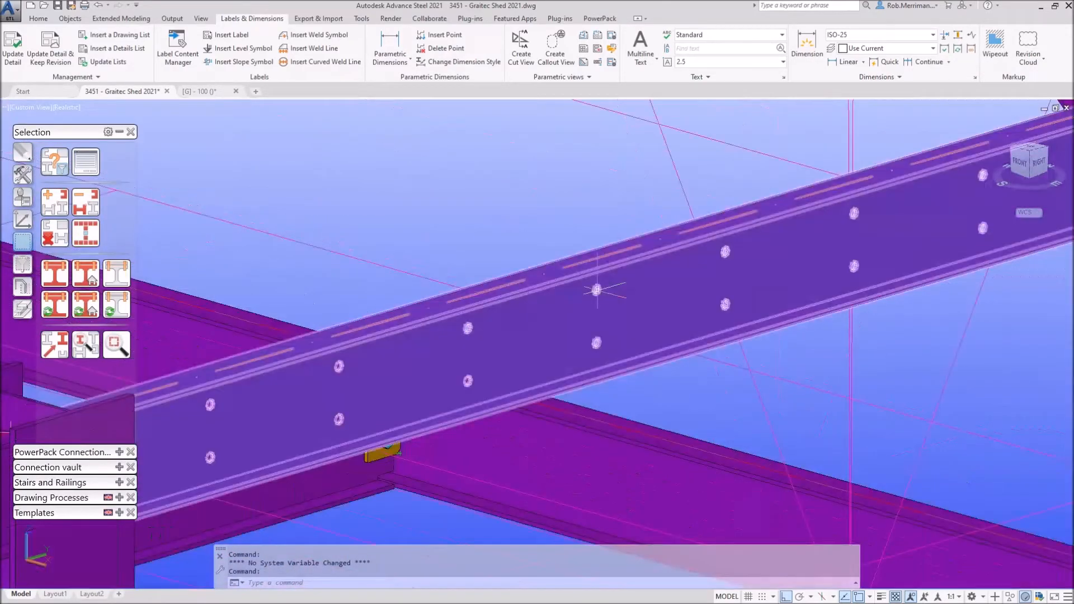
scroll(596, 289, "down", 8)
scroll(744, 416, "up", 6)
left_click(706, 342)
left_click(119, 132)
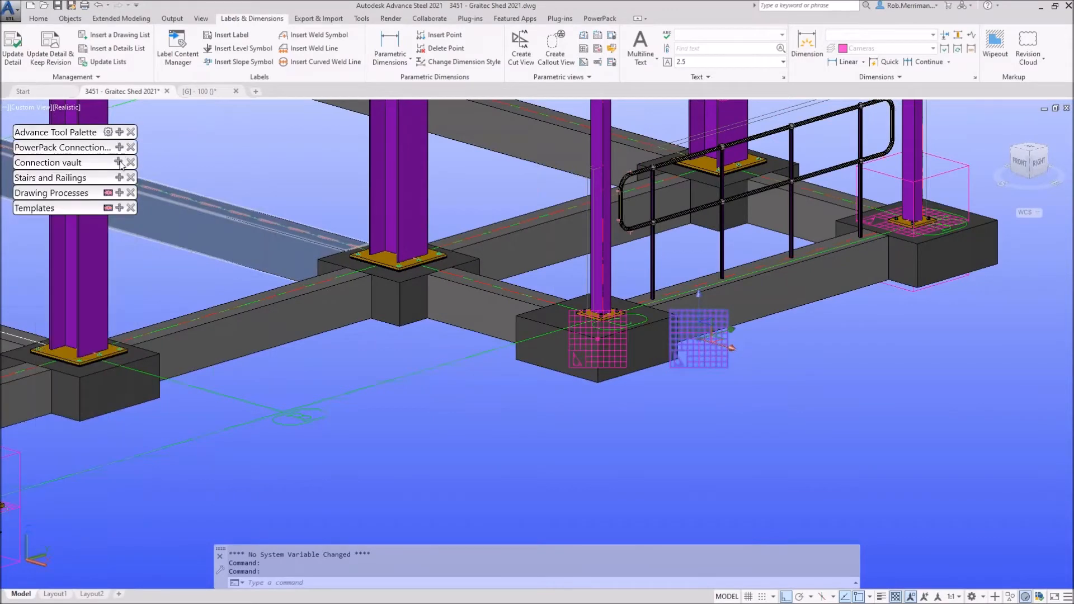
left_click(120, 193)
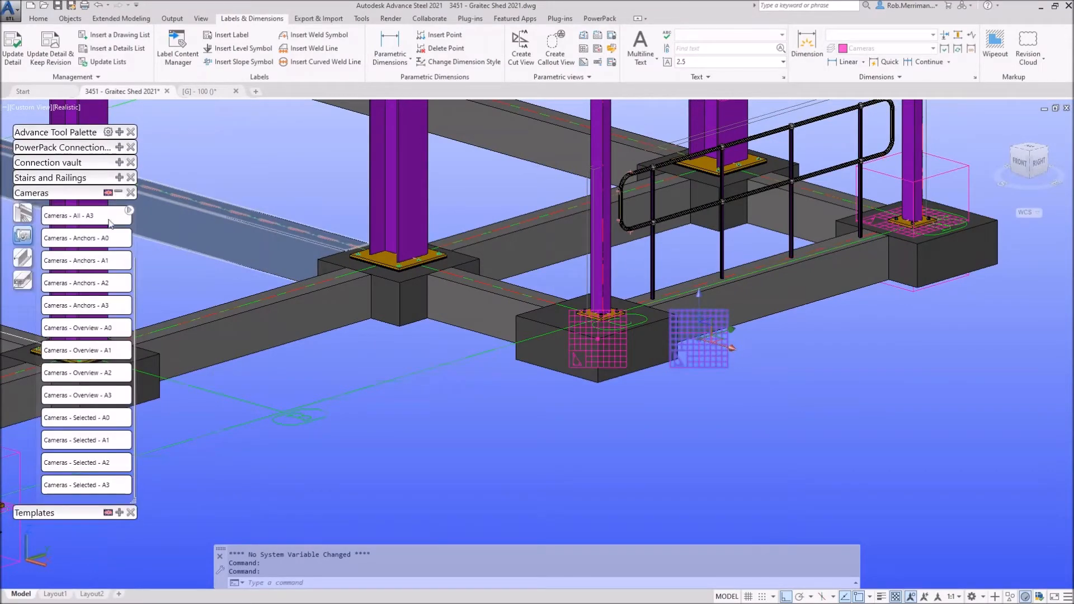
left_click(92, 440)
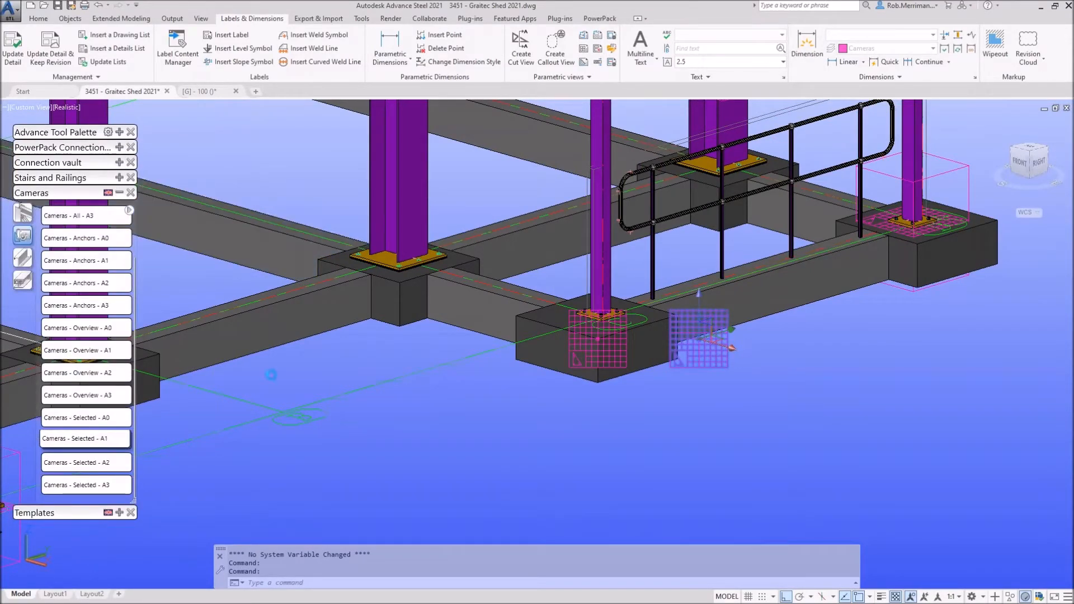
left_click(65, 309)
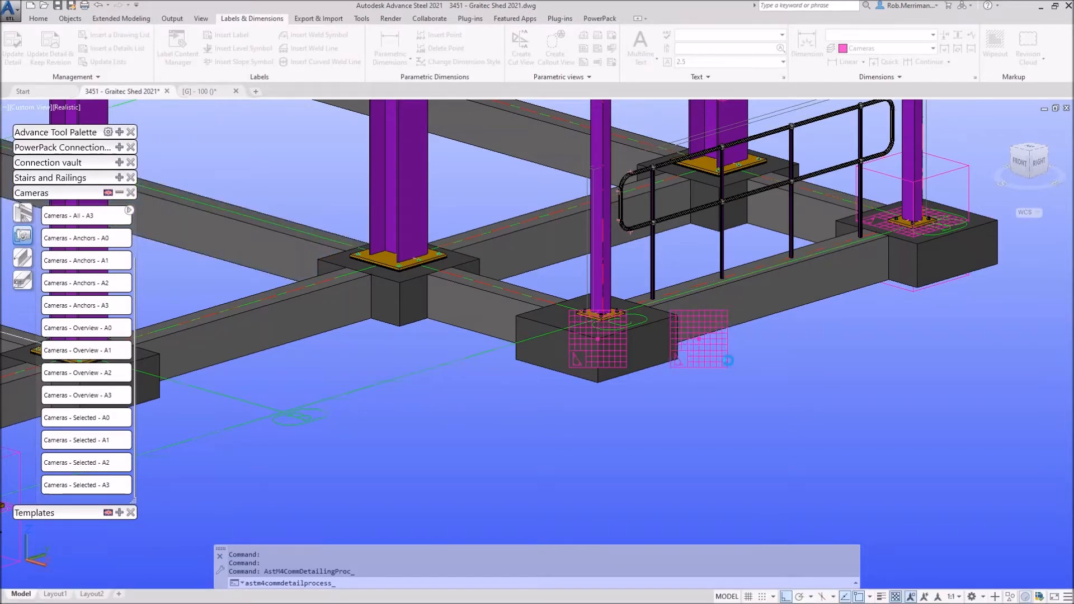
Open the detail drawing [G] - 101 belonging to the selected camera
left_click(729, 361)
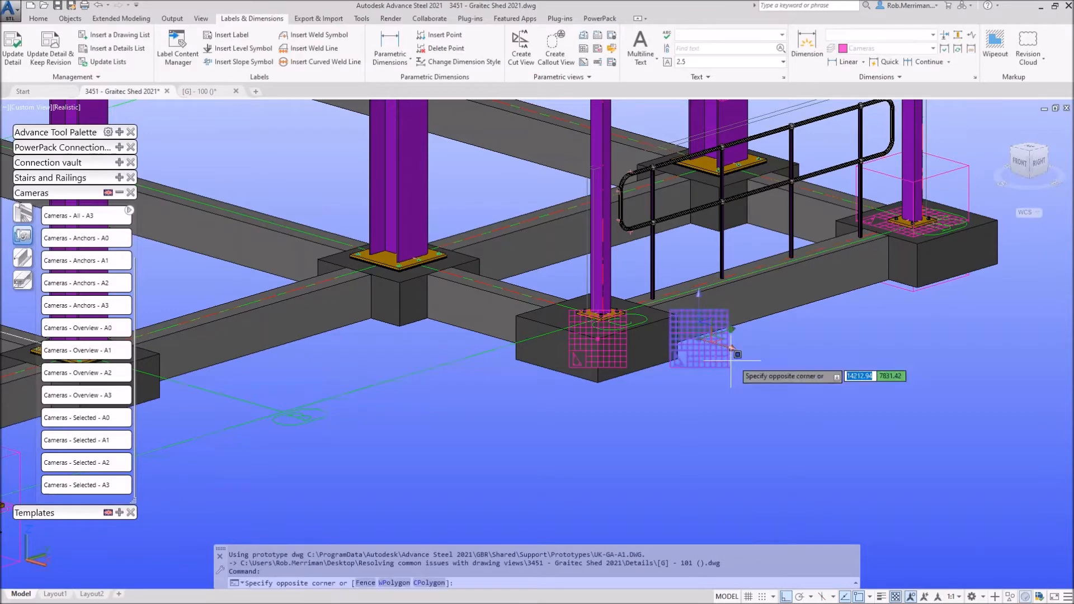
right_click(762, 366)
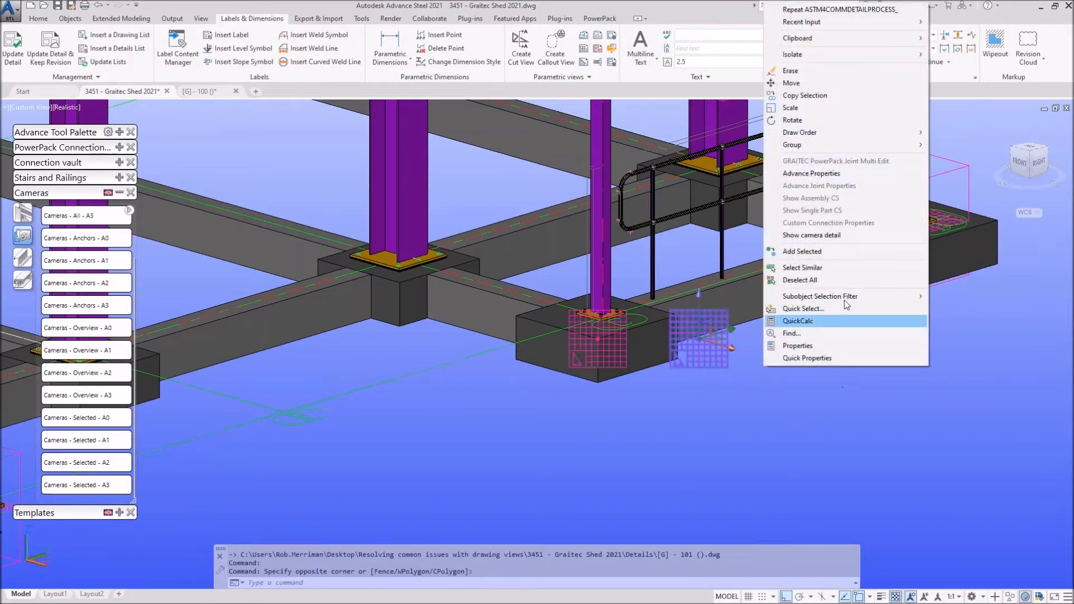
left_click(841, 240)
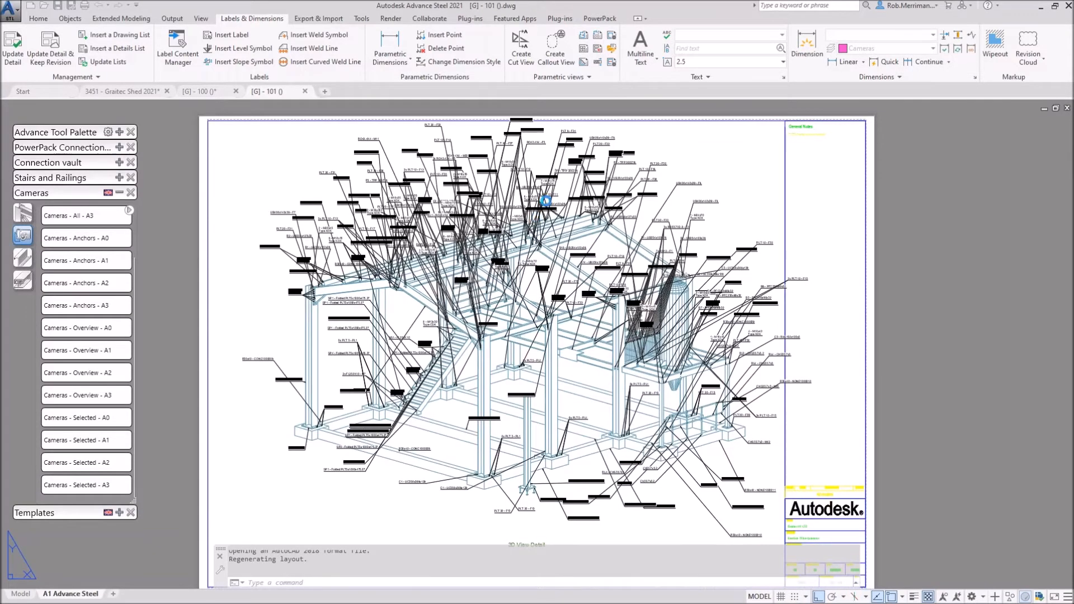
Select all similar part labels in the 3D detail view of [G] - 101 and delete them
left_click(689, 183)
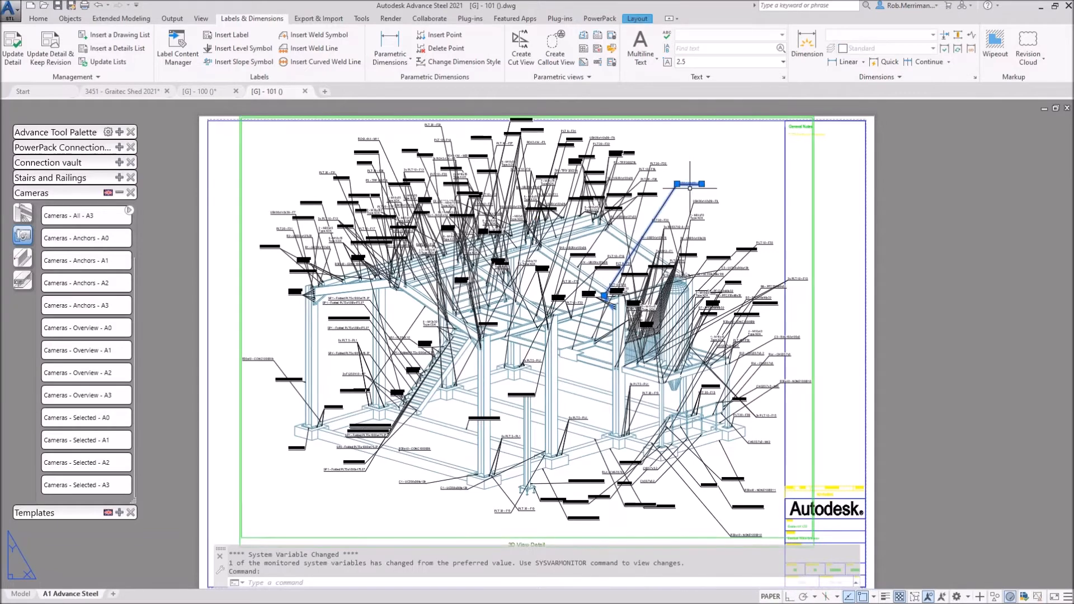
right_click(692, 190)
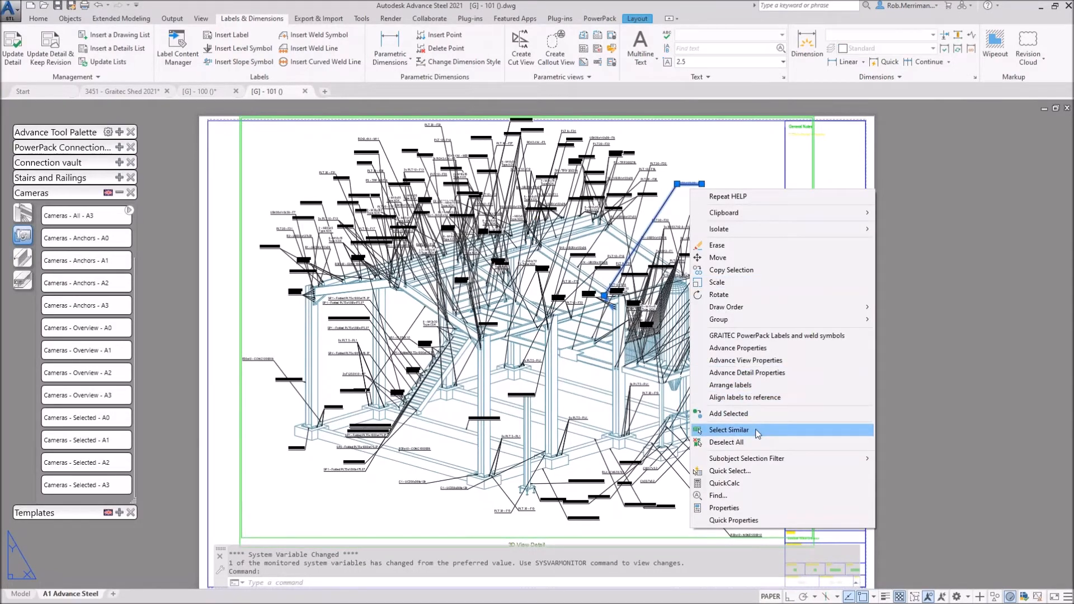
left_click(757, 432)
scroll(551, 423, "down", 2)
scroll(552, 436, "up", 6)
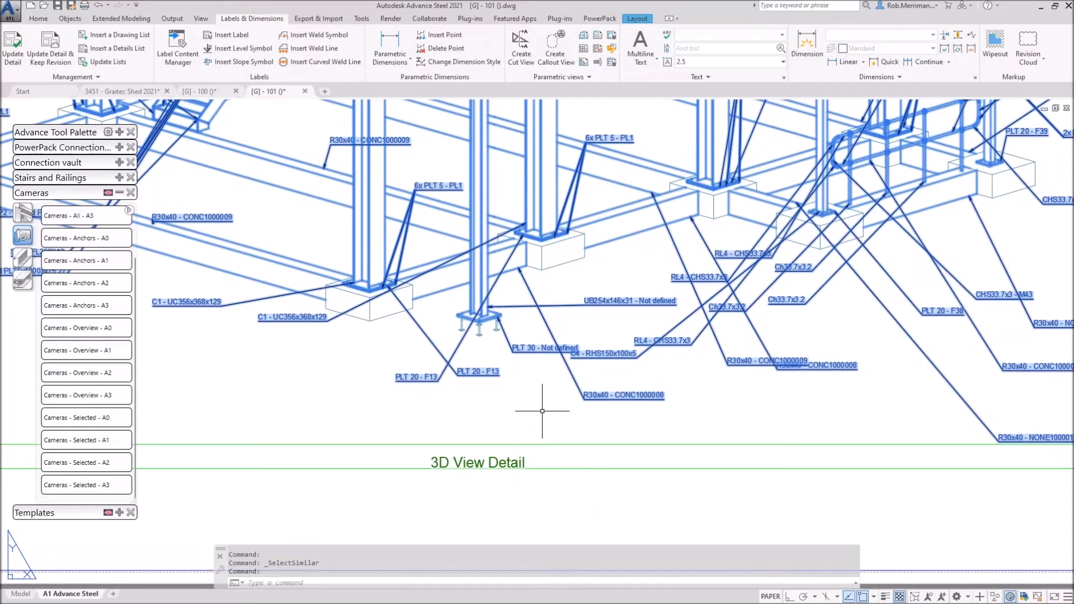
key("Delete")
scroll(549, 397, "down", 6)
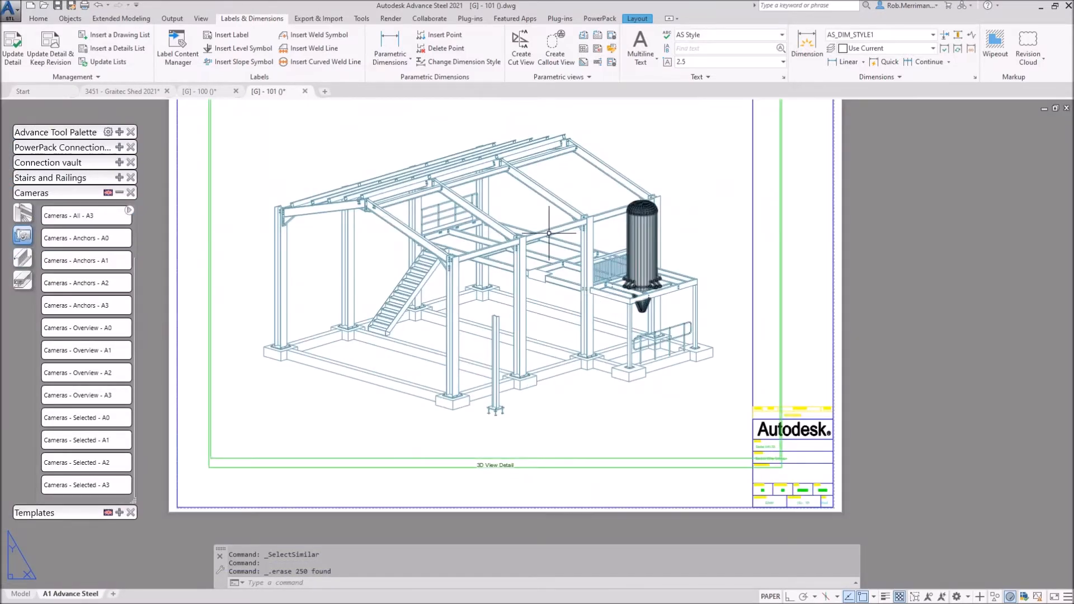
Check the eaves beam for holes in the detail view, and filter the Management Tools defaults by "holes"
scroll(591, 219, "up", 6)
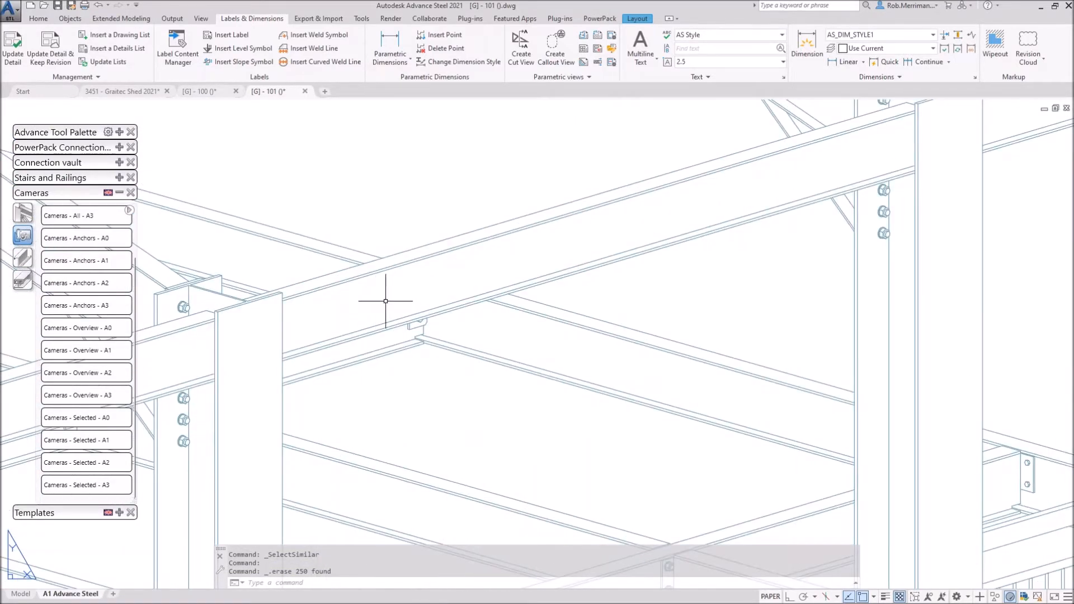
scroll(653, 329, "down", 3)
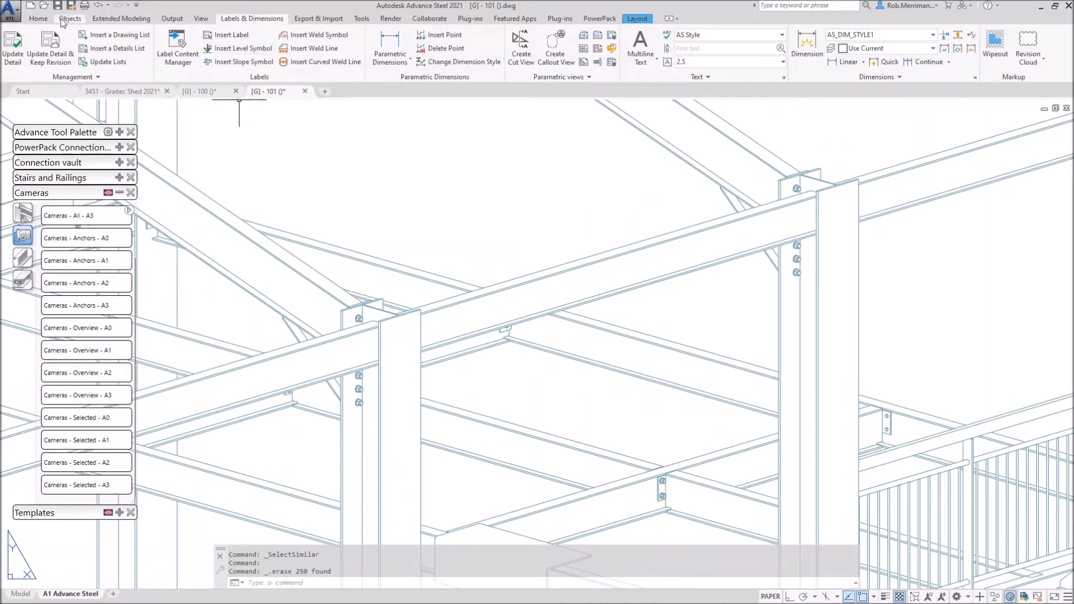
left_click(38, 18)
left_click(759, 42)
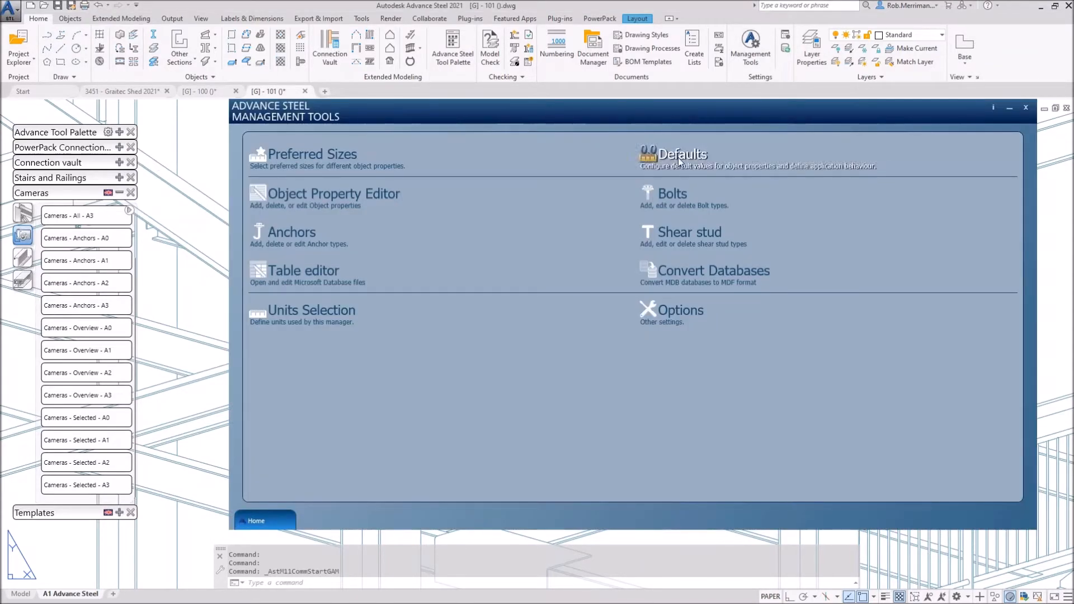
left_click(679, 161)
left_click(250, 492)
type("hole")
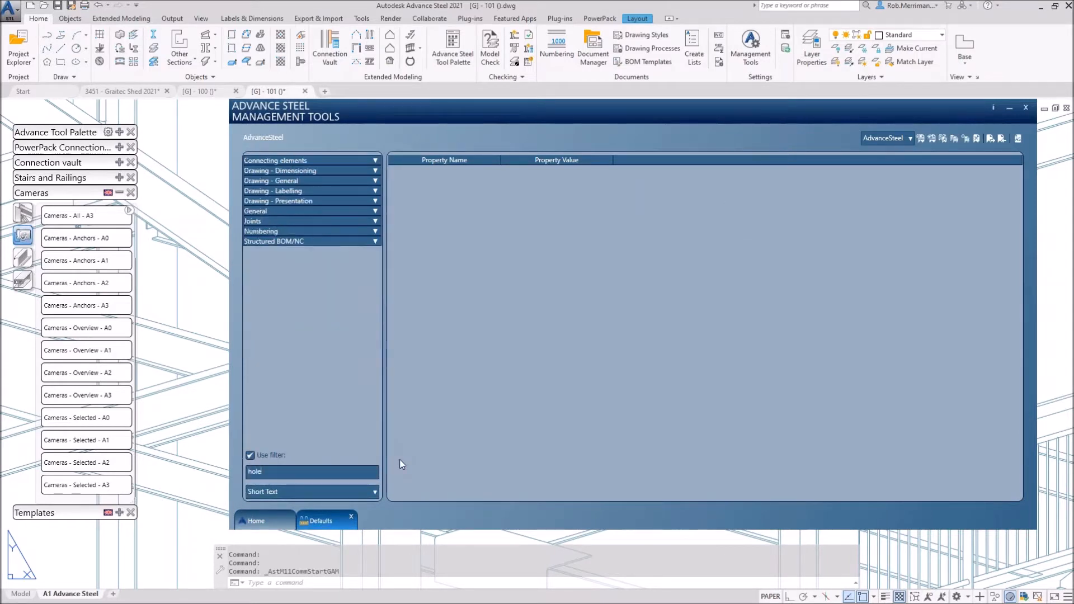
type("s")
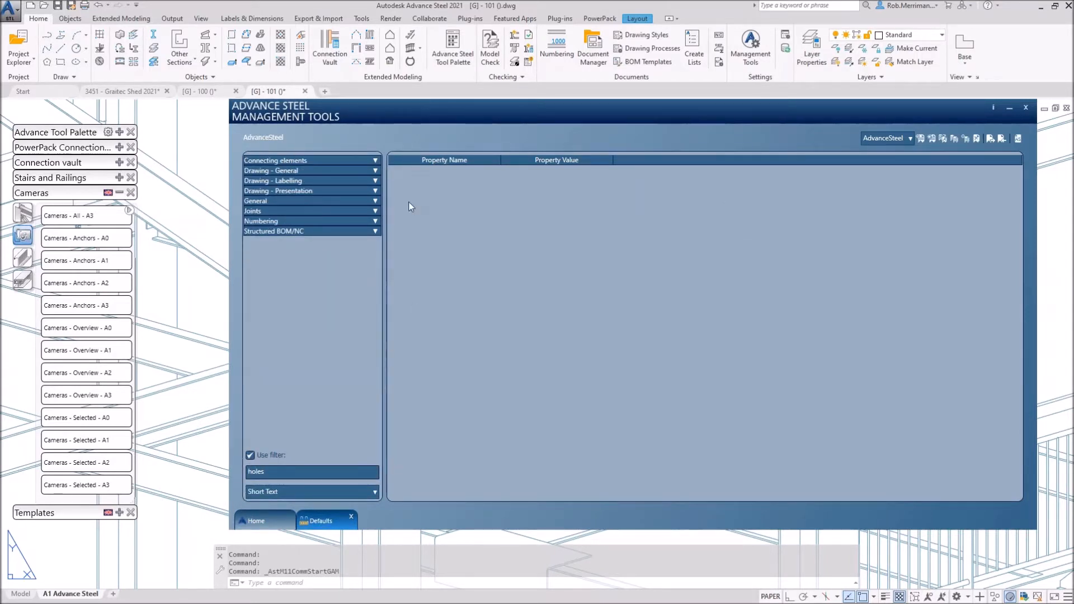
Enable "Holes in arrangement drawings" in the general Drawing - Presentation defaults and reload the settings
left_click(375, 191)
left_click(270, 209)
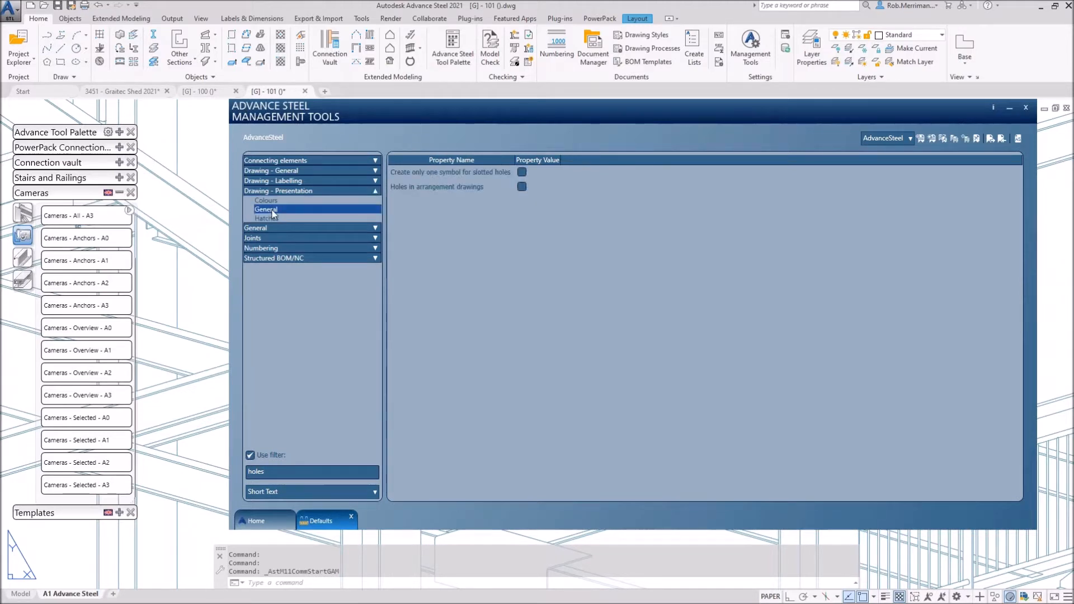
mouse_move(428, 188)
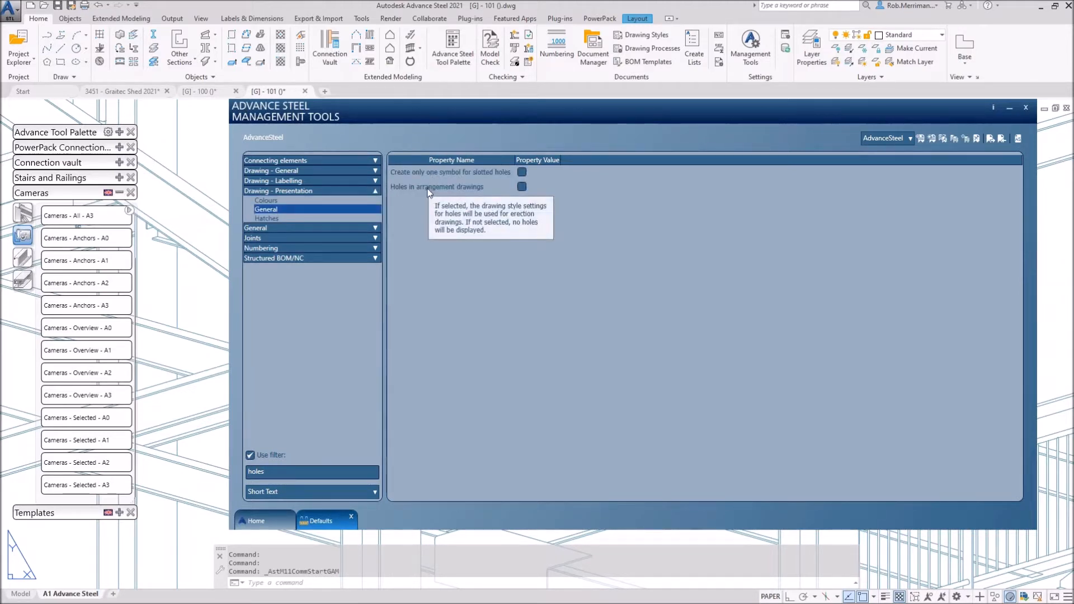
left_click(522, 187)
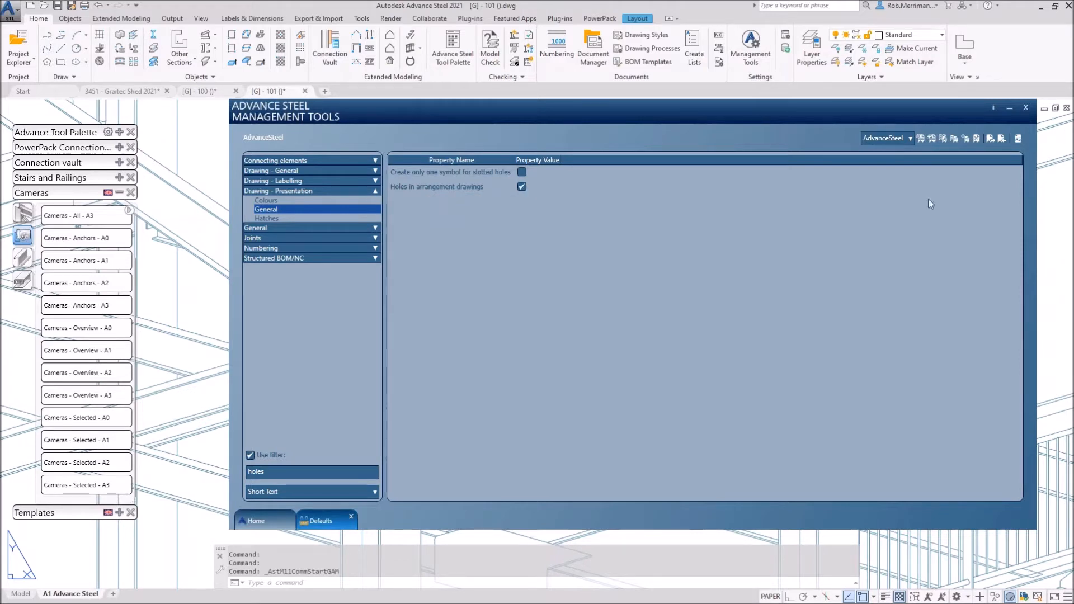
left_click(1019, 138)
left_click(1019, 138)
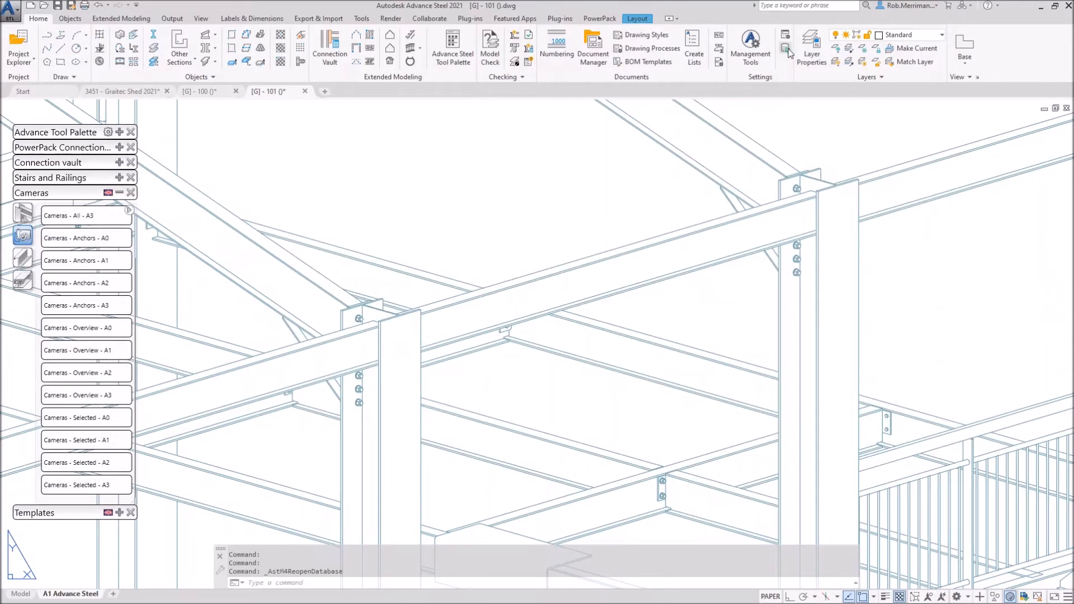
Update the 3D detail view in [G] - 101 with the new hole setting and review the beams
left_click(252, 18)
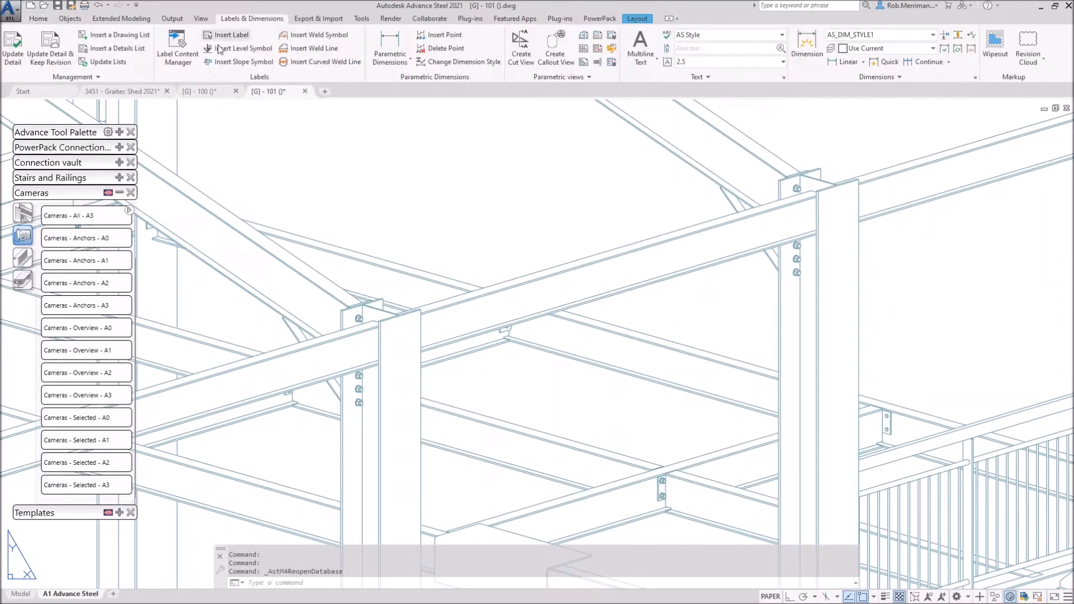
left_click(22, 54)
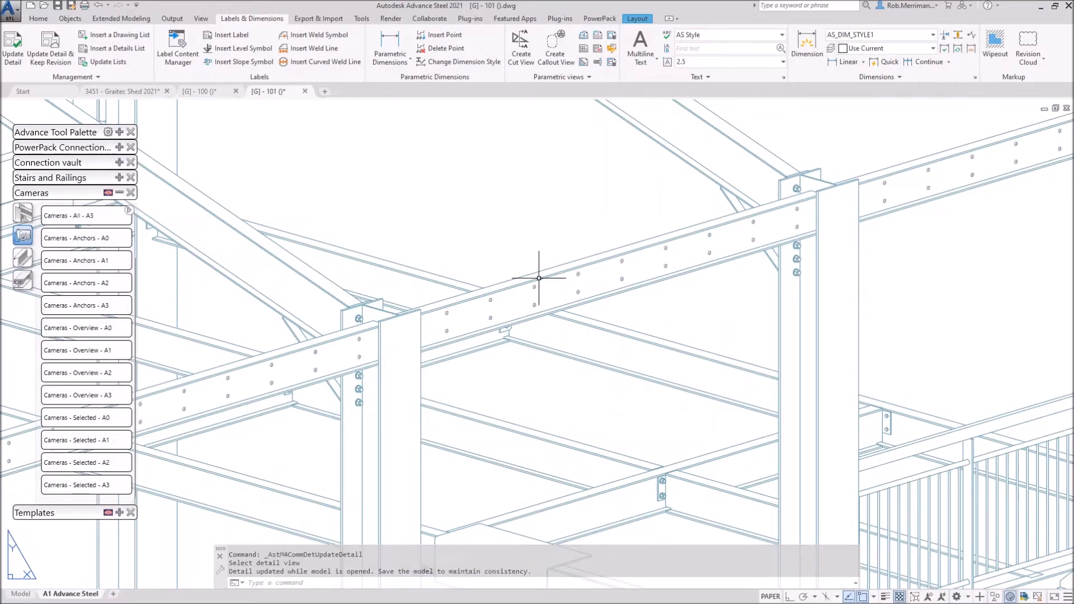
scroll(539, 278, "down", 2)
scroll(576, 330, "down", 2)
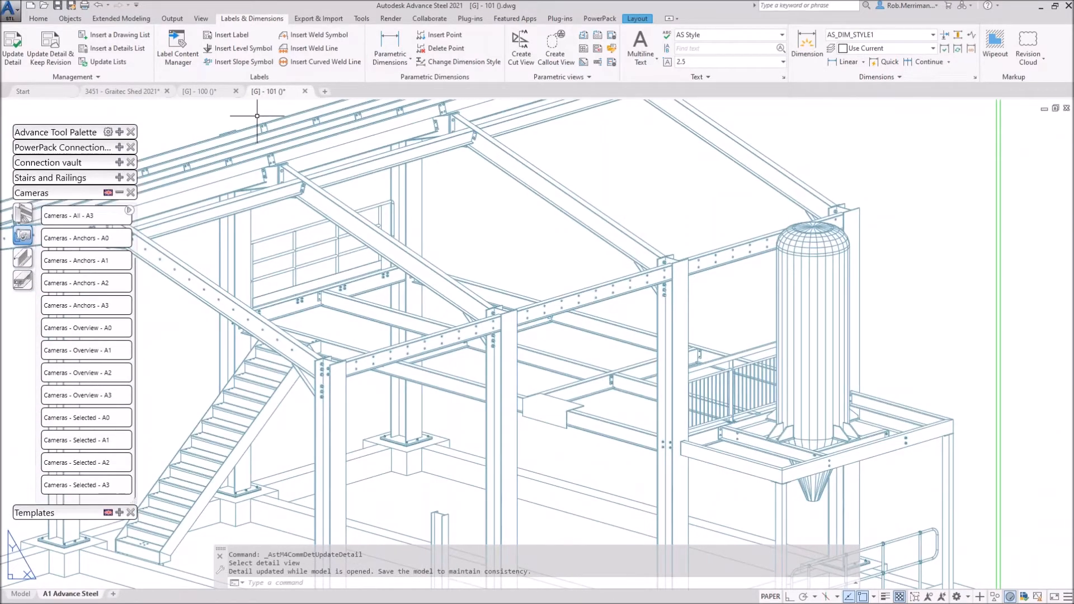
Close drawing [G] - 101 and inspect the folded plate in the 3D detail view of [G] - 100
left_click(305, 91)
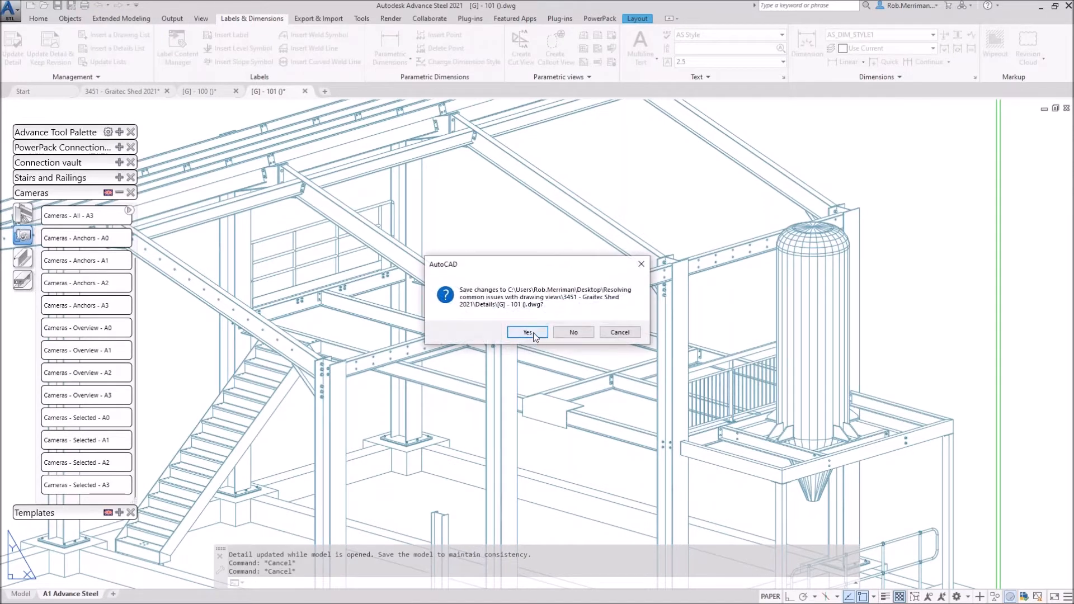
left_click(619, 334)
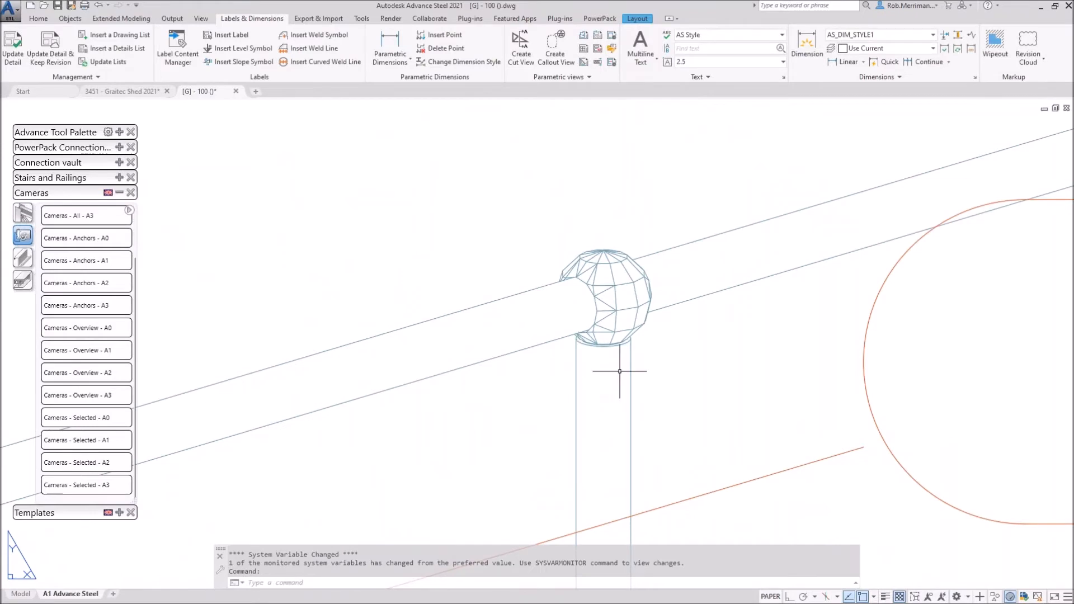
scroll(309, 249, "up", 6)
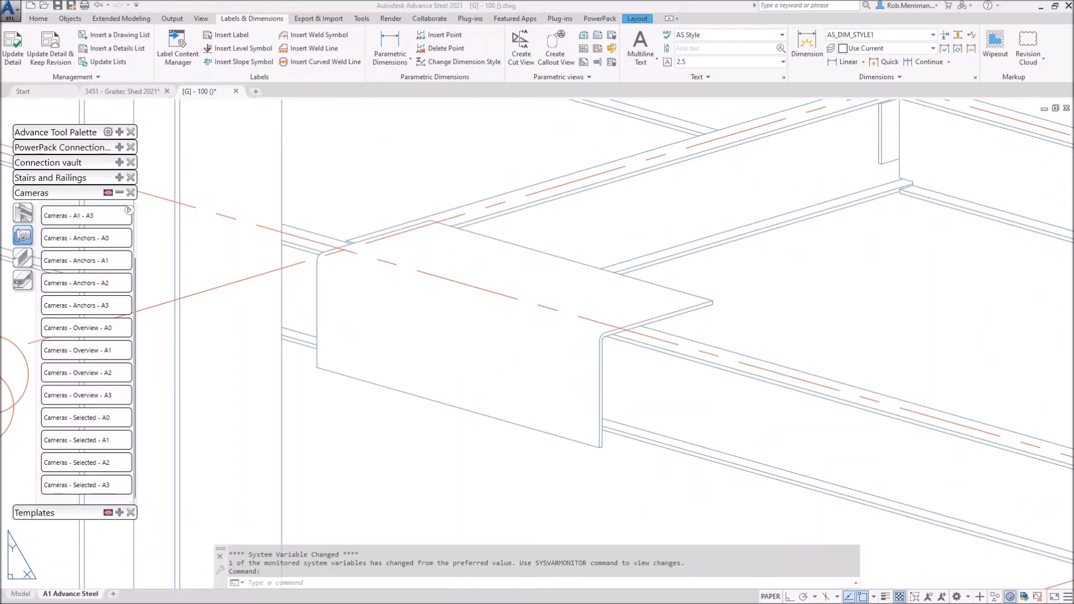
key("alt+Tab")
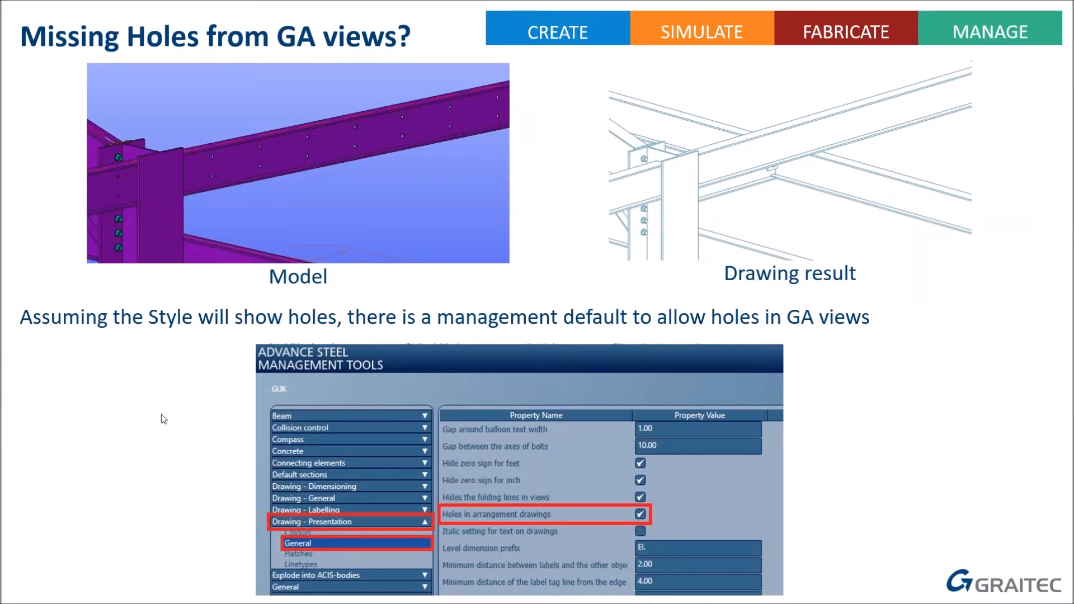
key("Right")
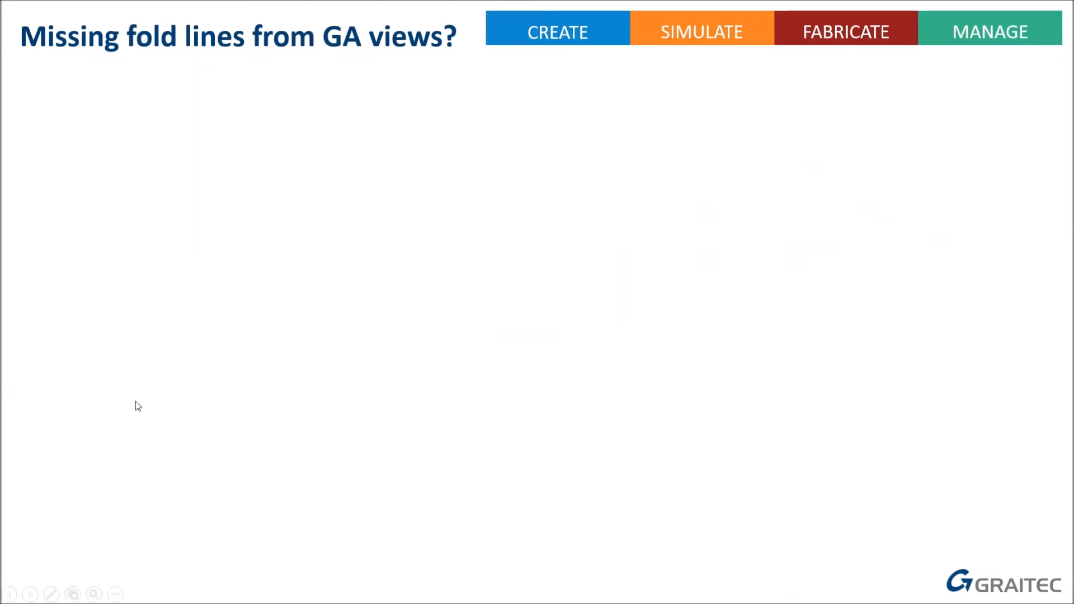
key("Right")
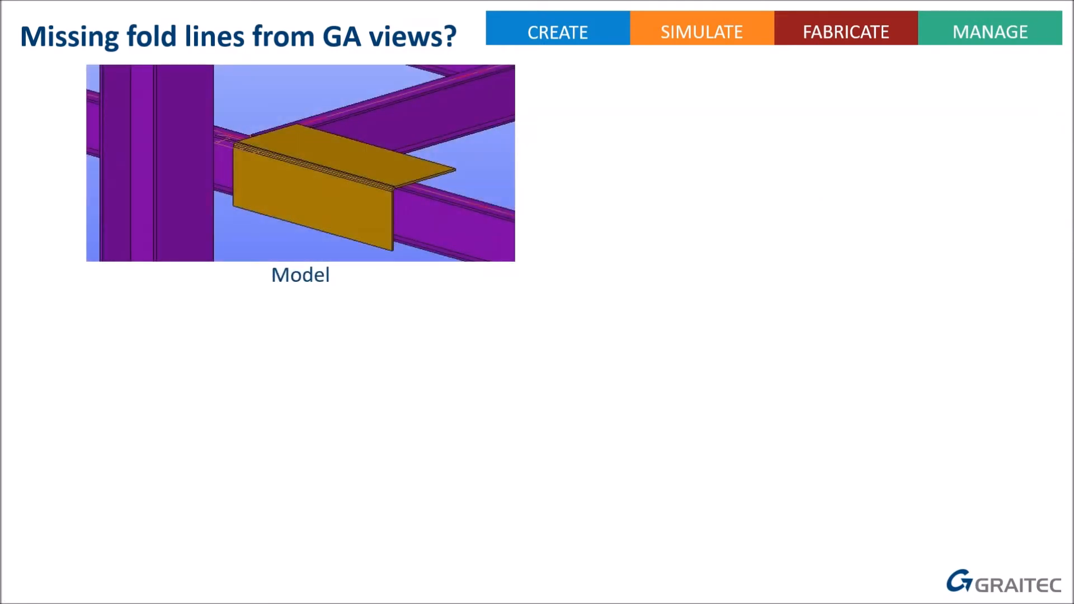
key("Right")
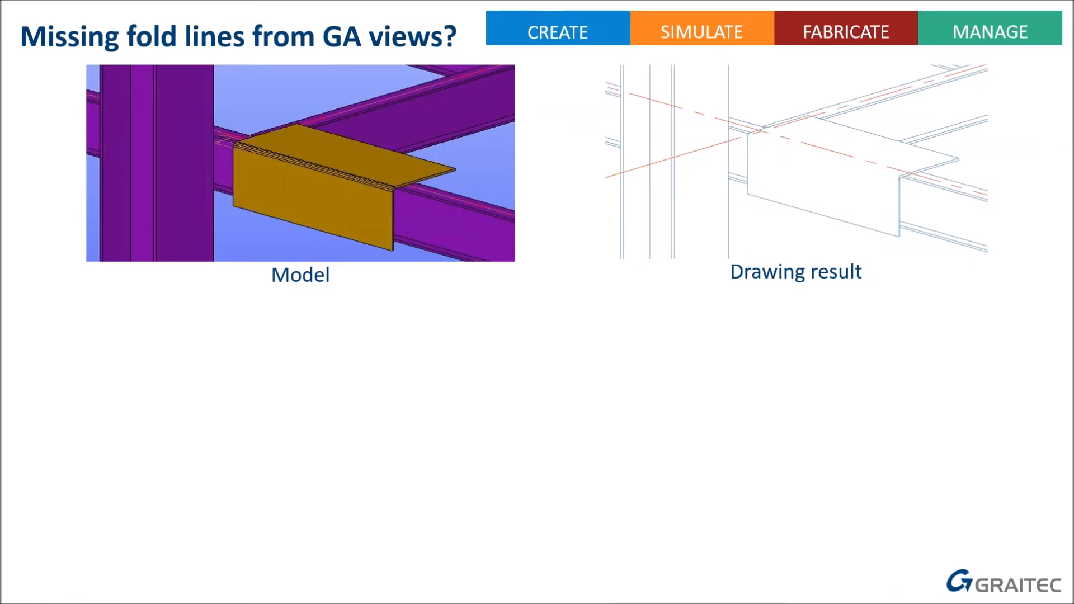
key("Right")
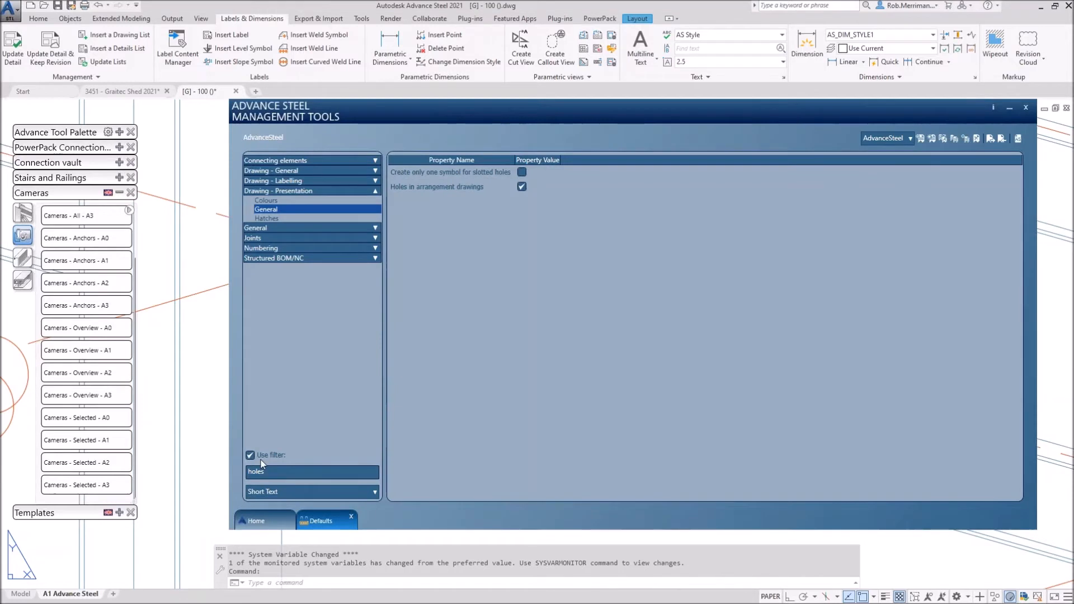
Filter the Management Tools defaults by "fold" and show the general Drawing - Presentation settings
left_click_drag(265, 471, 246, 473)
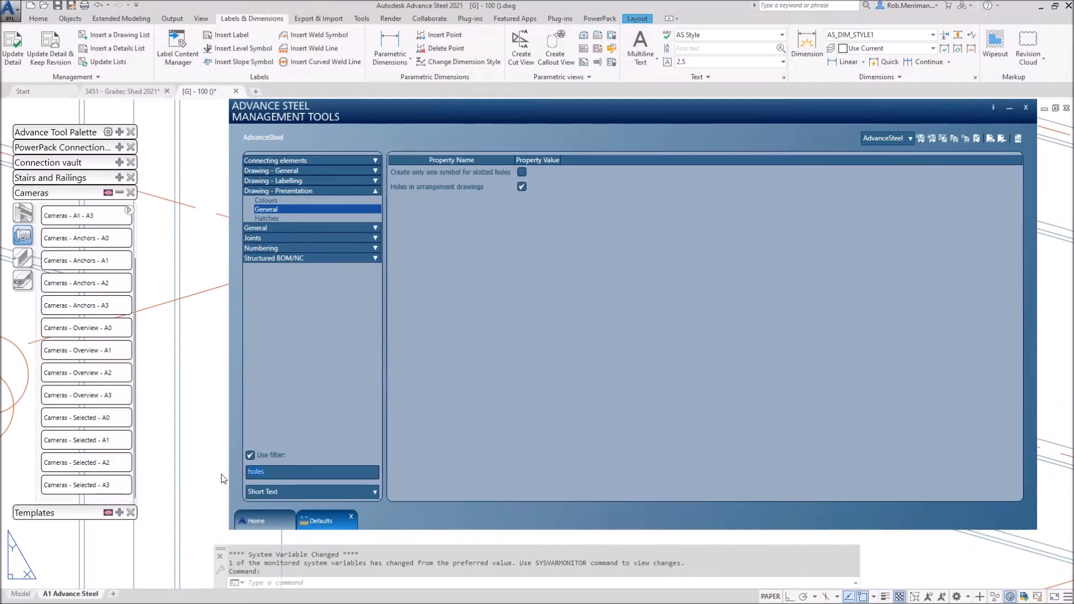
type("fold")
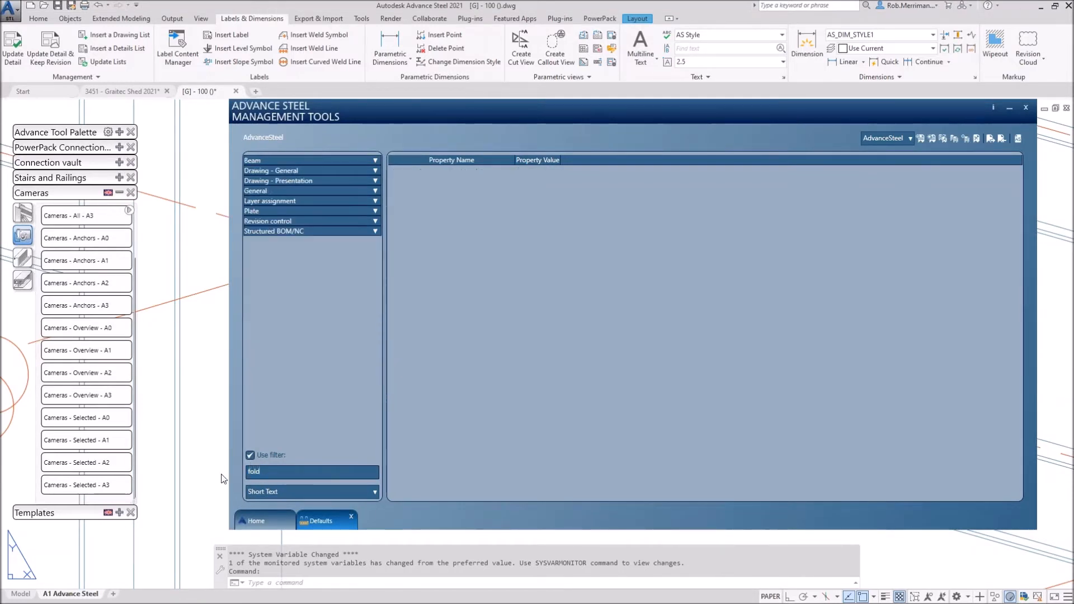
left_click(374, 181)
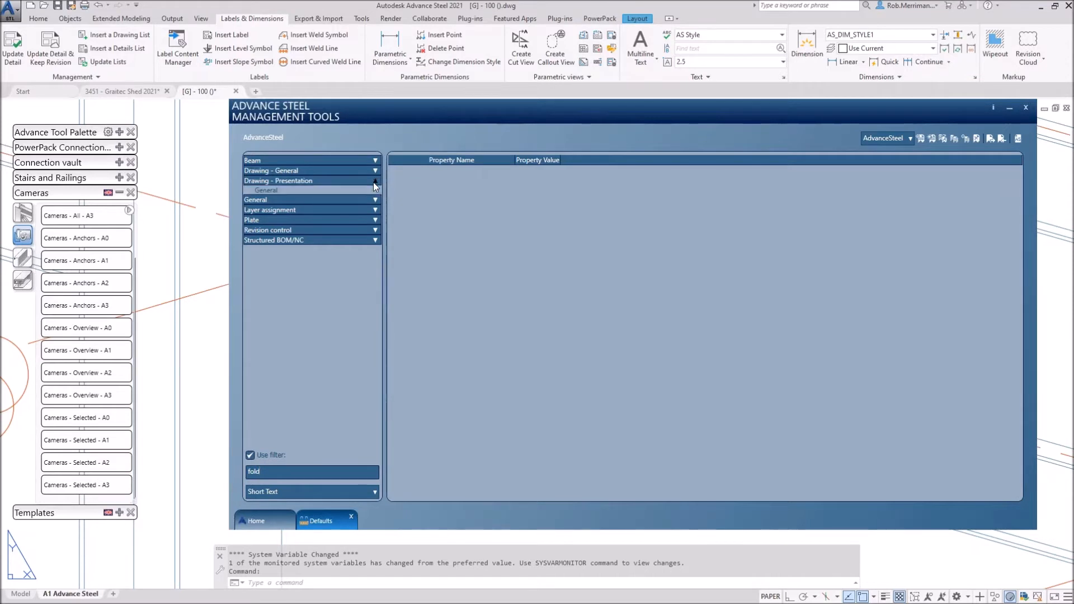
left_click(305, 191)
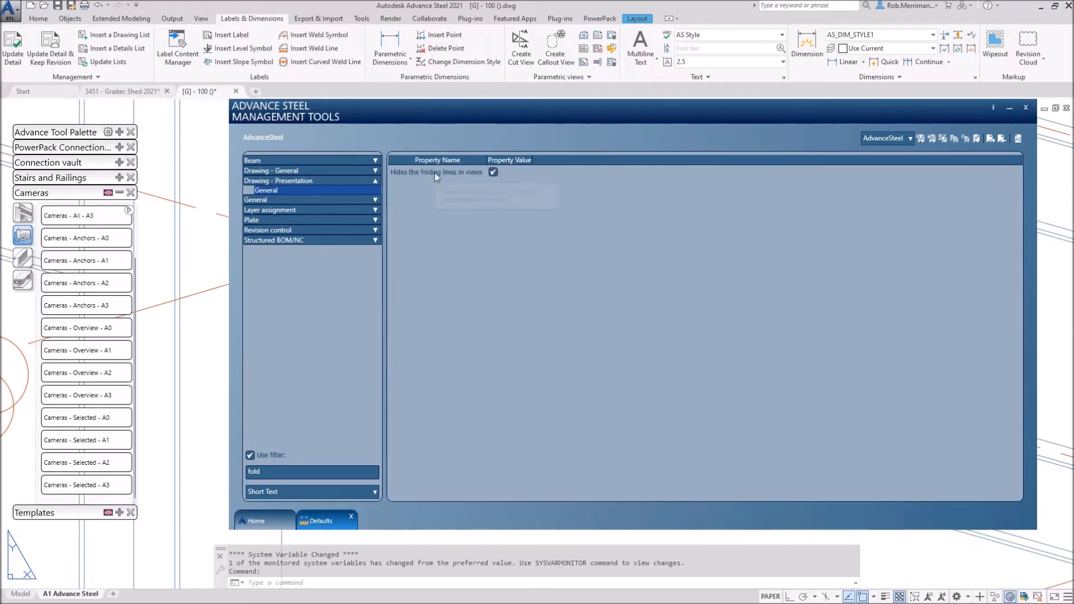
Disable "Hides the folding lines in views" and reload the settings for the open drawing
mouse_move(434, 172)
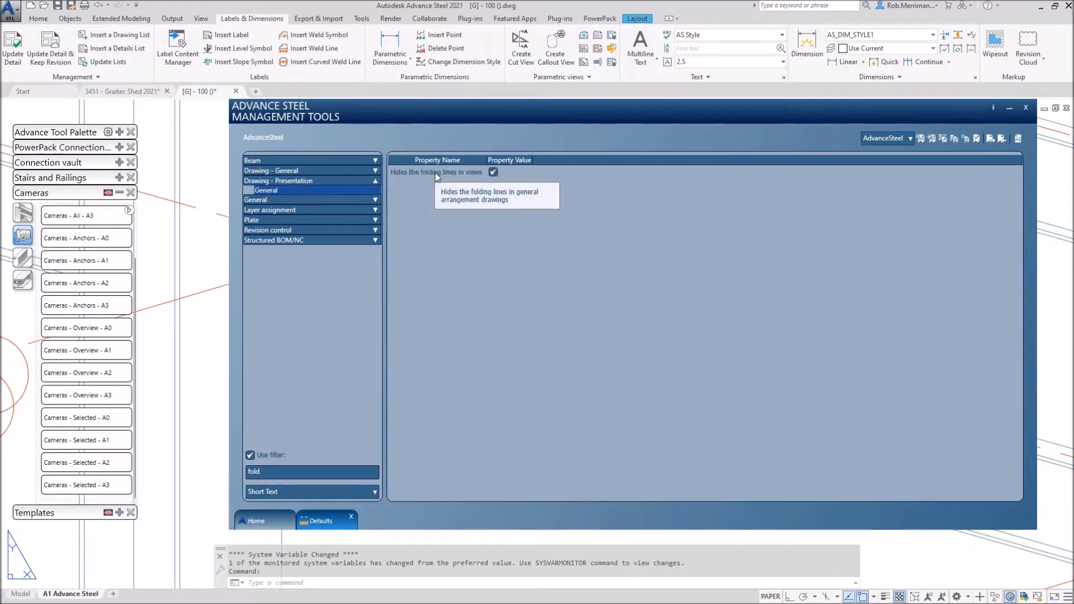
left_click(492, 170)
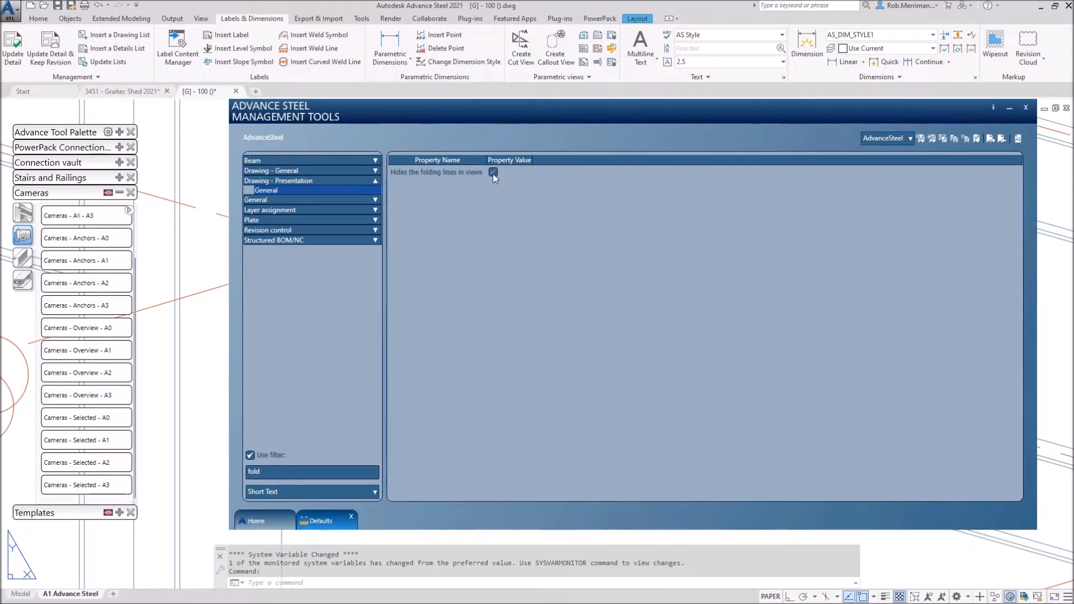
left_click(1017, 139)
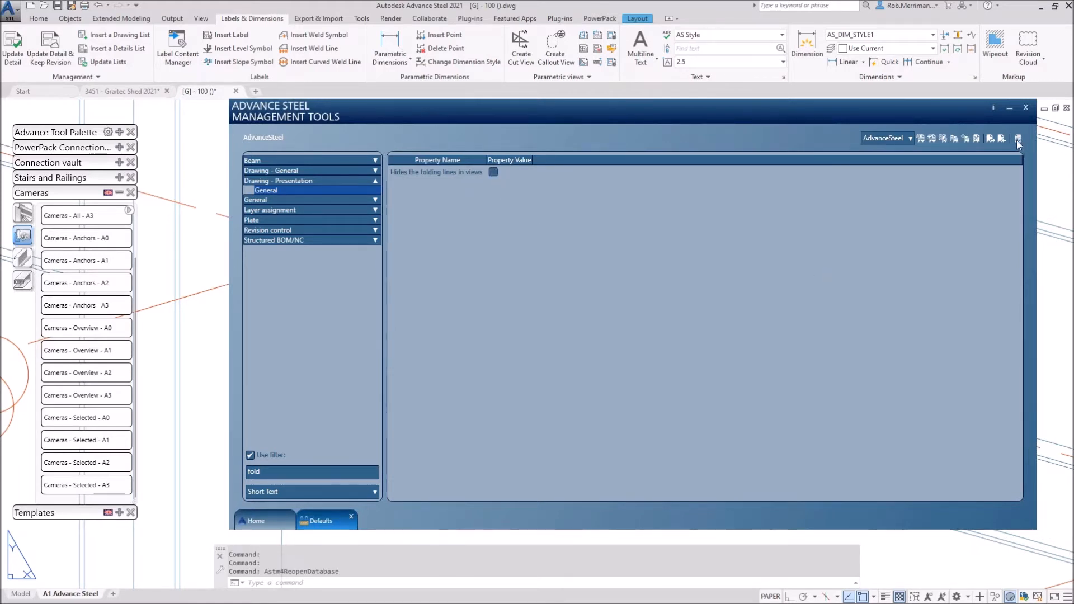
left_click(207, 243)
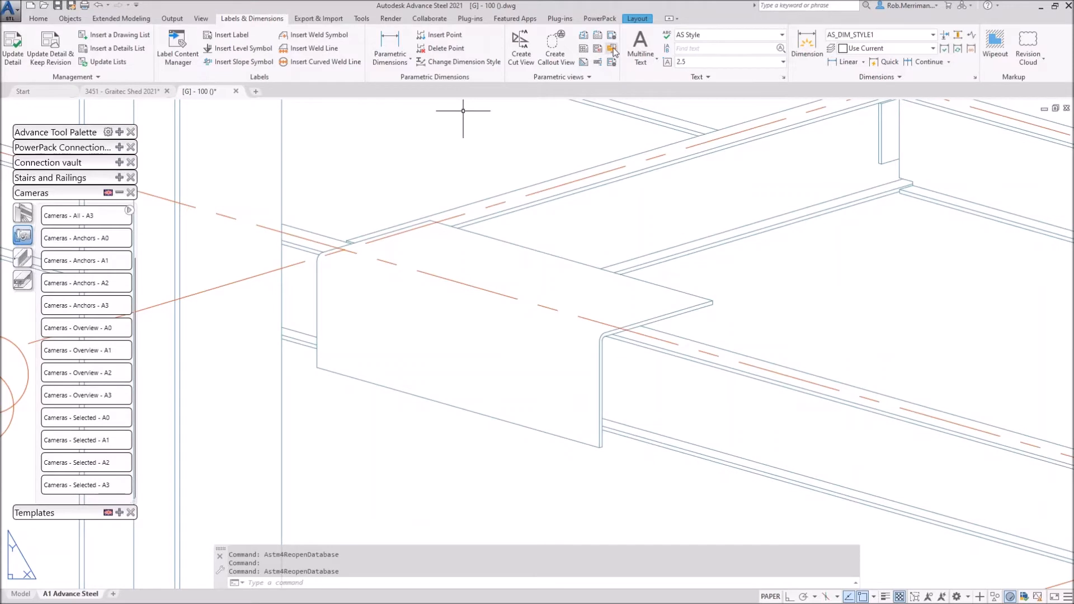
left_click(35, 19)
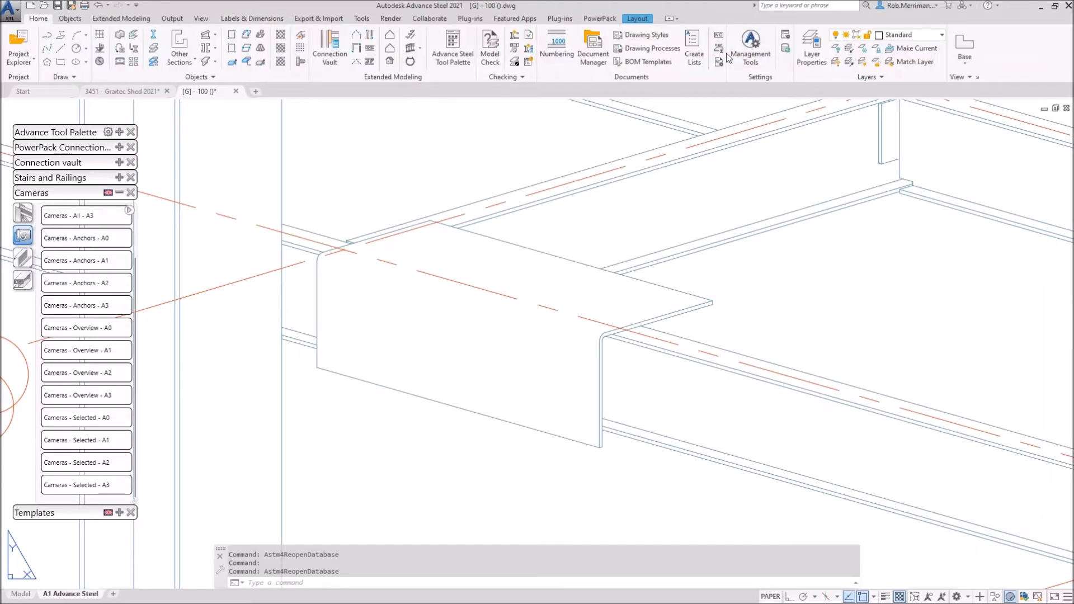
left_click(786, 49)
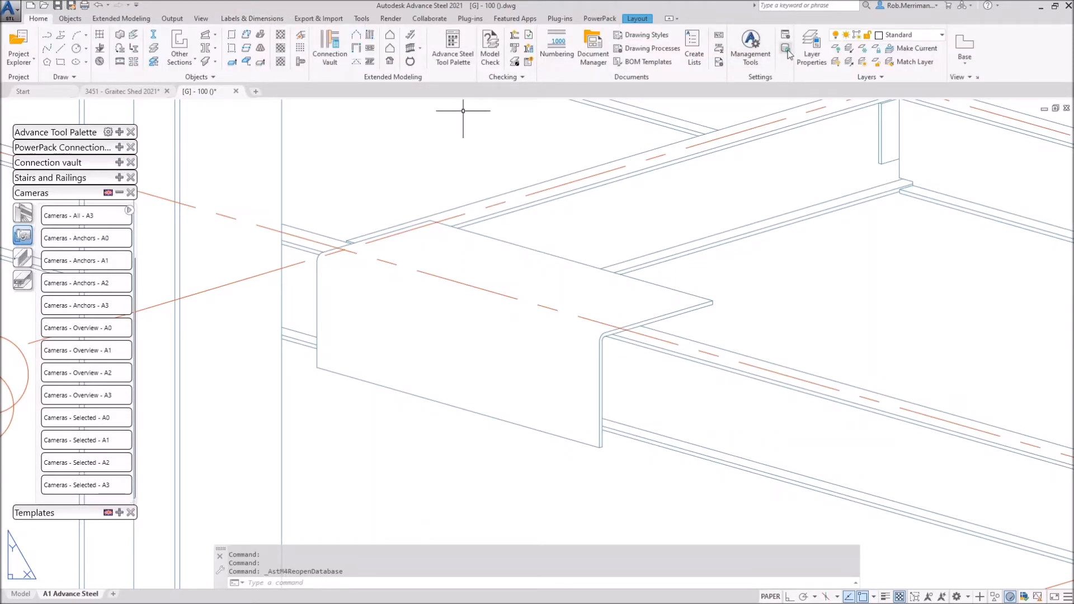
Update the 3D detail view in [G] - 100 with the new fold line setting and examine the folded plate's bend
left_click(252, 18)
left_click(13, 50)
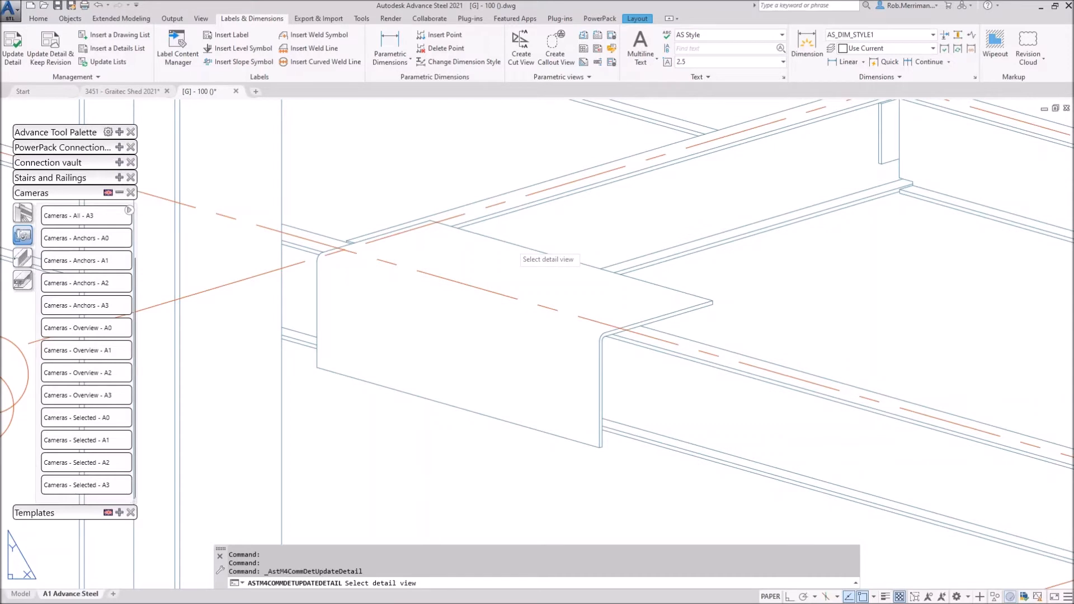
left_click(571, 217)
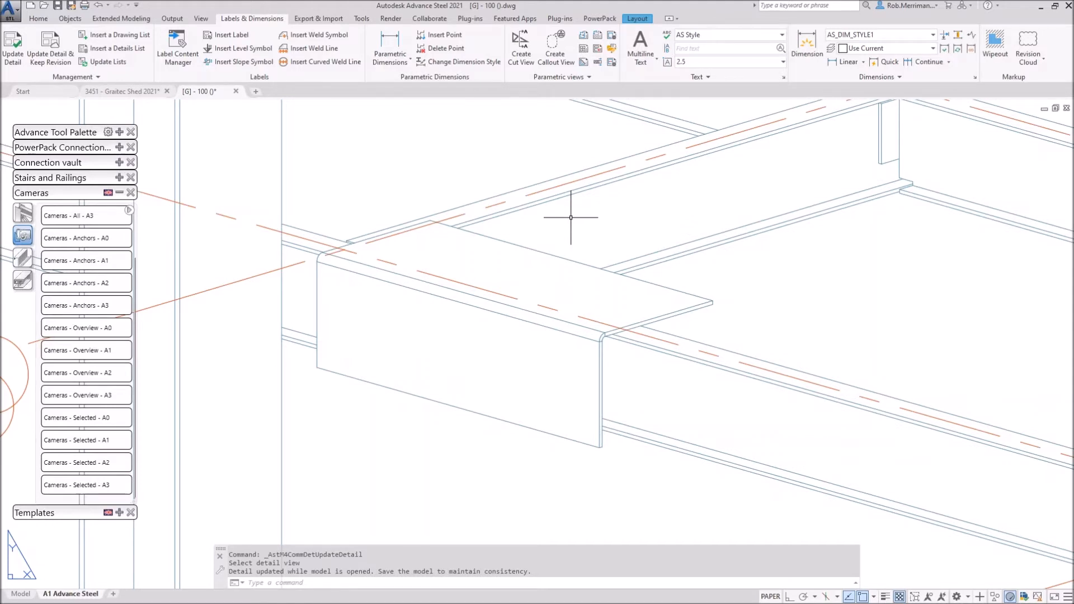
scroll(571, 242, "up", 6)
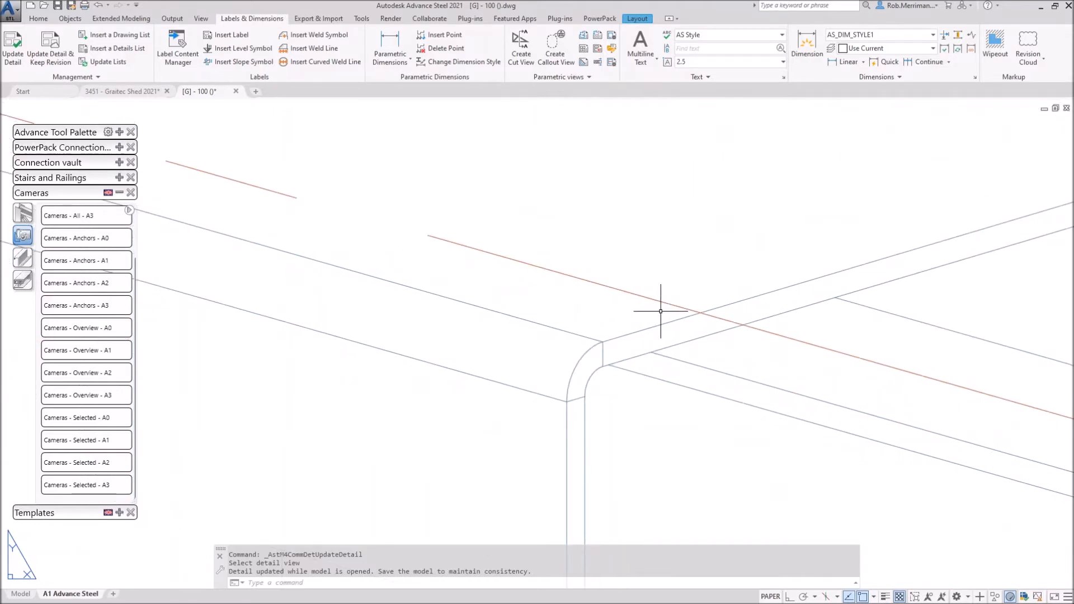
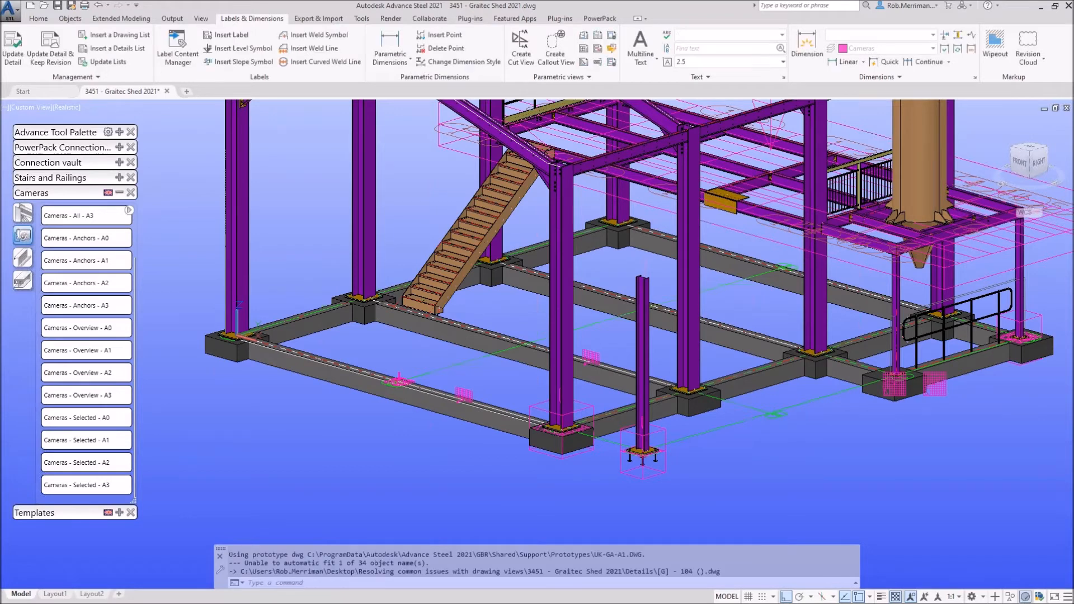
Show the camera detail of the section camera by the front ground beam, and close [G] - 103 without saving
left_click(465, 391)
right_click(494, 376)
right_click(429, 370)
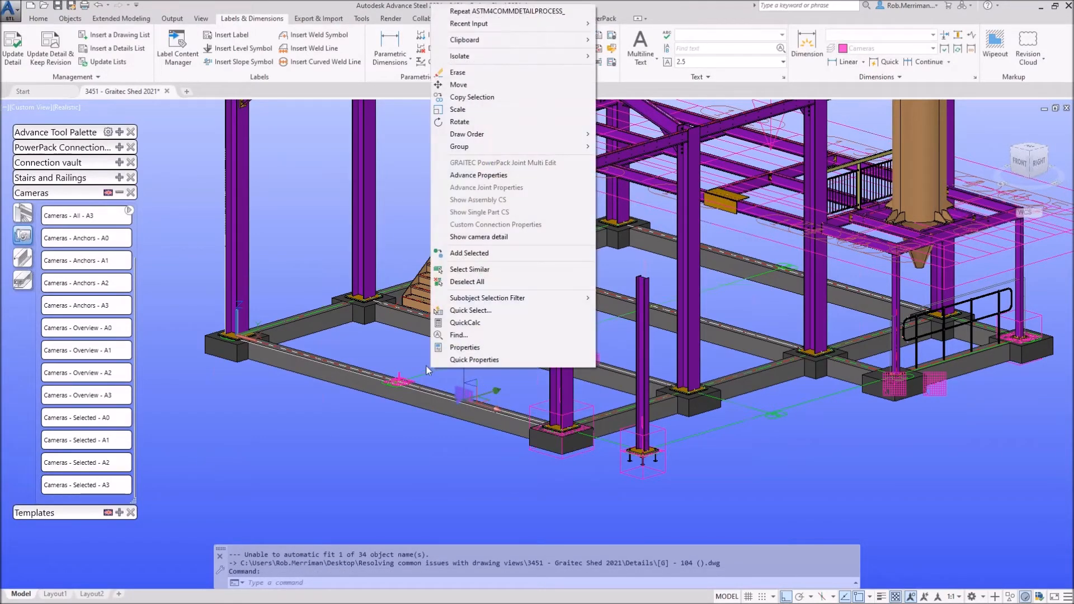
left_click(504, 237)
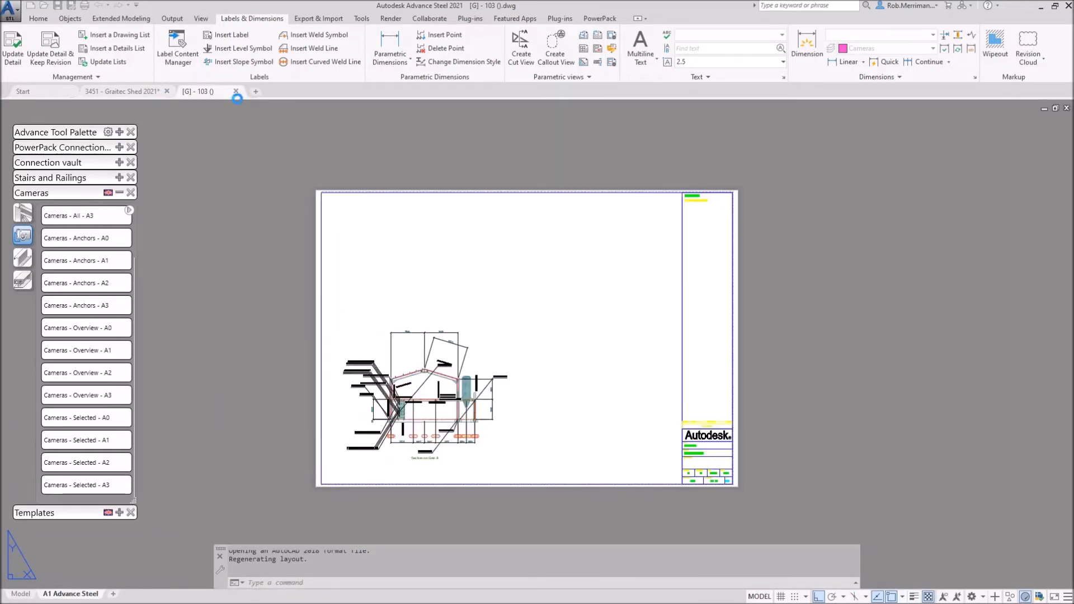
left_click(235, 91)
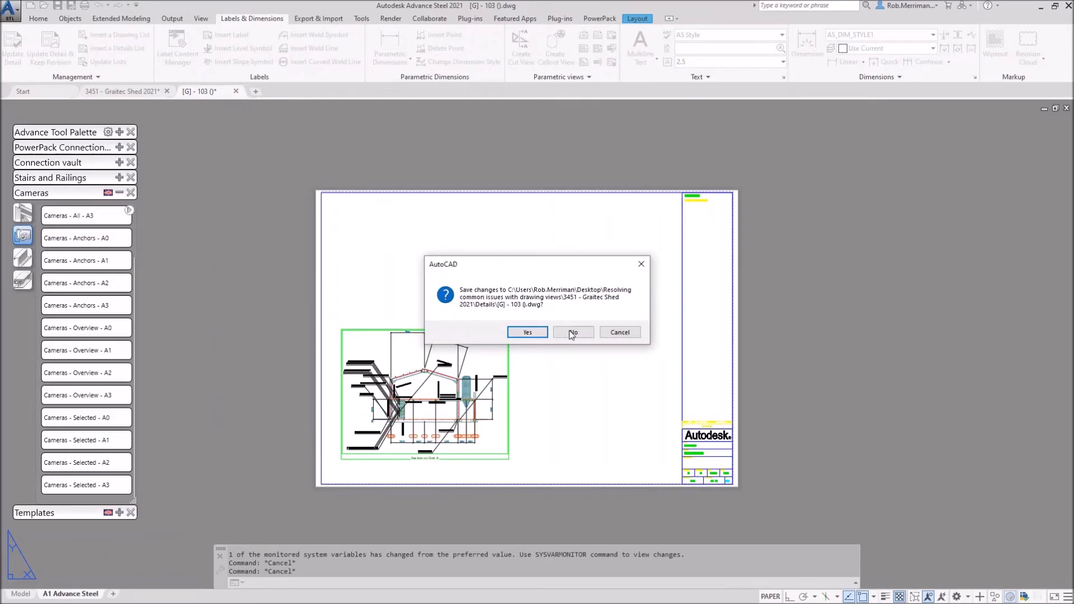
left_click(571, 334)
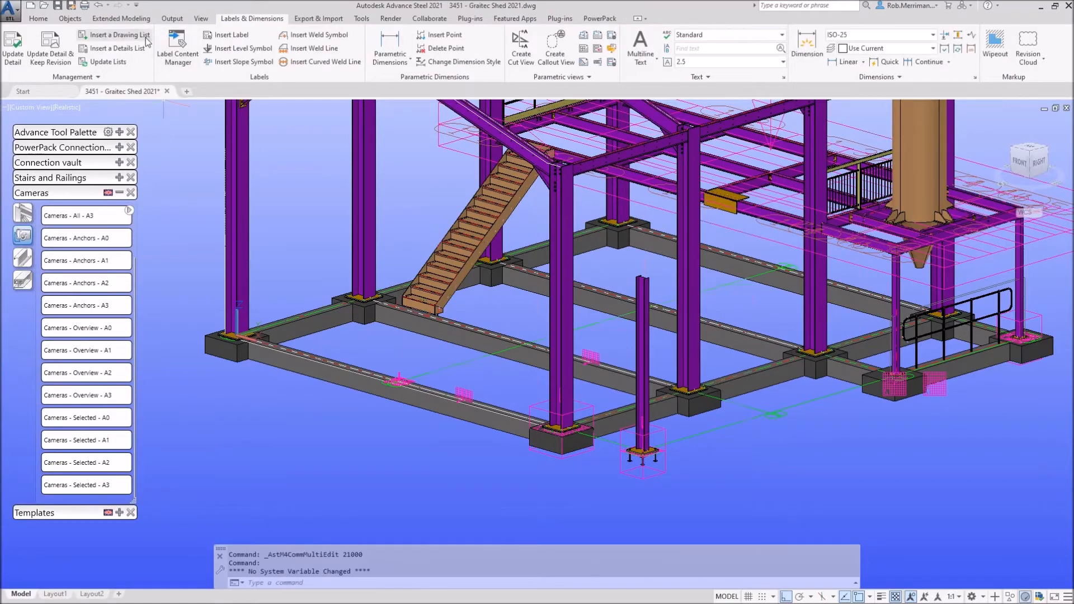
List the up-to-date details in the maximized Document Manager and preview drawings [G] - 103 and [G] - 104
left_click(40, 19)
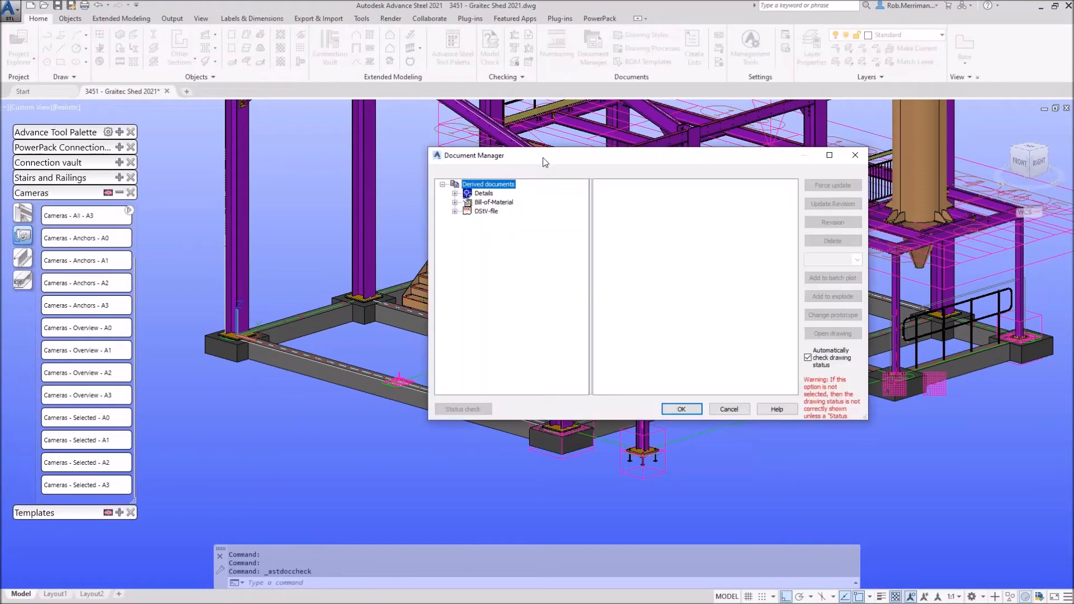
double_click(545, 157)
left_click(24, 41)
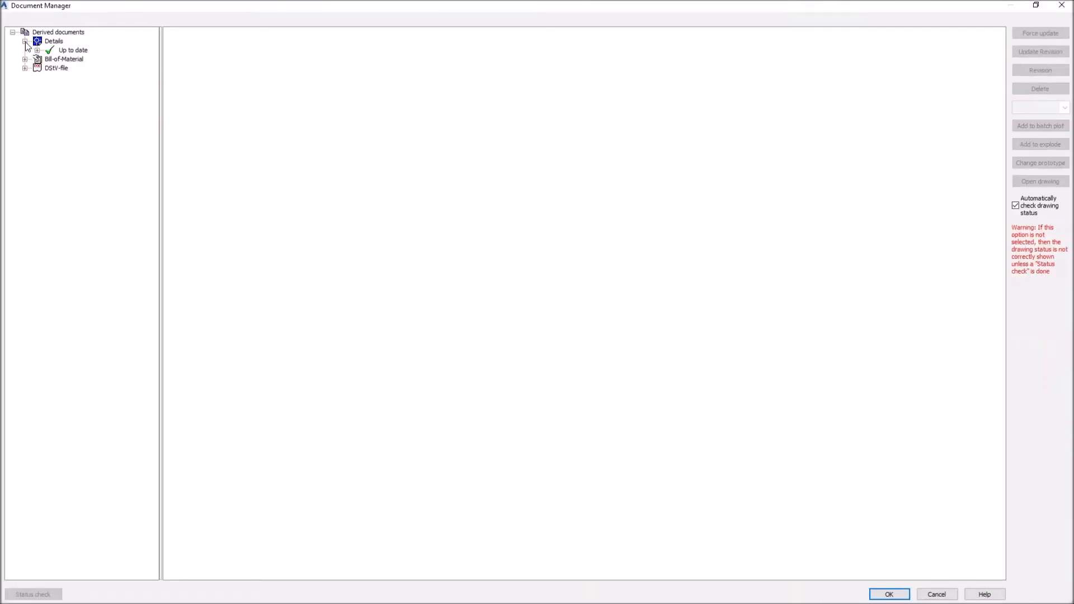
left_click(37, 50)
left_click(101, 86)
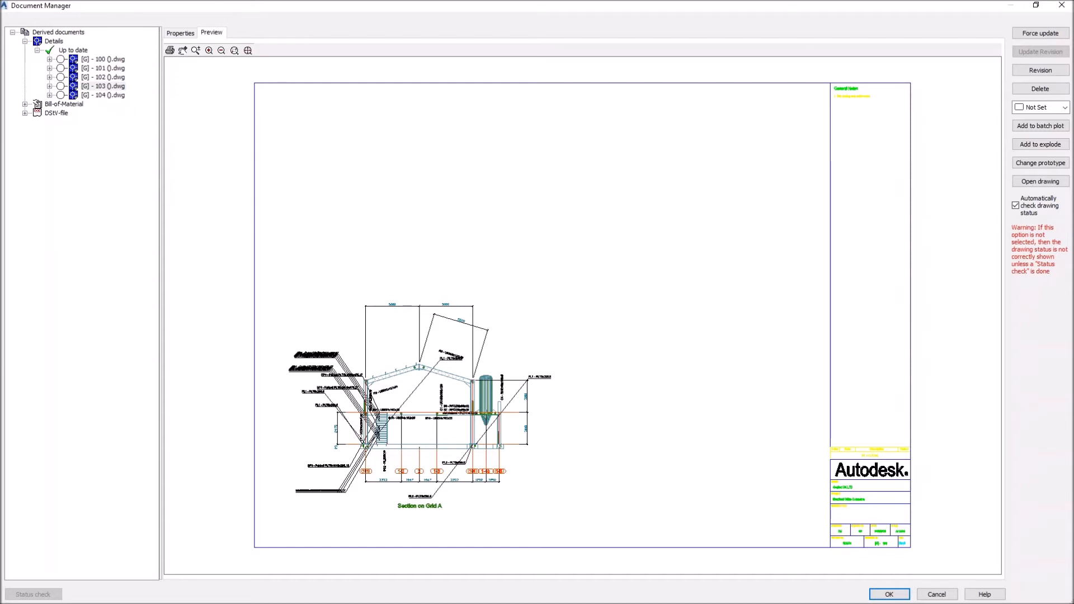
left_click(95, 95)
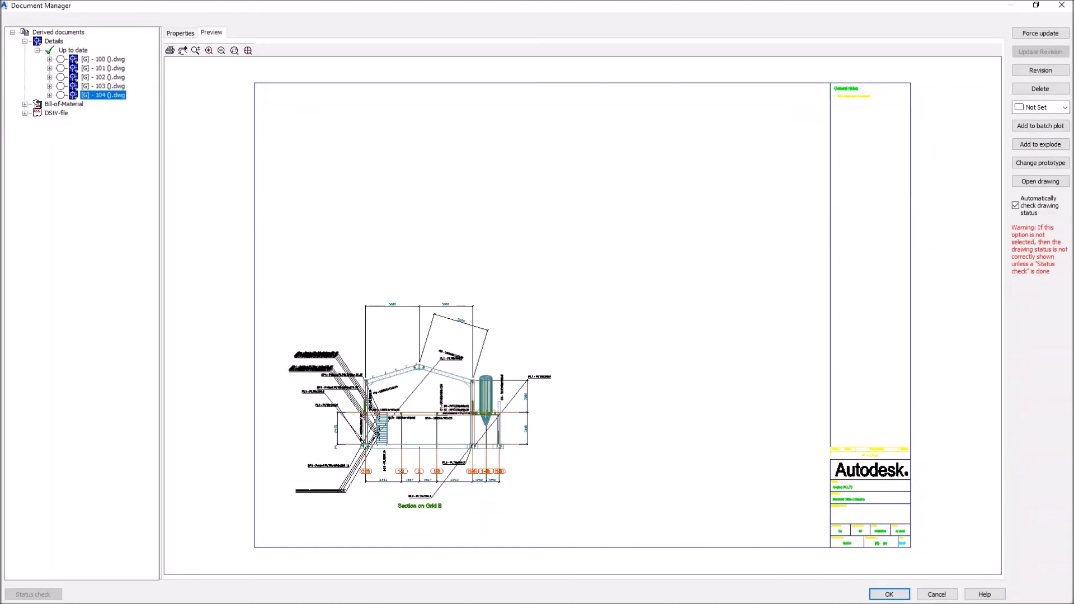
Move the "Section on Grid B" view from drawing [G] - 104 into [G] - 103 in the Document Manager
left_click(50, 95)
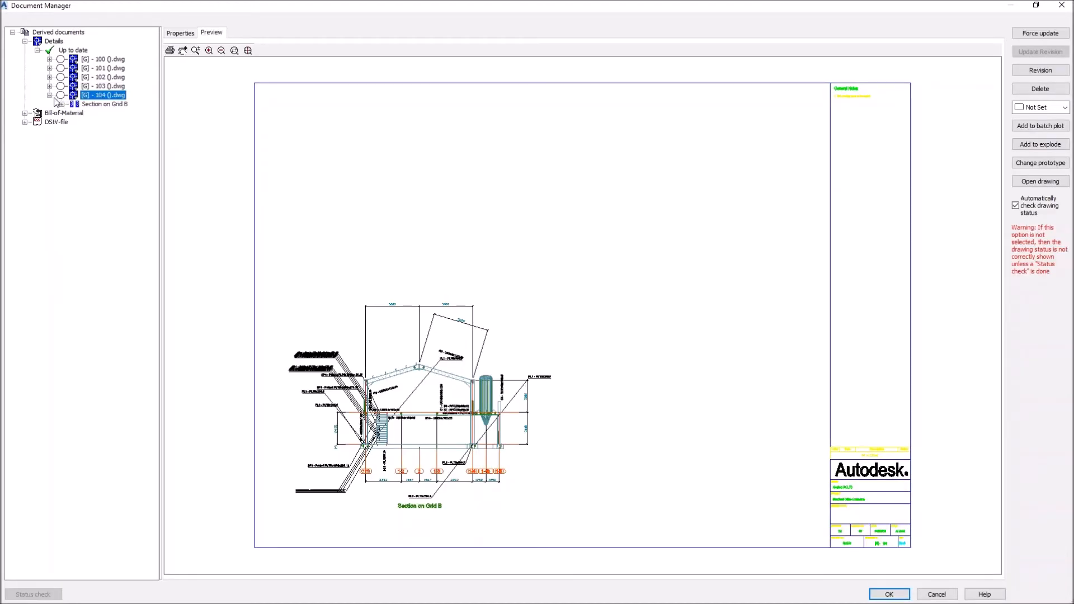
left_click(93, 107)
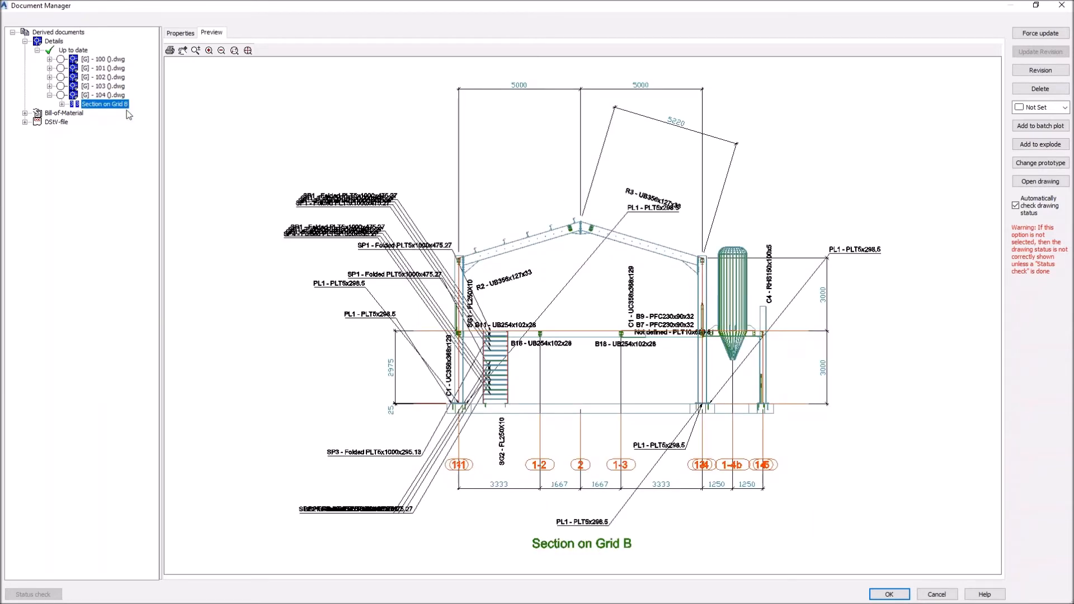
left_click(100, 106)
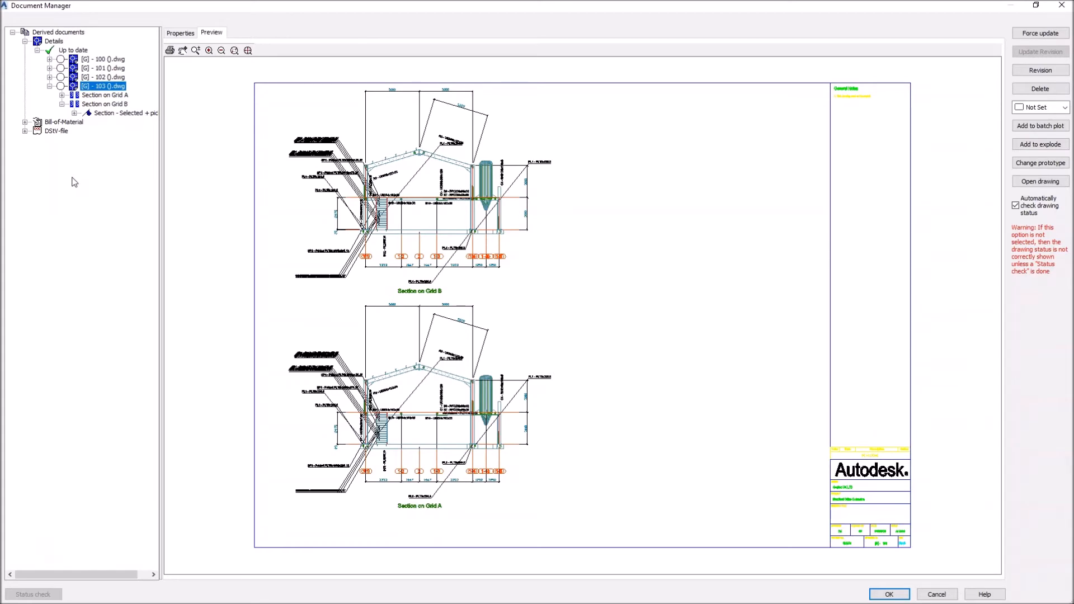
Open drawing [G] - 103 and create a cut view looking through the roof ridge connection in Section on Grid B
left_click(1040, 181)
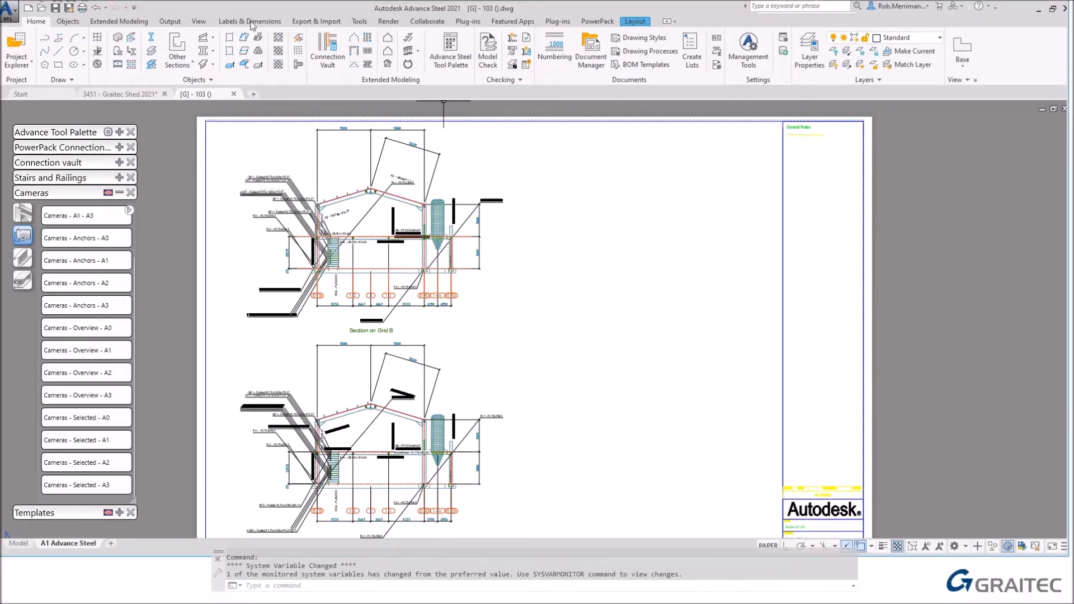
left_click(252, 23)
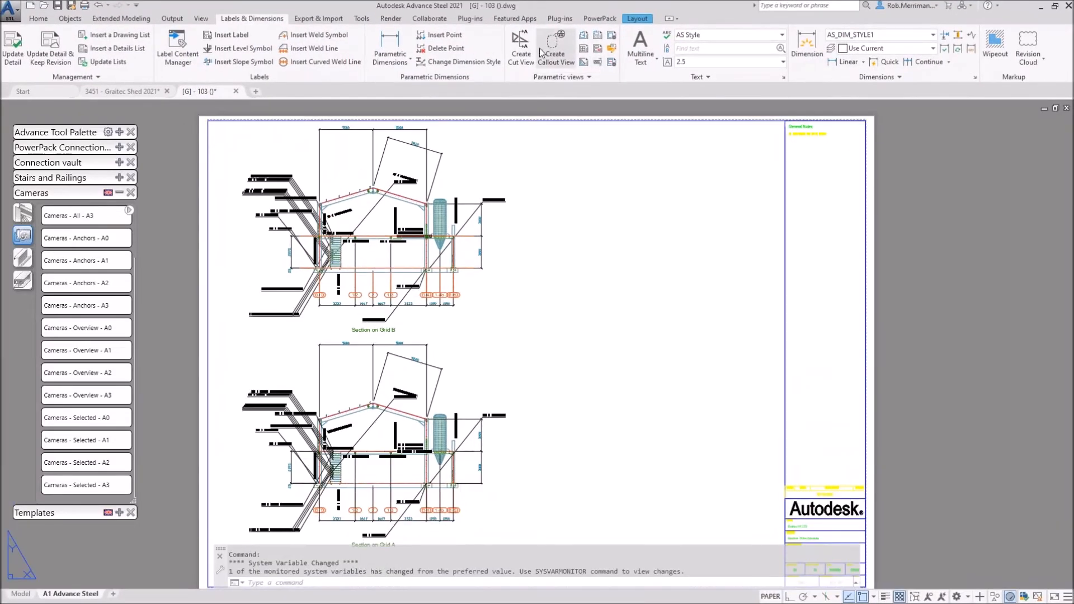
left_click(521, 46)
left_click(364, 190)
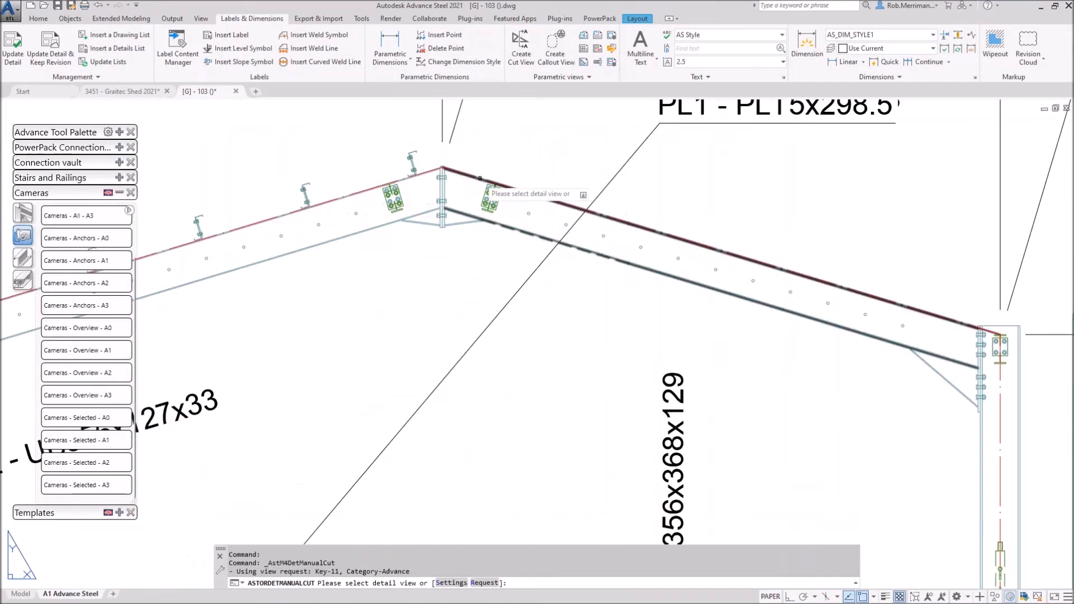
left_click(536, 130)
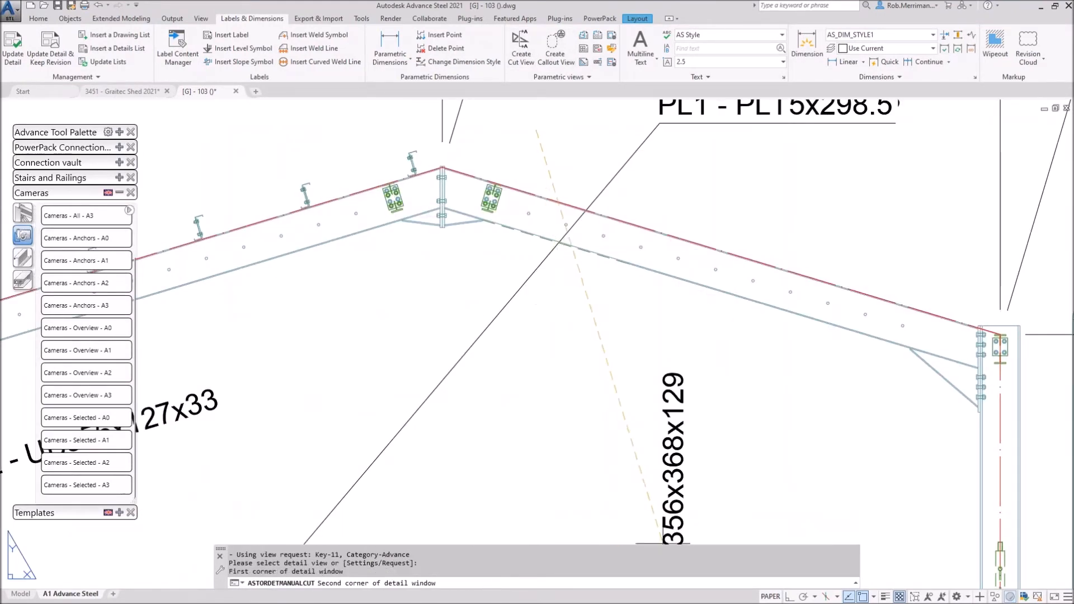
key("F8")
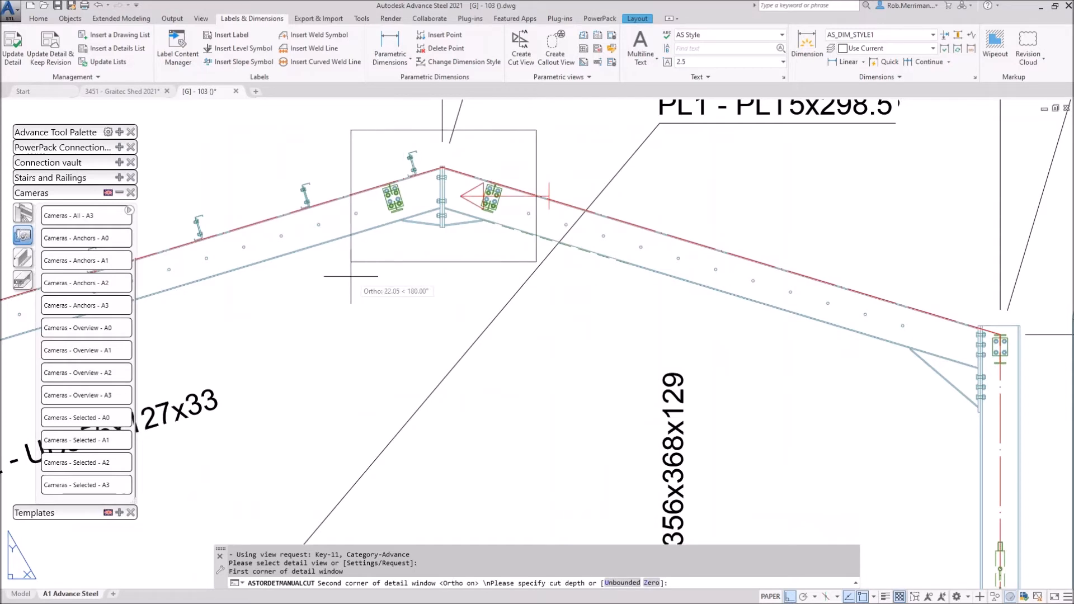
left_click(351, 279)
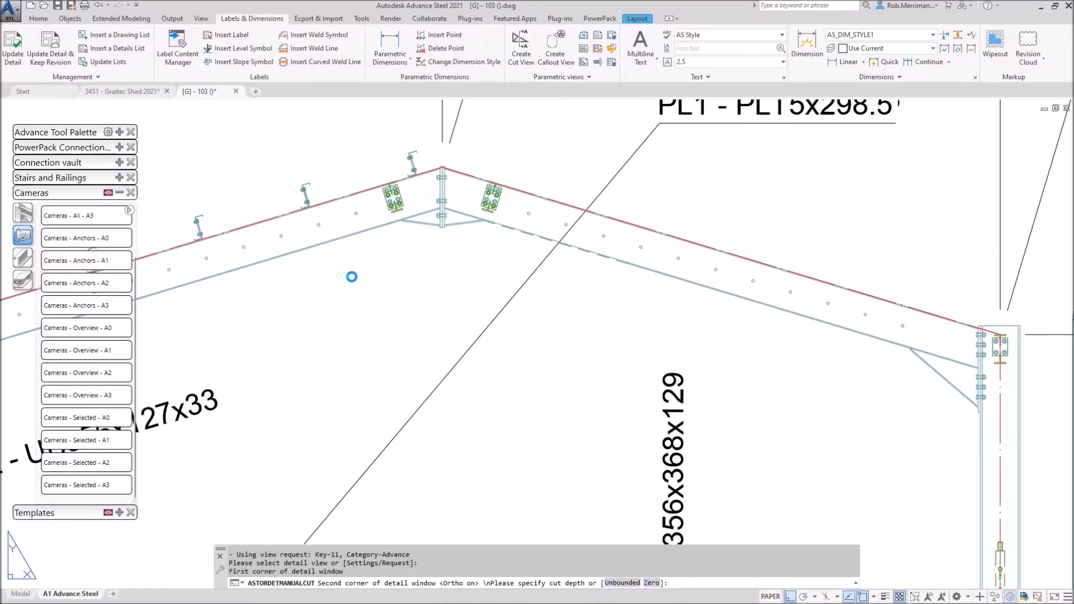
key("Return")
scroll(506, 246, "down", 5)
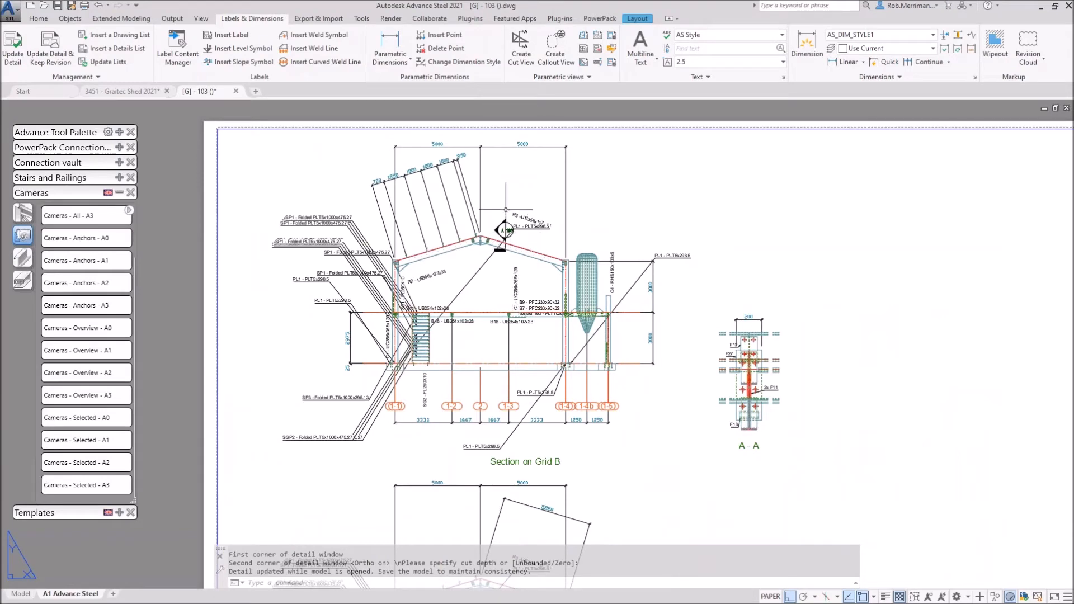
Create a matching cut view through the roof ridge connection in Section on Grid A
scroll(497, 227, "up", 2)
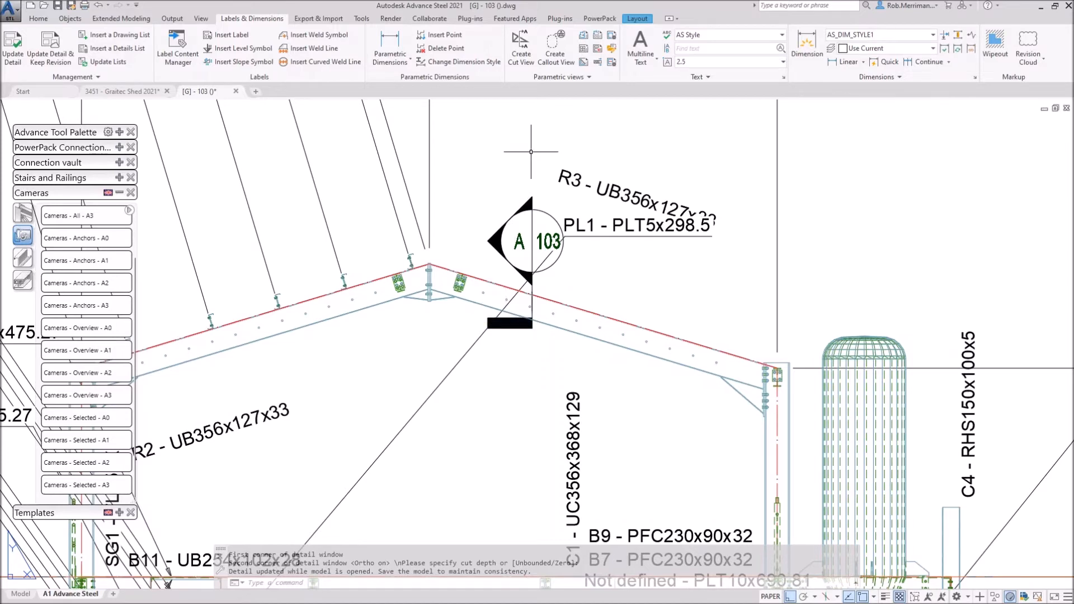
scroll(531, 156, "down", 8)
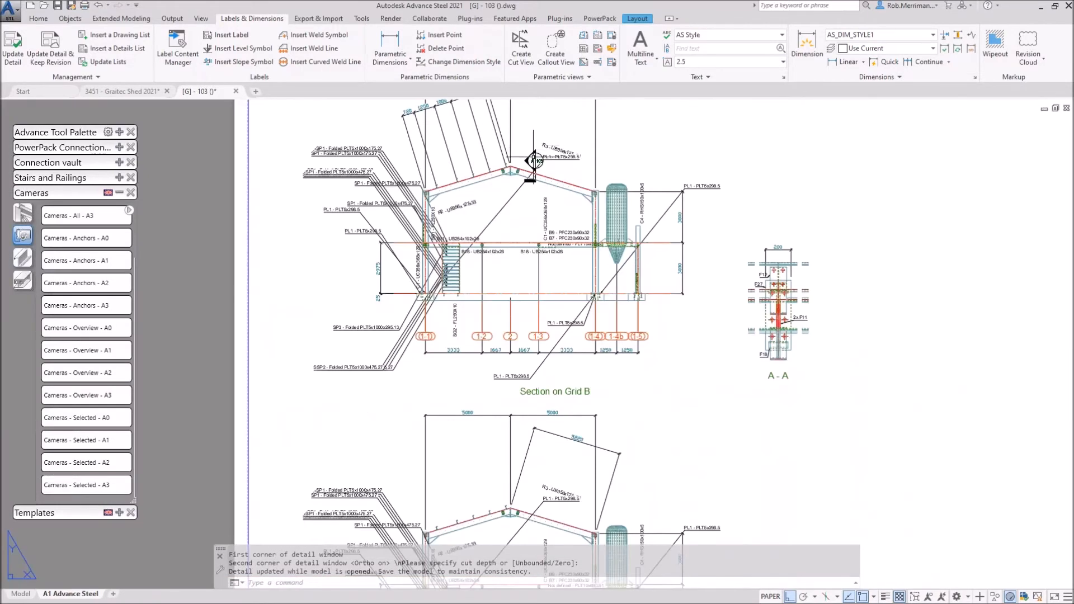
scroll(507, 372, "up", 10)
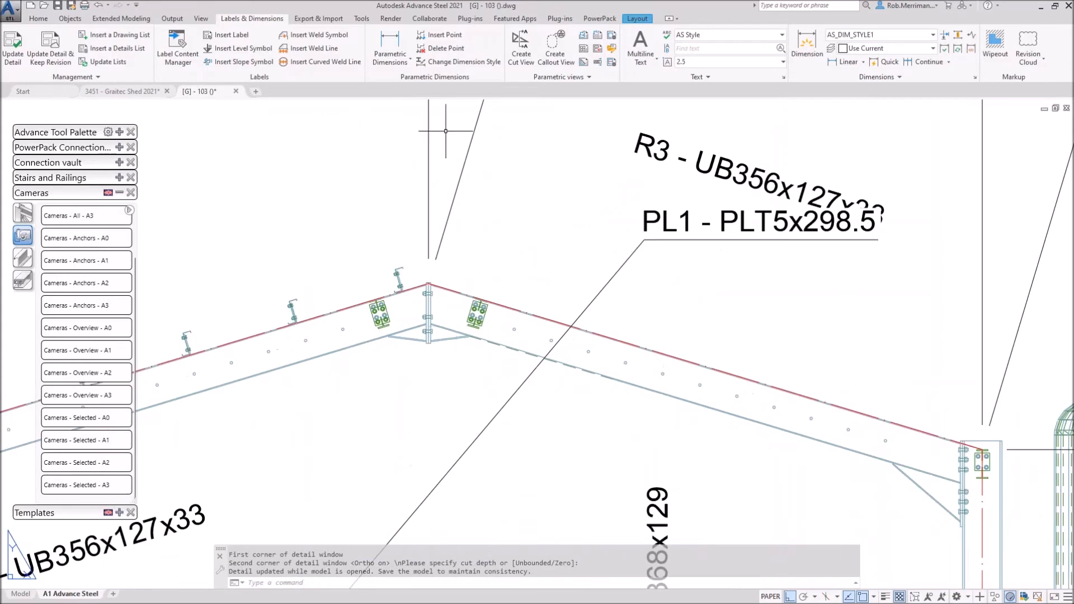
left_click(520, 45)
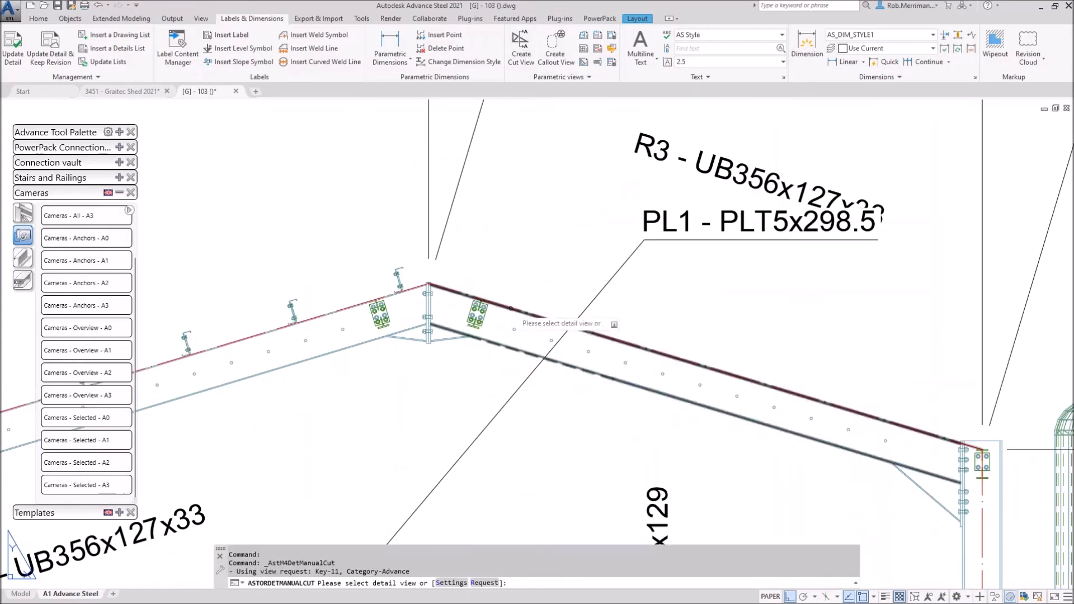
left_click(513, 223)
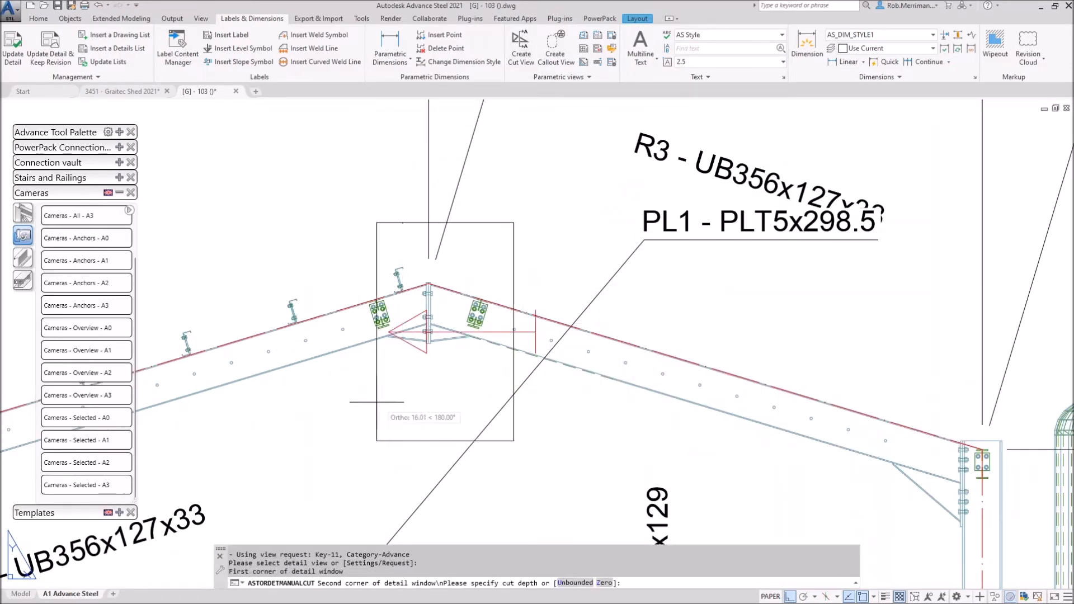
left_click(322, 408)
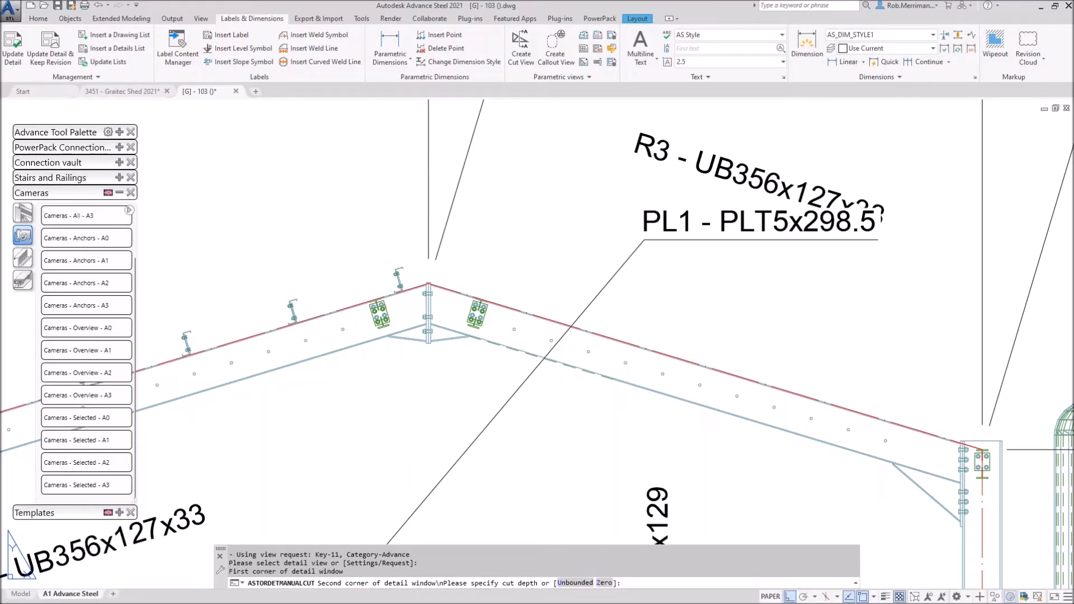
key("Return")
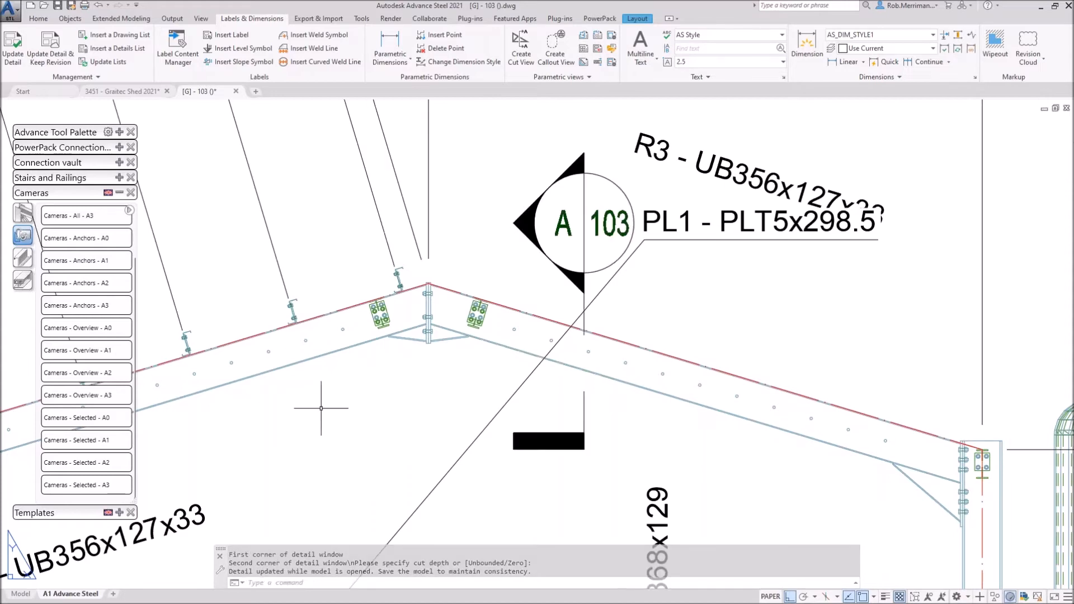
Compare the cut symbols and cut view titles of Section on Grid B and Section on Grid A on the sheet
scroll(366, 413, "down", 2)
scroll(366, 413, "down", 4)
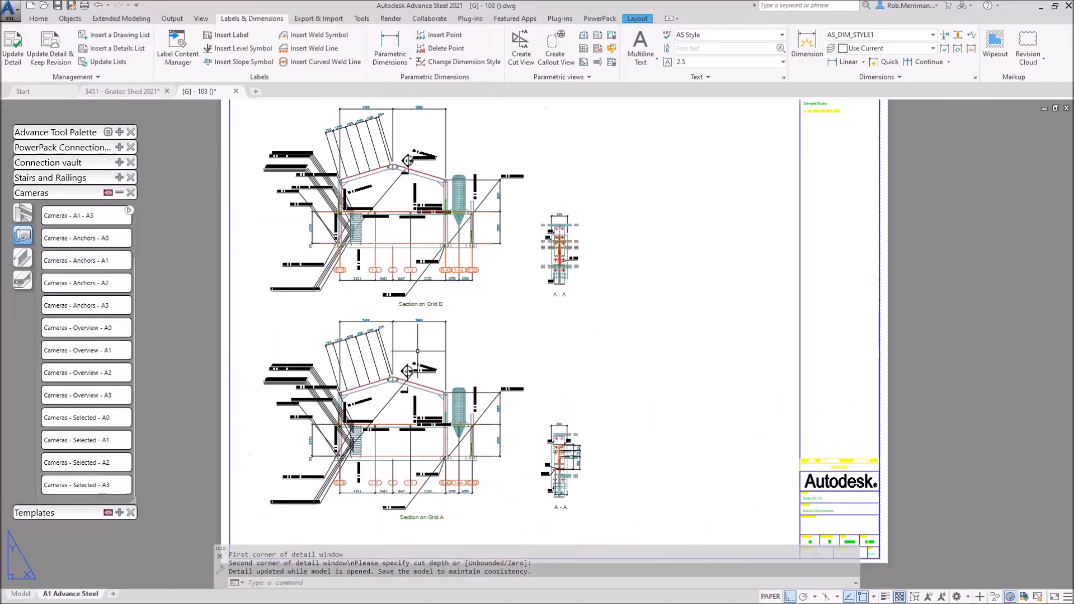
double_click(399, 179)
scroll(391, 182, "up", 5)
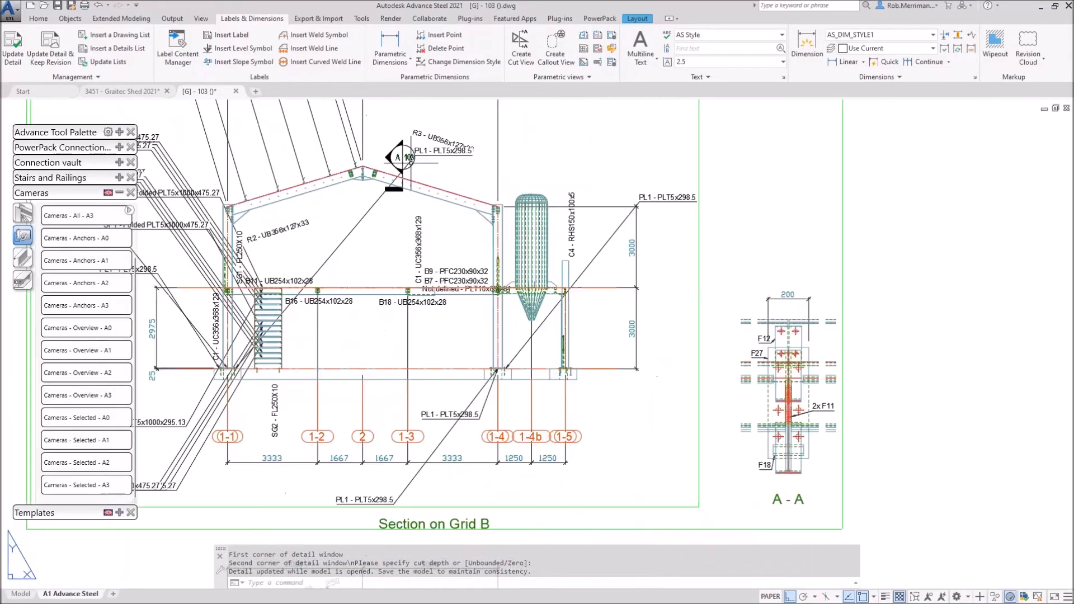
scroll(388, 185, "down", 5)
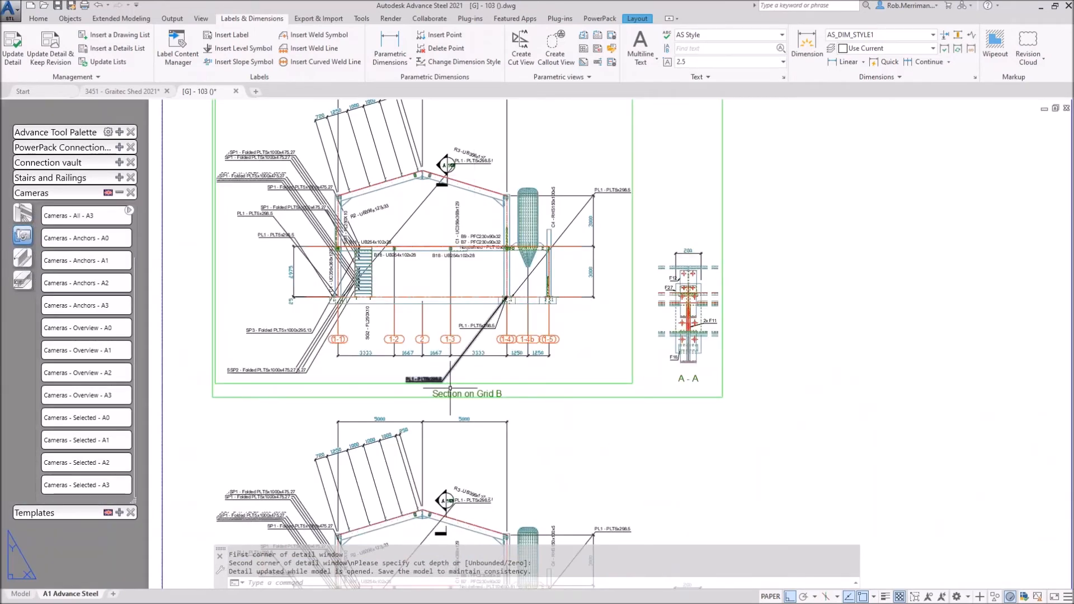
scroll(615, 235, "down", 5)
scroll(565, 460, "up", 5)
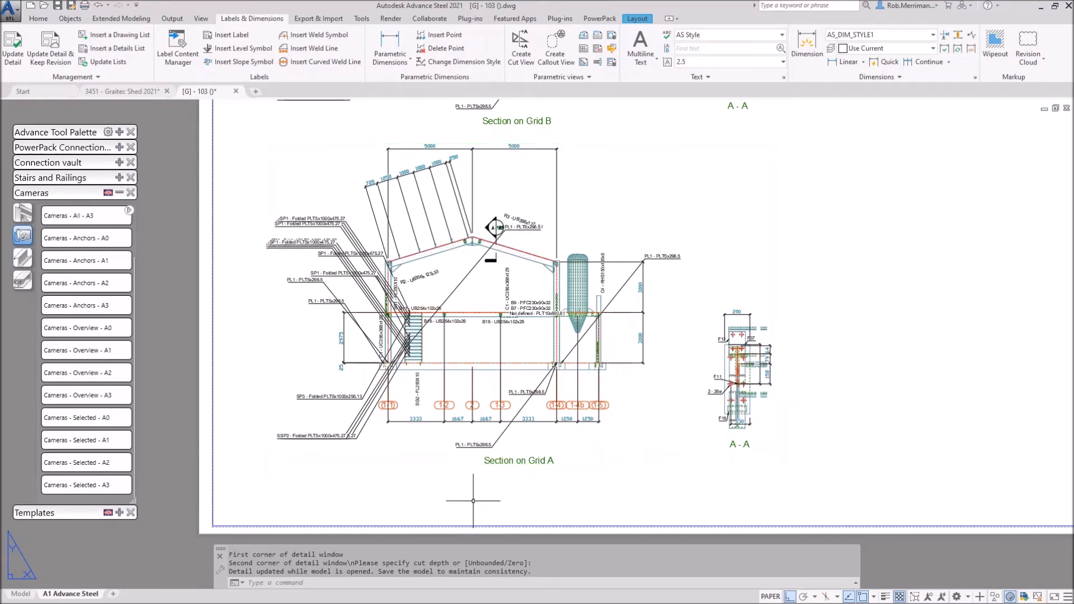
scroll(469, 504, "down", 2)
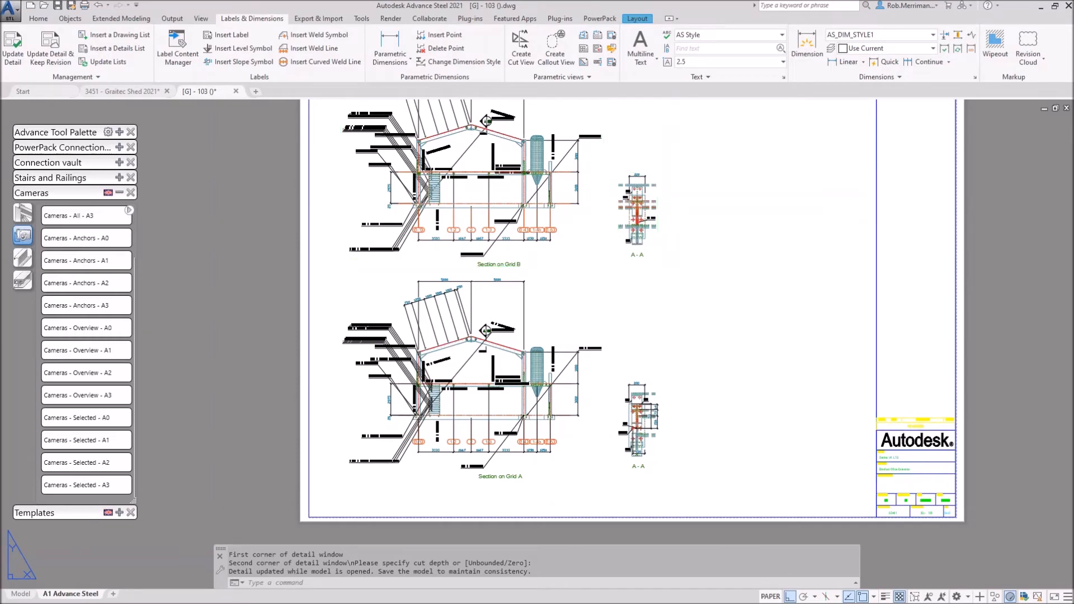
Switch to Management Tools, enable "Unique cut view names in the drawing sheet" in the general Drawing - Labelling defaults, and reload the settings
key("alt+Tab")
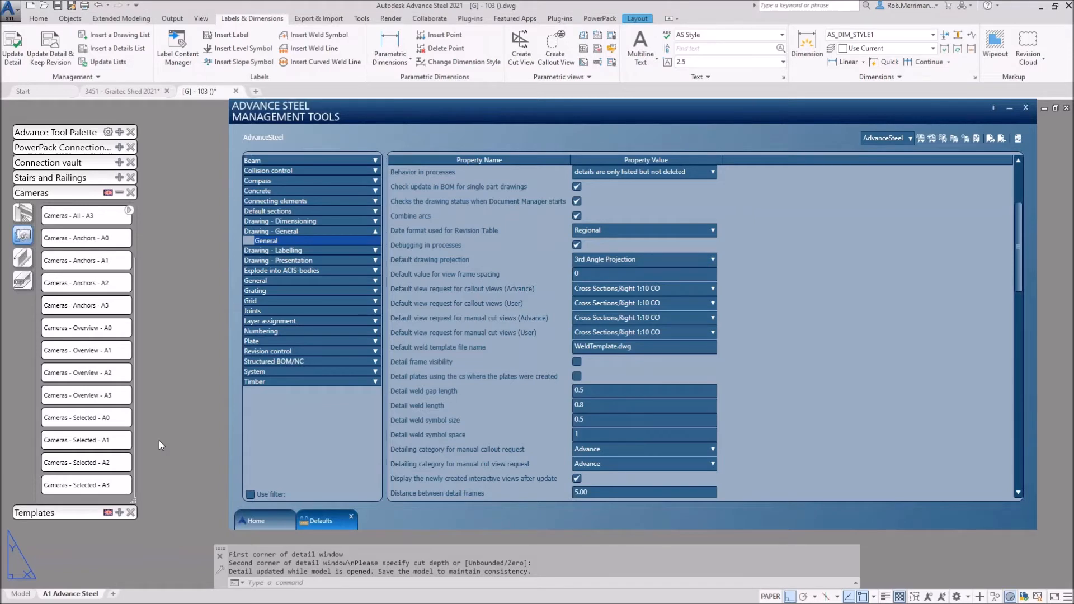
left_click(370, 251)
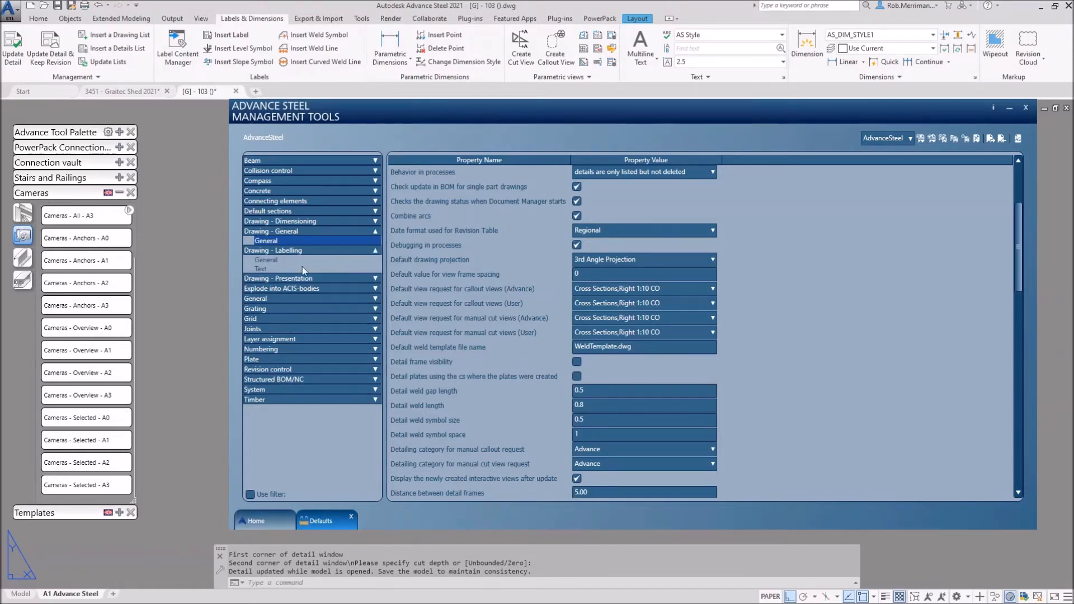
left_click(267, 260)
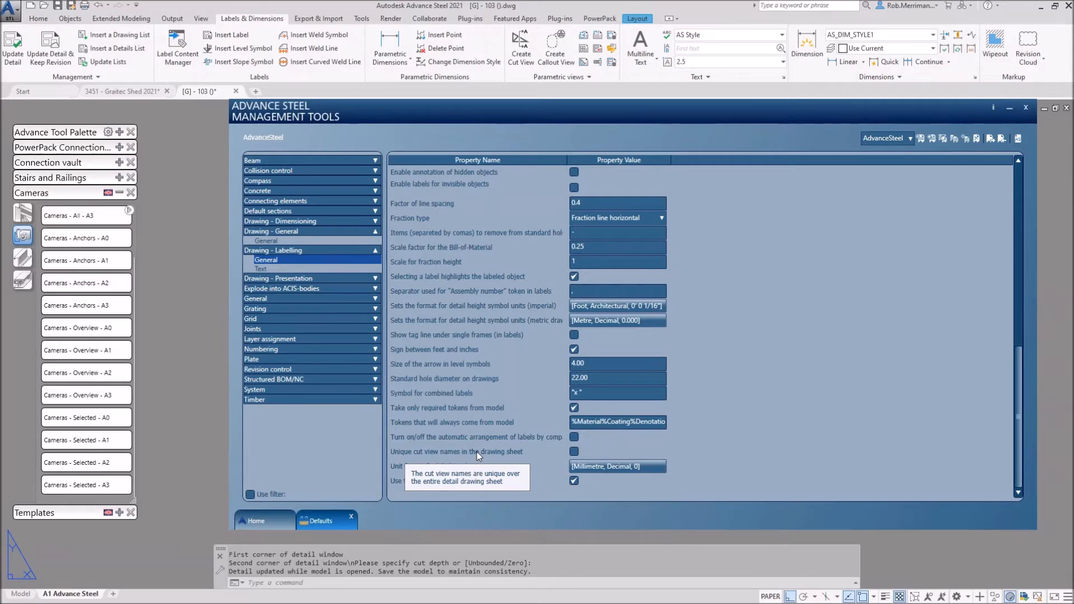
left_click(574, 451)
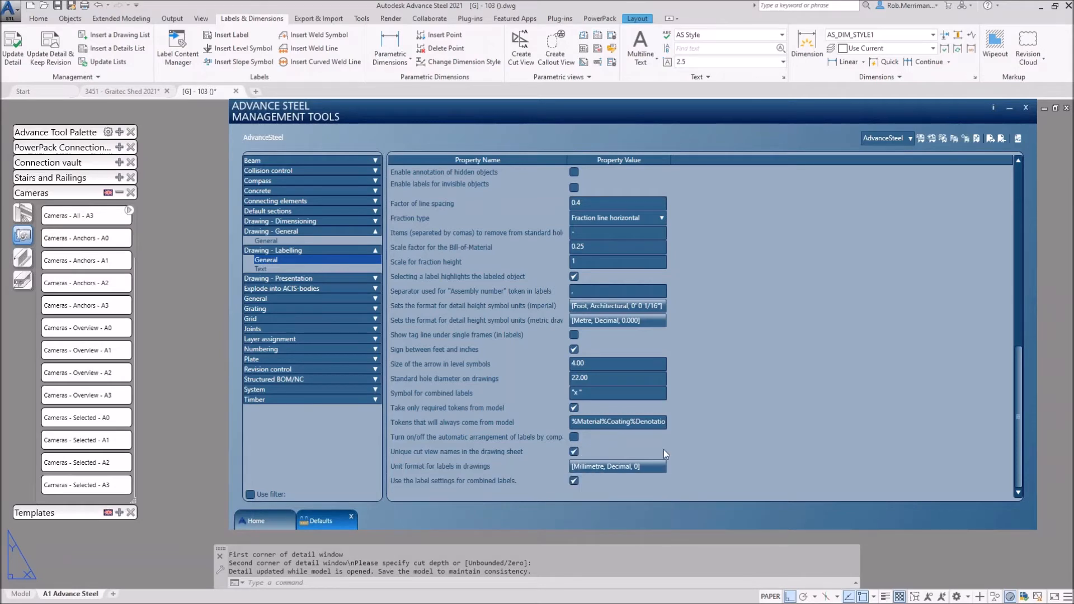
left_click(1018, 139)
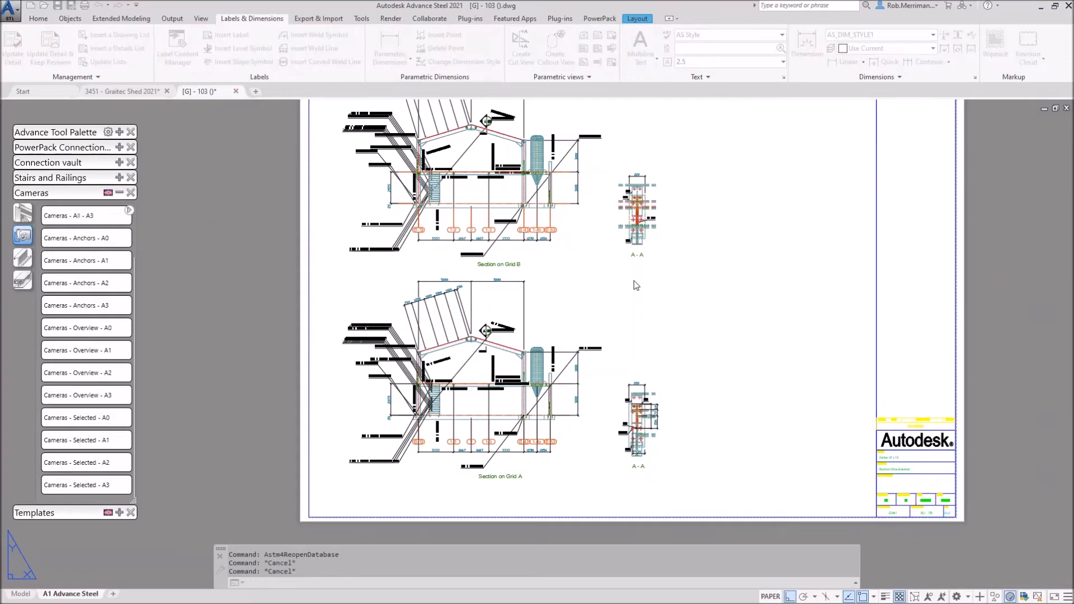
Close [G] - 103, force its update from the model's Document Manager, and reopen the drawing
left_click(547, 334)
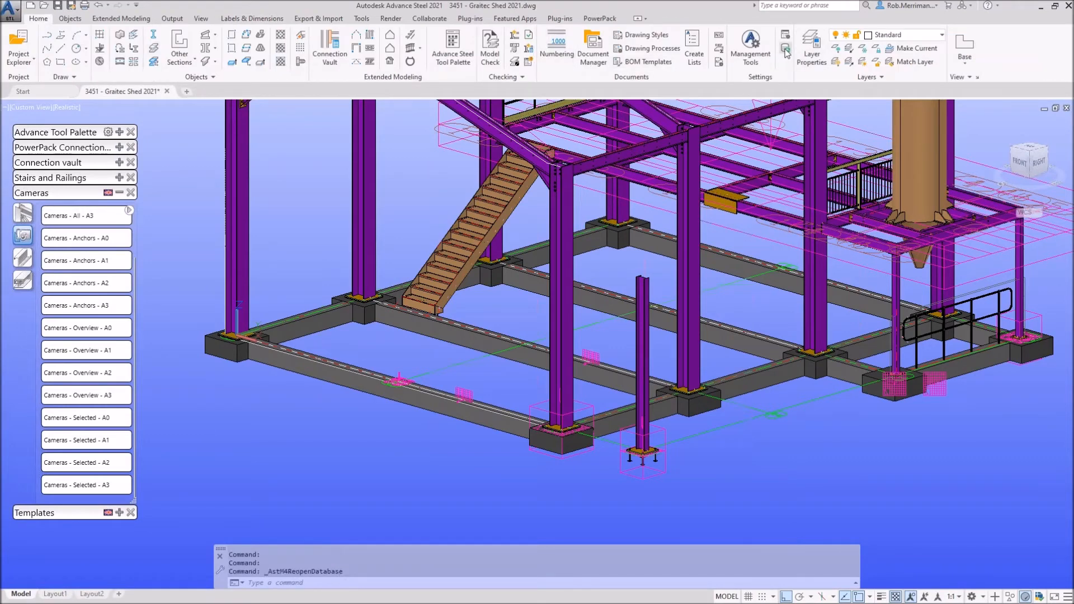
left_click(594, 51)
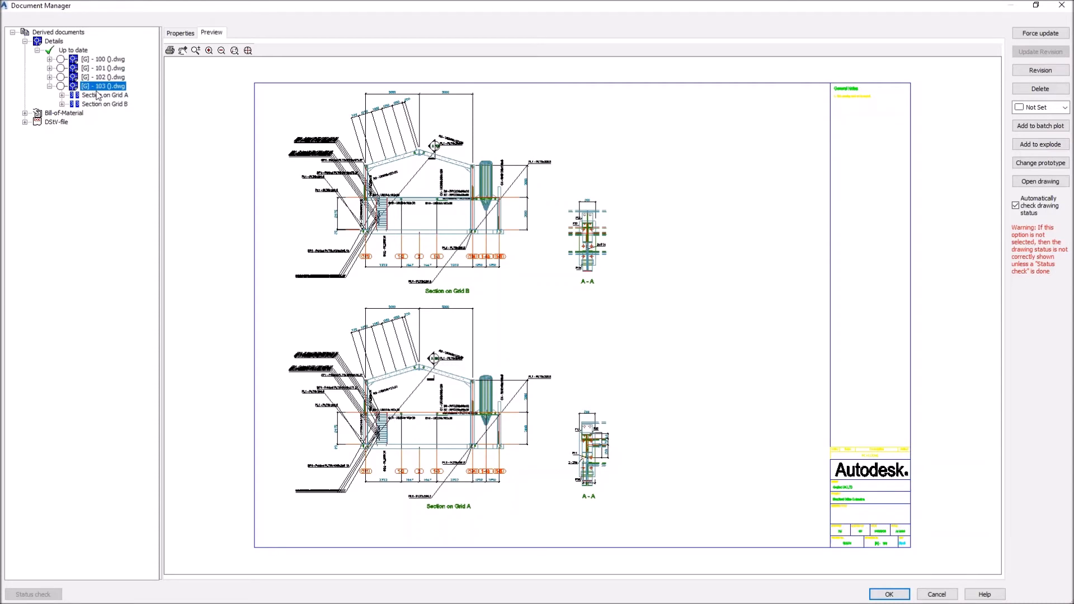
left_click(1062, 35)
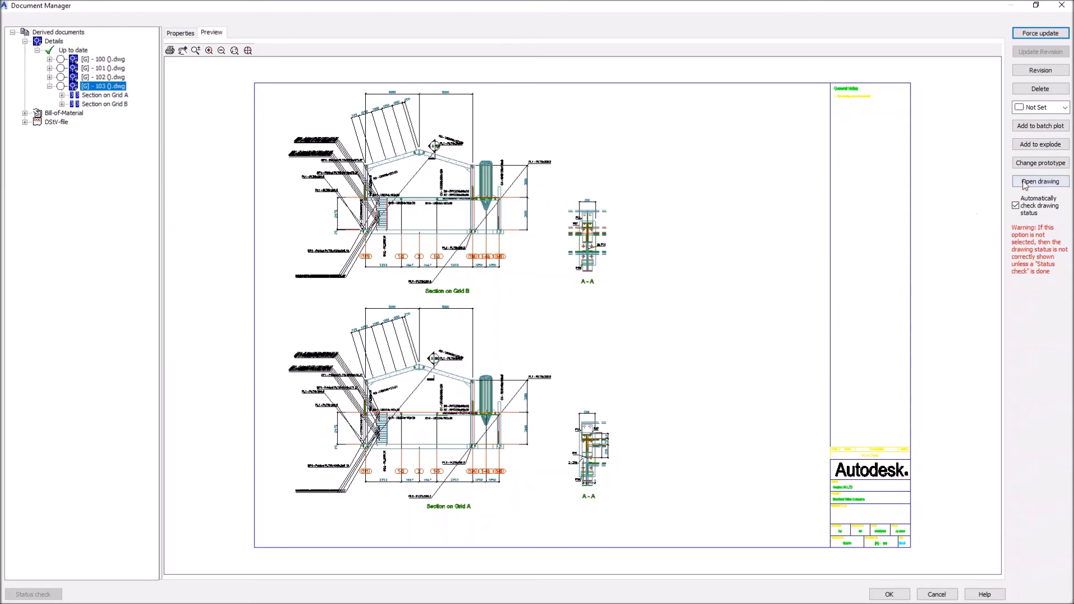
left_click(1030, 182)
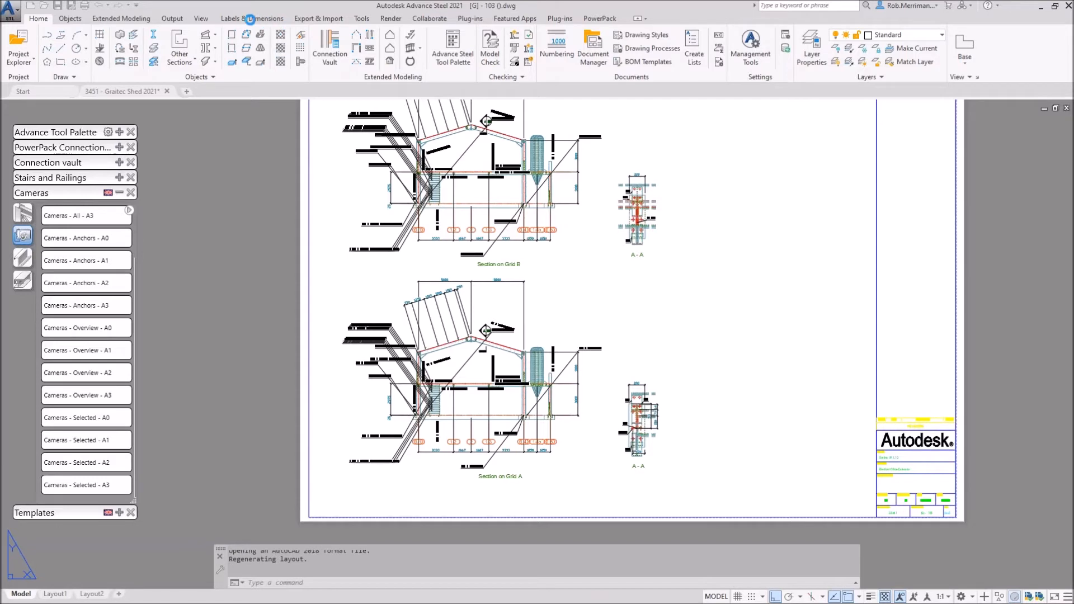
Update the Section on Grid A detail through its ridge cut view
left_click(248, 19)
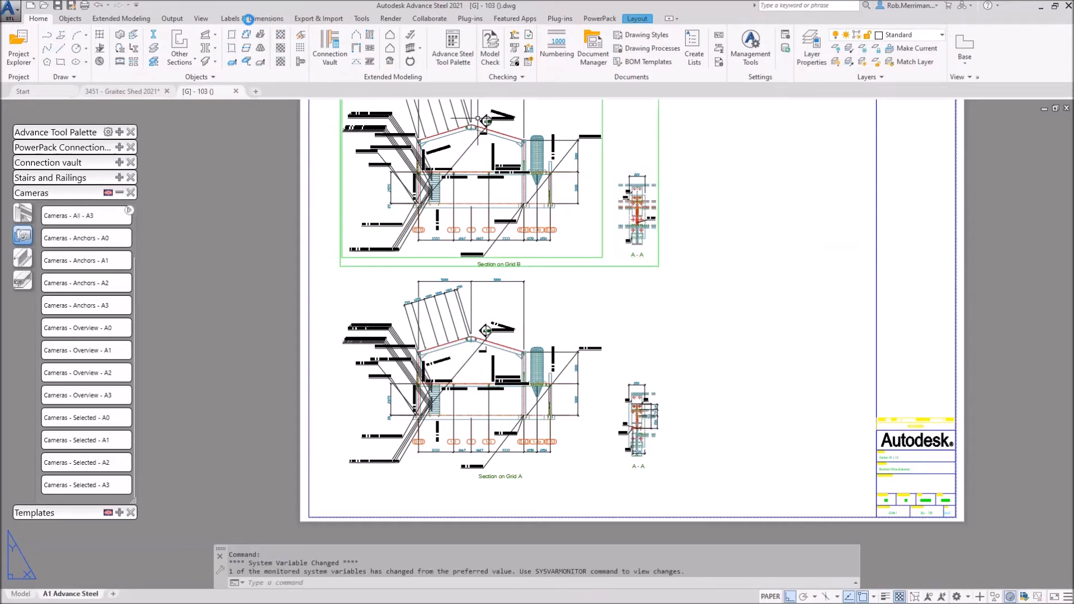
left_click(12, 47)
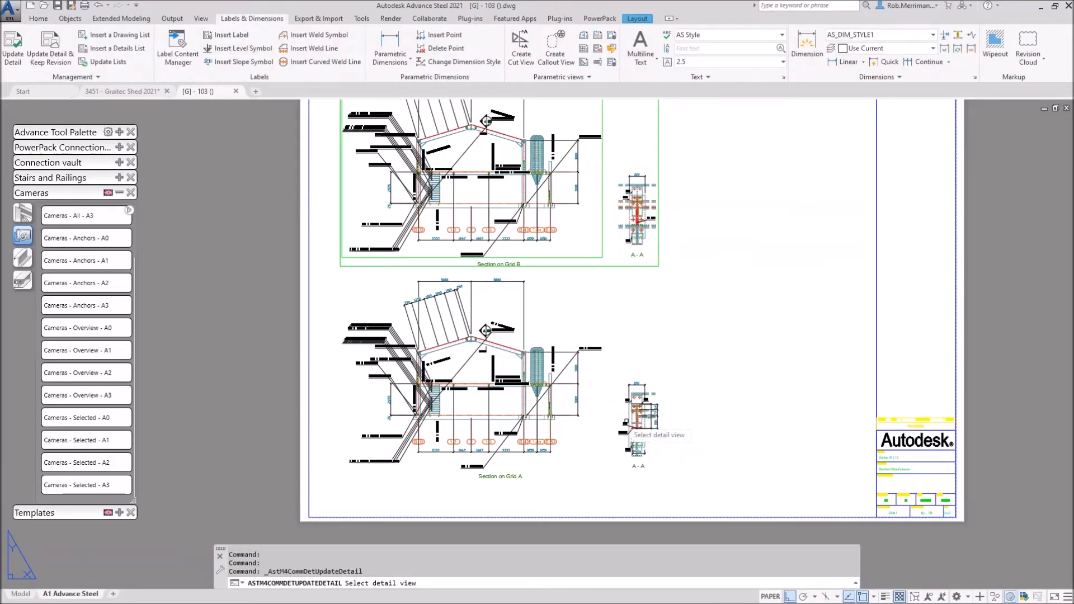
left_click(629, 413)
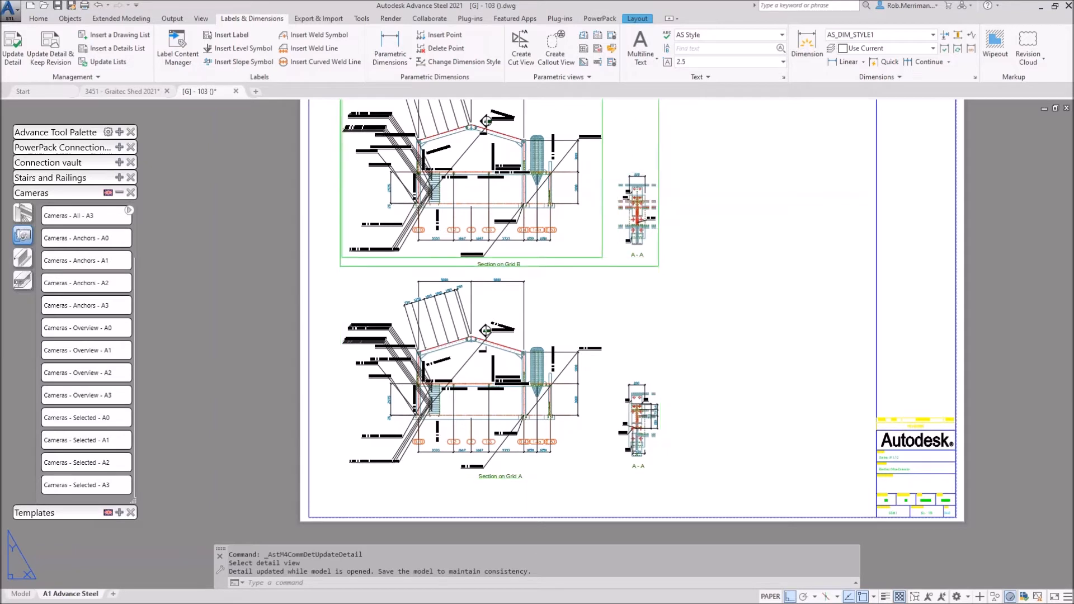
Renumber the cuts of the Section on Grid A detail and check the cut labels against Section on Grid B
left_click(598, 62)
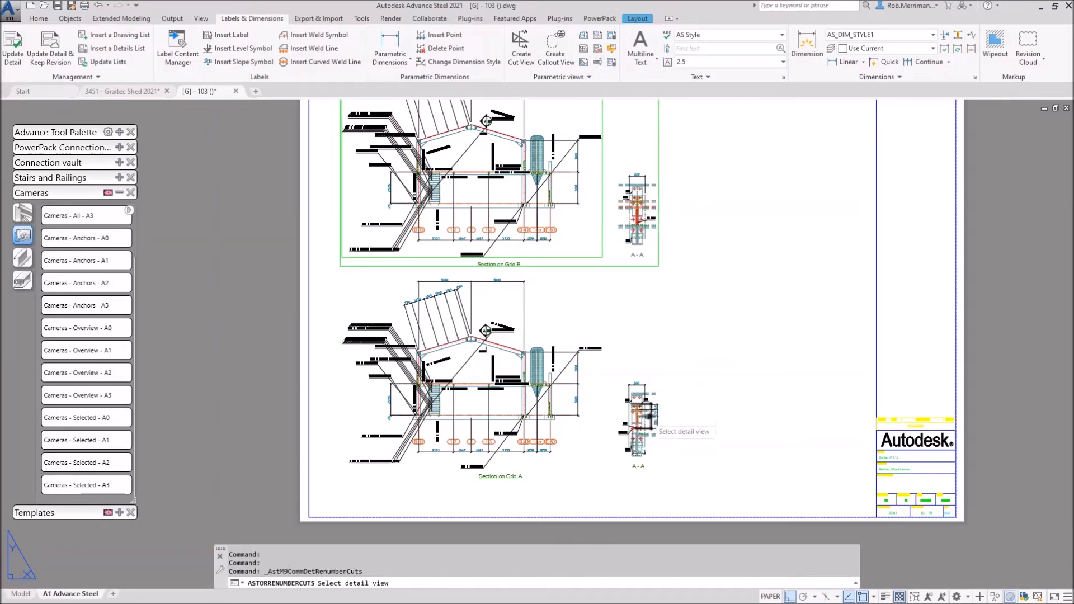
left_click(643, 420)
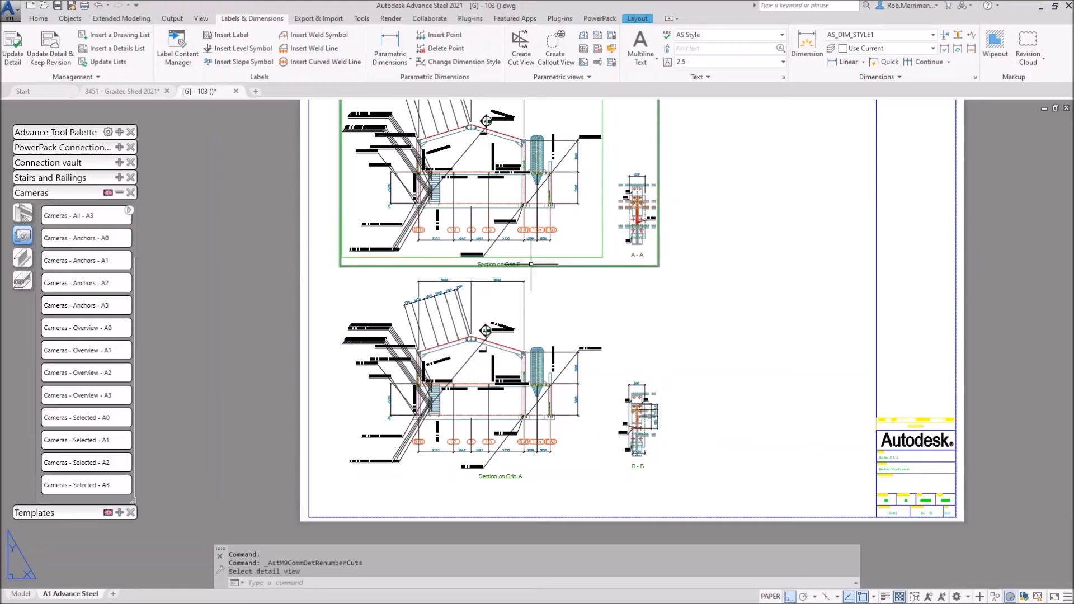
scroll(481, 342, "up", 8)
scroll(523, 262, "down", 3)
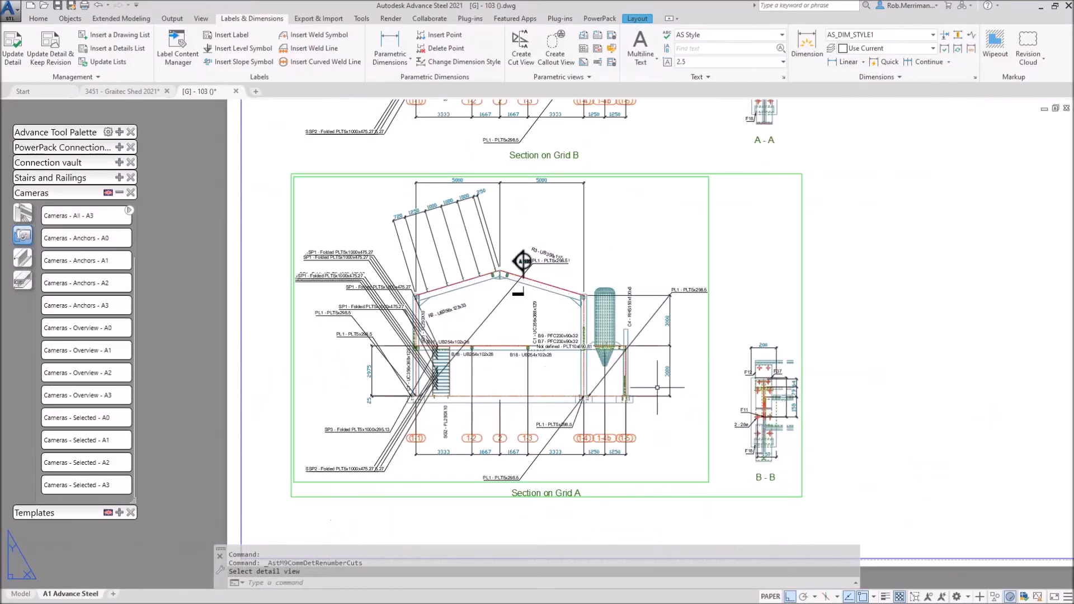
scroll(766, 480, "up", 1)
scroll(769, 480, "down", 1)
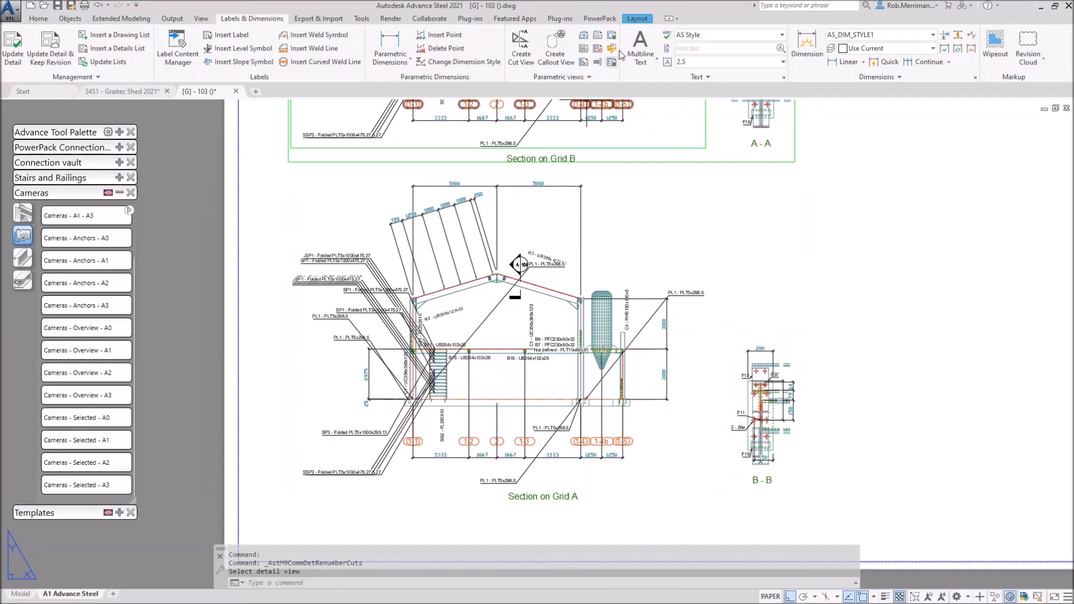
Renumber the cuts of the Section on Grid A detail and update that detail view
left_click(596, 61)
left_click(513, 275)
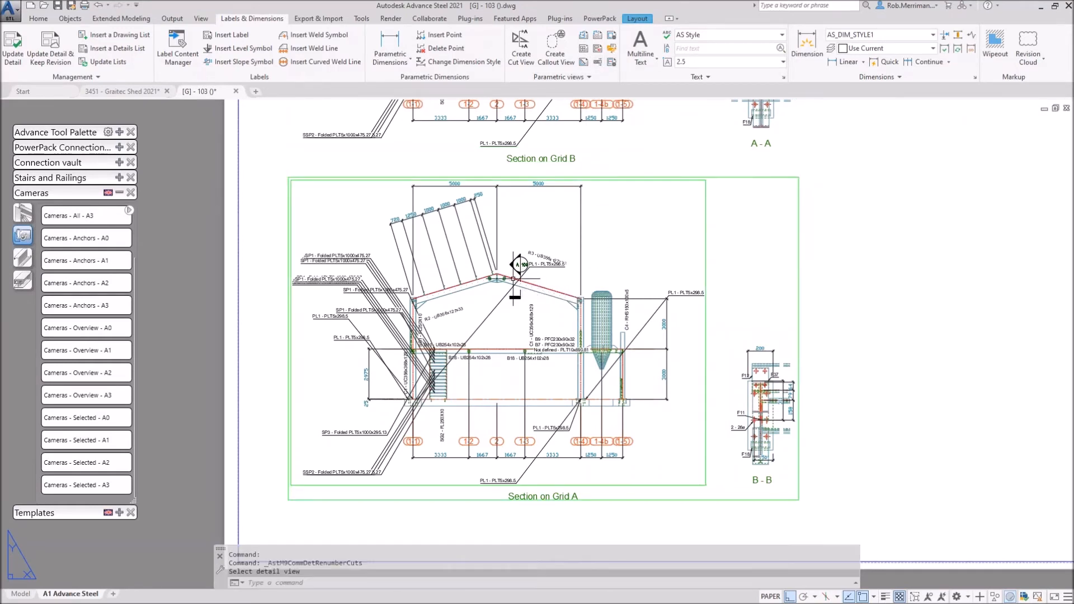
left_click(13, 46)
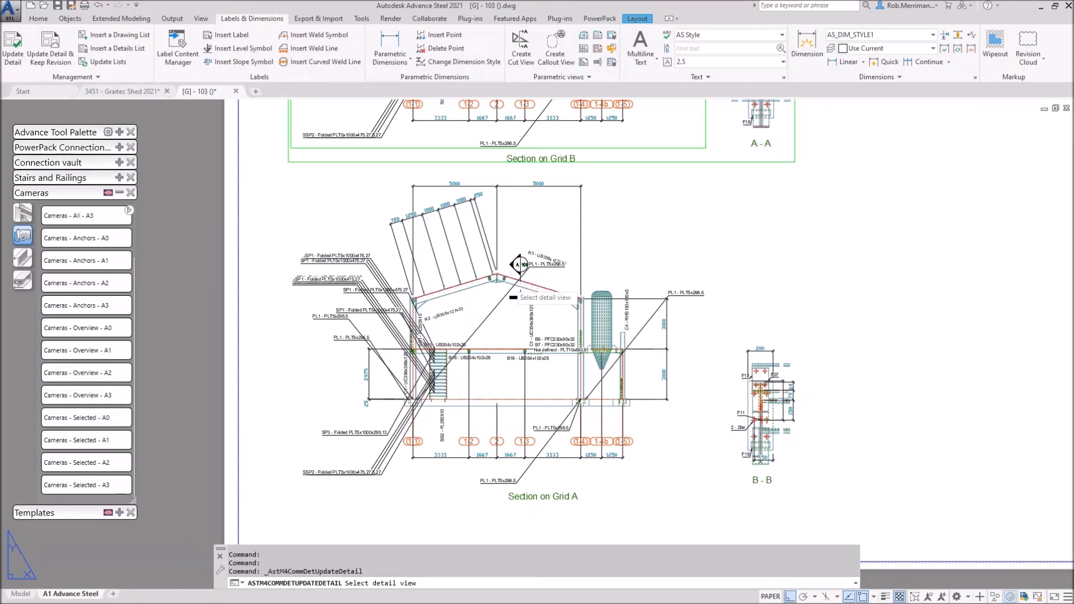
left_click(513, 297)
left_click(509, 282)
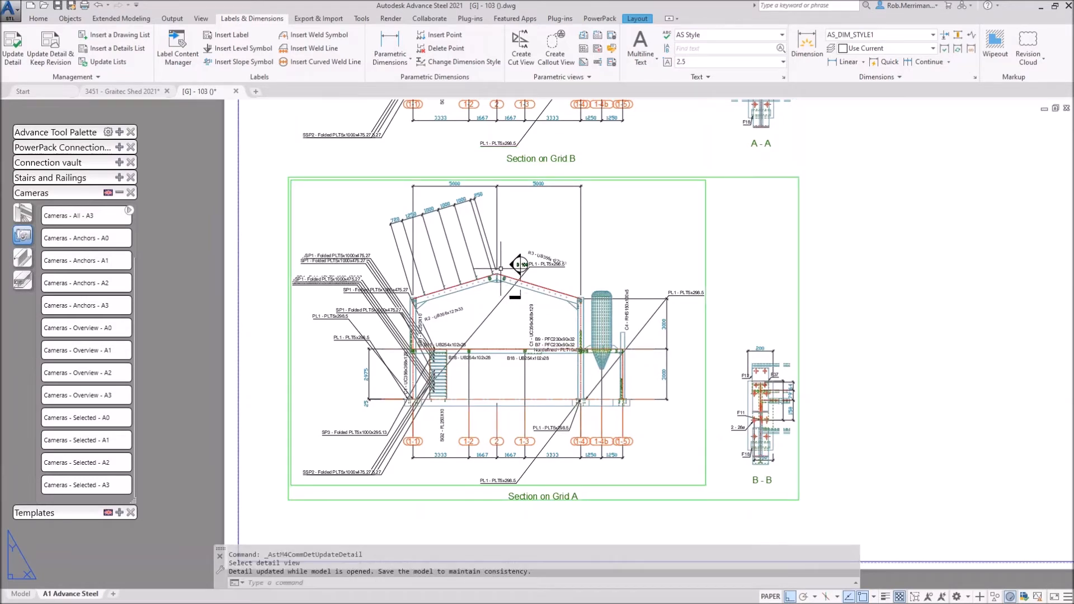
Examine the cut symbols and cut view titles of Section on Grid A and Section on Grid B for duplicate names
scroll(508, 282, "up", 10)
scroll(507, 247, "down", 8)
scroll(550, 419, "down", 2)
scroll(556, 140, "up", 4)
scroll(562, 115, "down", 5)
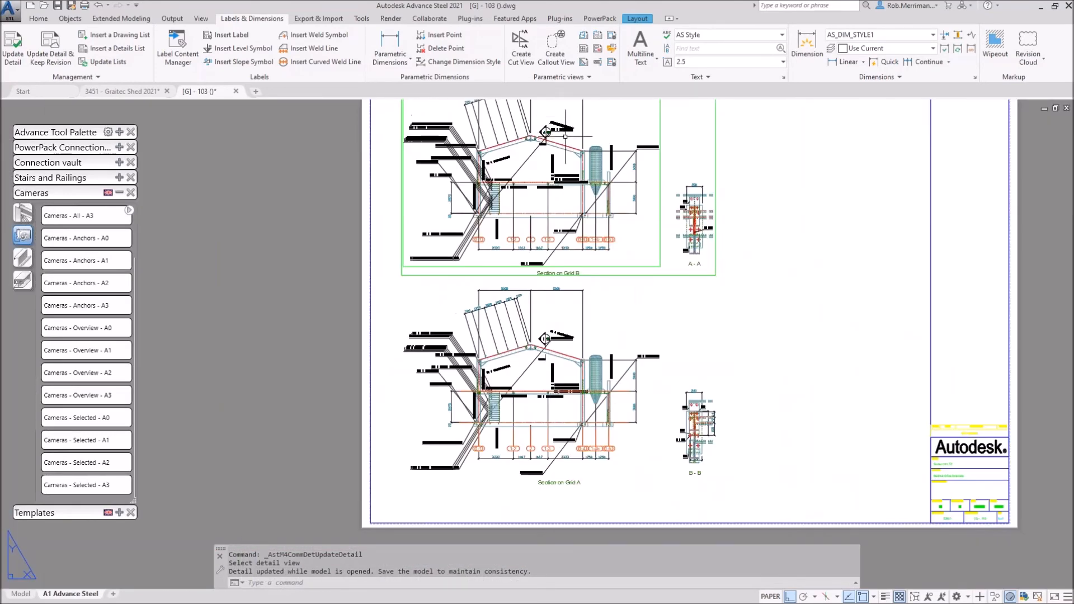
left_click(655, 285)
key("Escape")
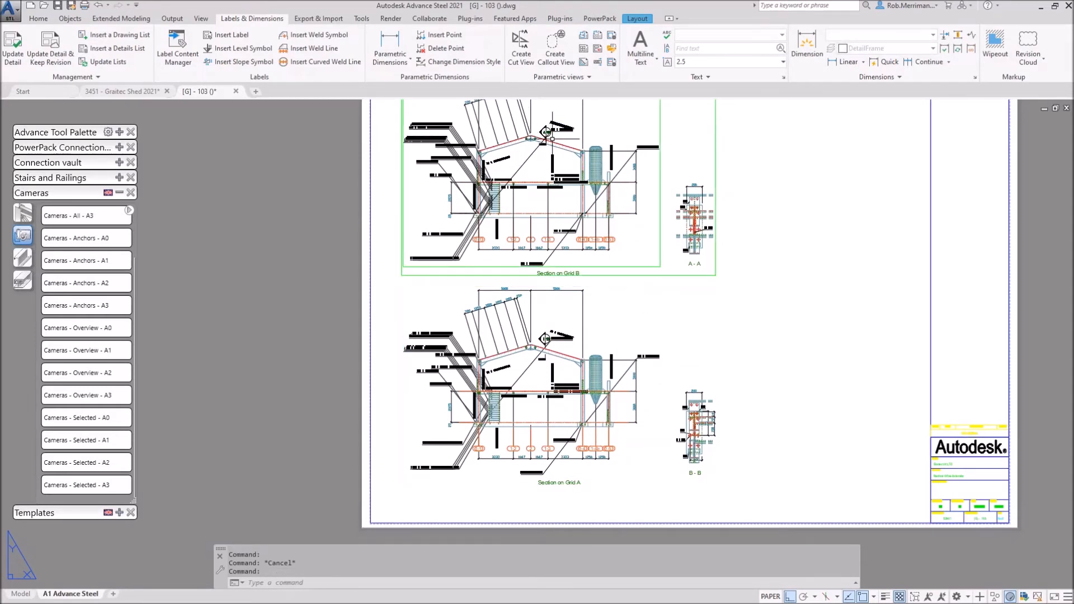
scroll(563, 170, "up", 6)
scroll(562, 171, "down", 6)
scroll(593, 408, "up", 2)
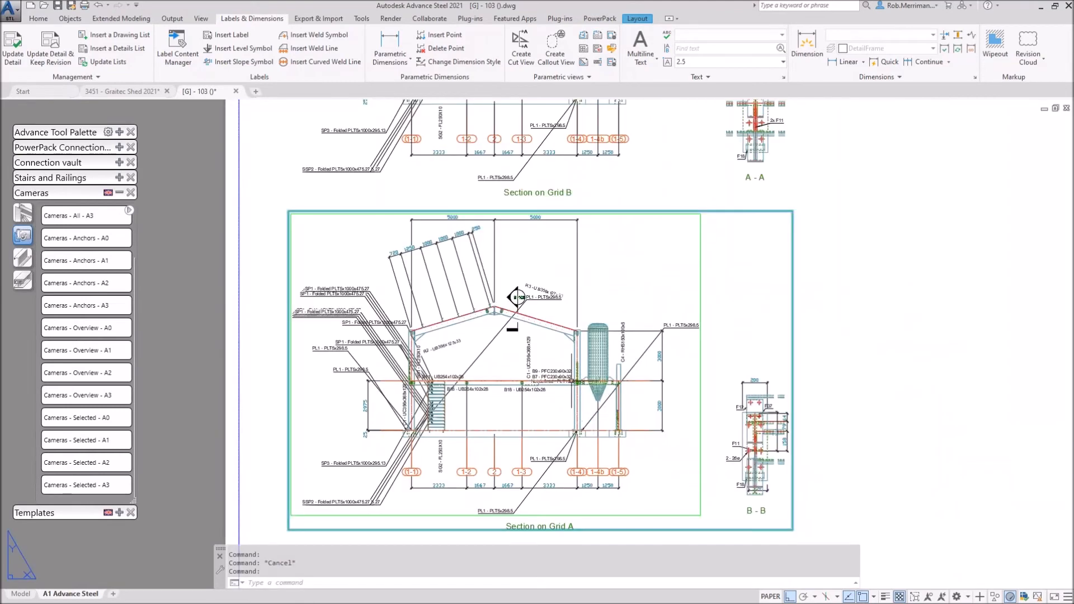
scroll(520, 335, "up", 2)
scroll(520, 334, "down", 2)
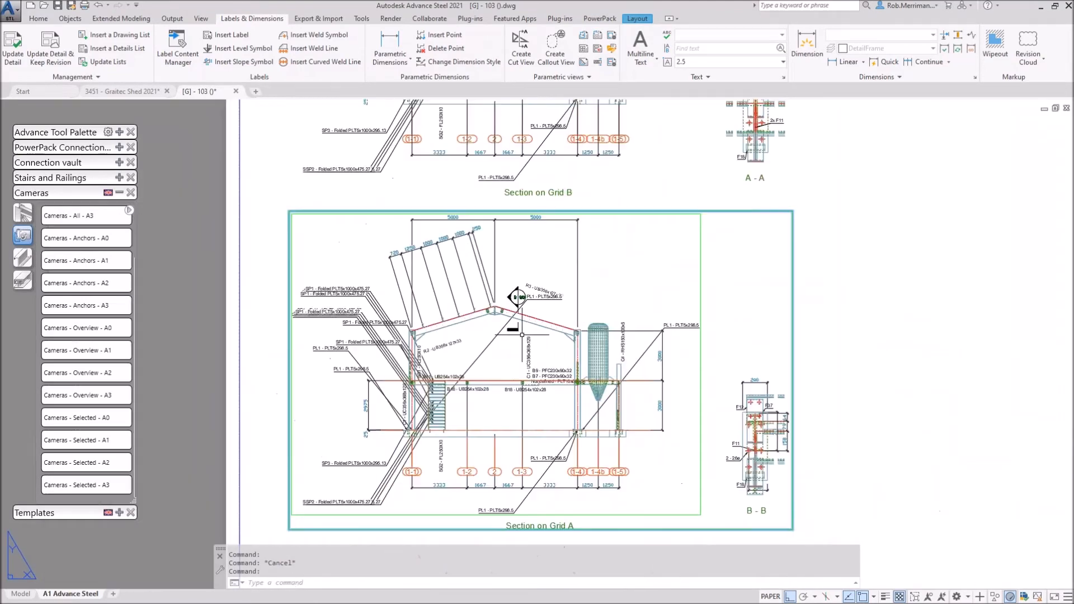
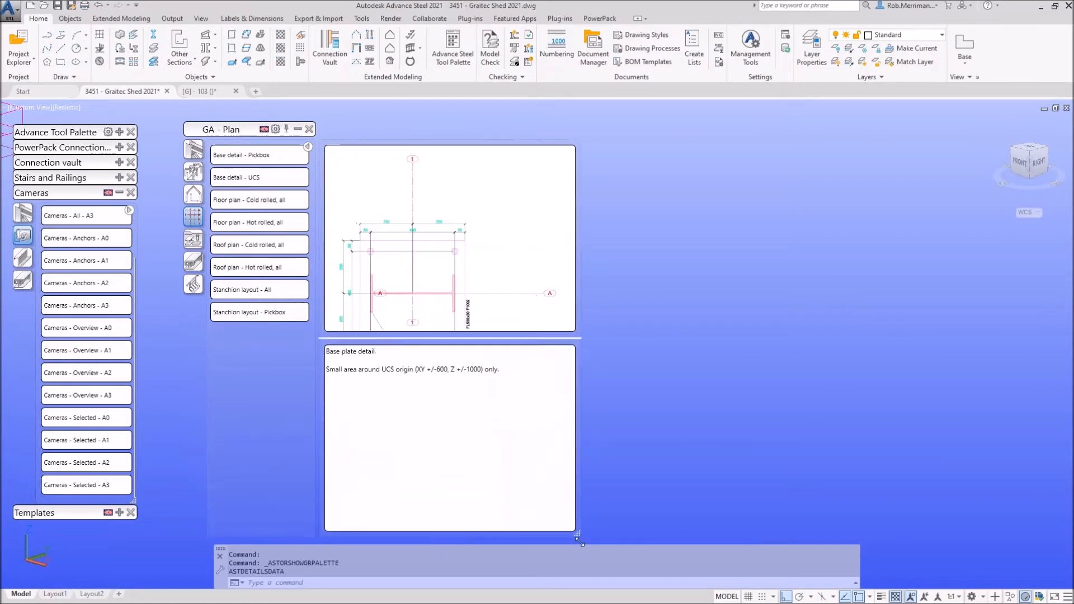
Compare the previews and descriptions of the Base detail - Pickbox and Base detail - UCS styles in GA - Plan
left_click_drag(423, 217, 458, 181)
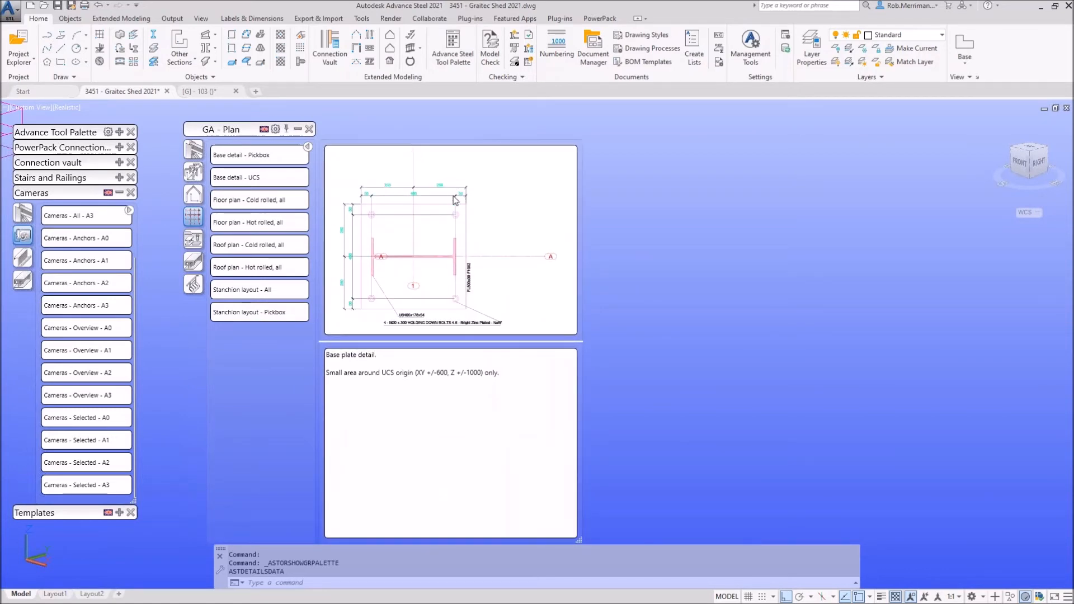
mouse_move(292, 159)
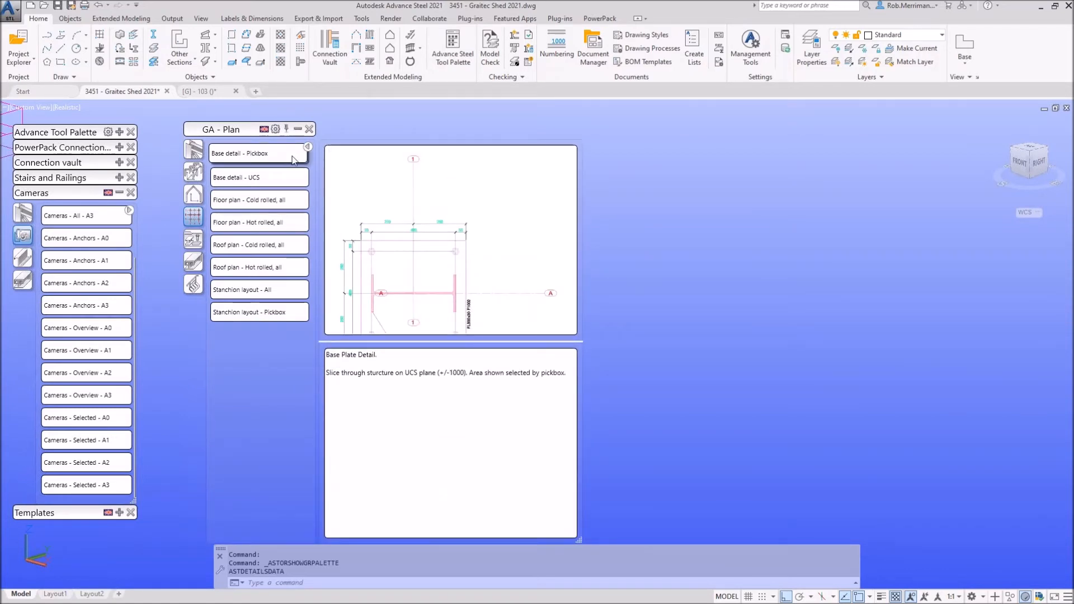
left_click_drag(407, 269, 412, 235)
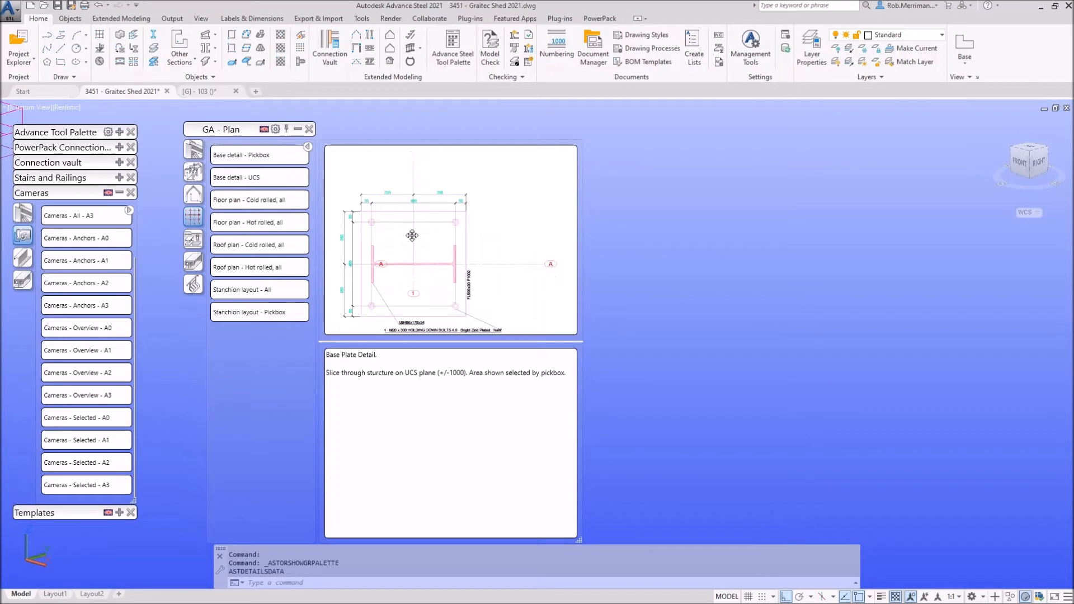
mouse_move(281, 179)
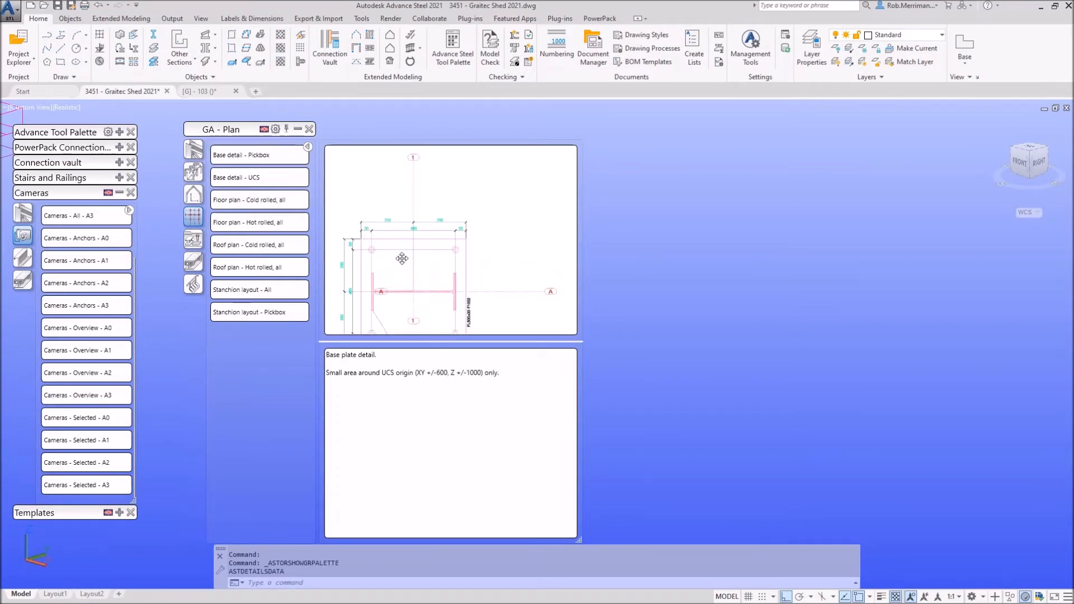
left_click_drag(405, 260, 406, 223)
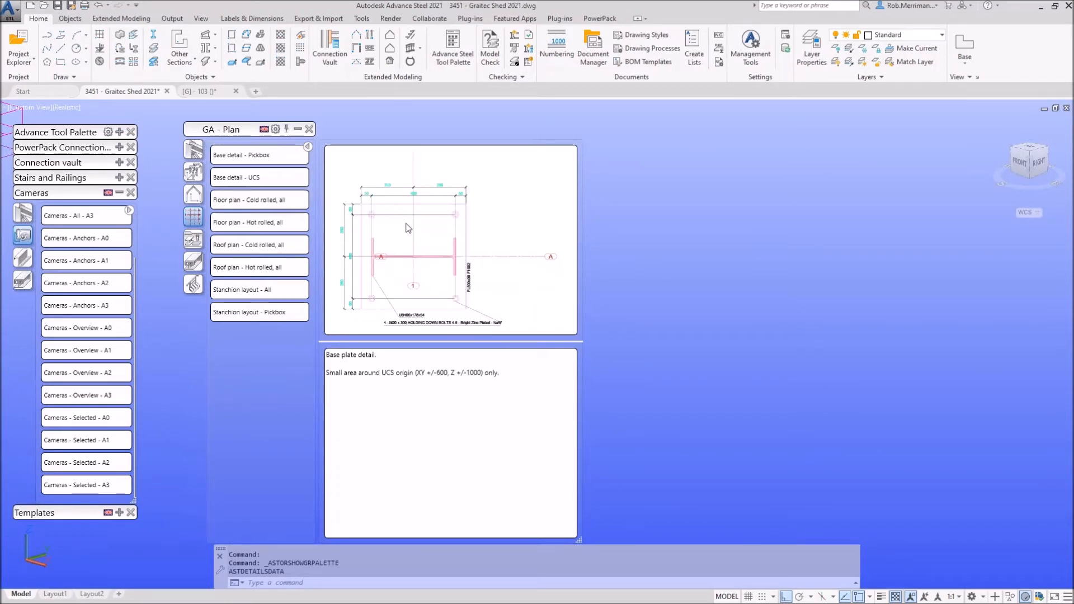
Compare the hot rolled and cold rolled floor plan style descriptions, look through the GA - 3D styles, and close the style palette
mouse_move(283, 224)
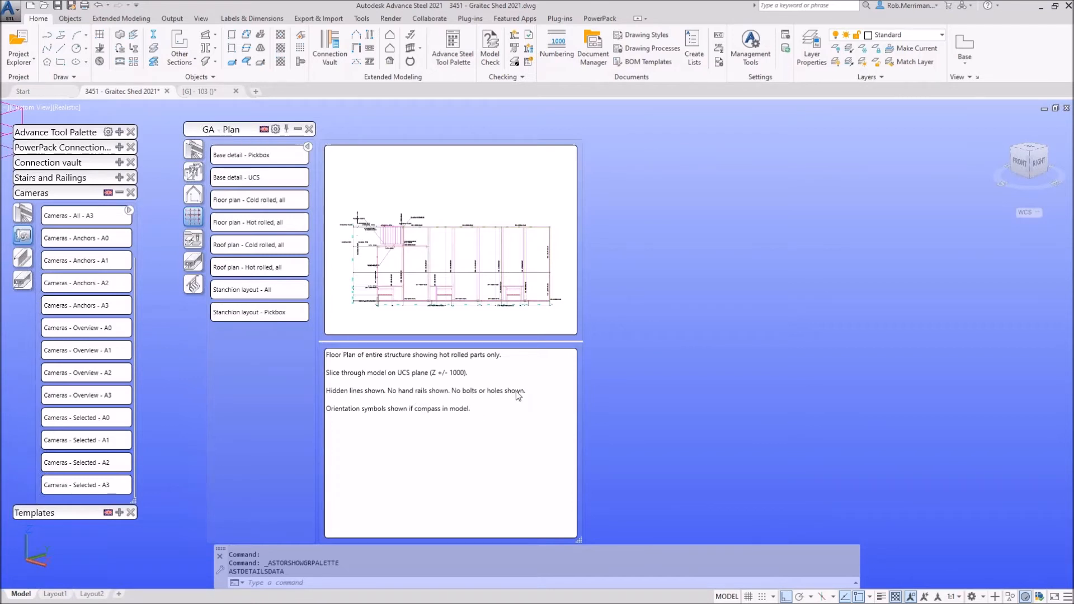
mouse_move(285, 200)
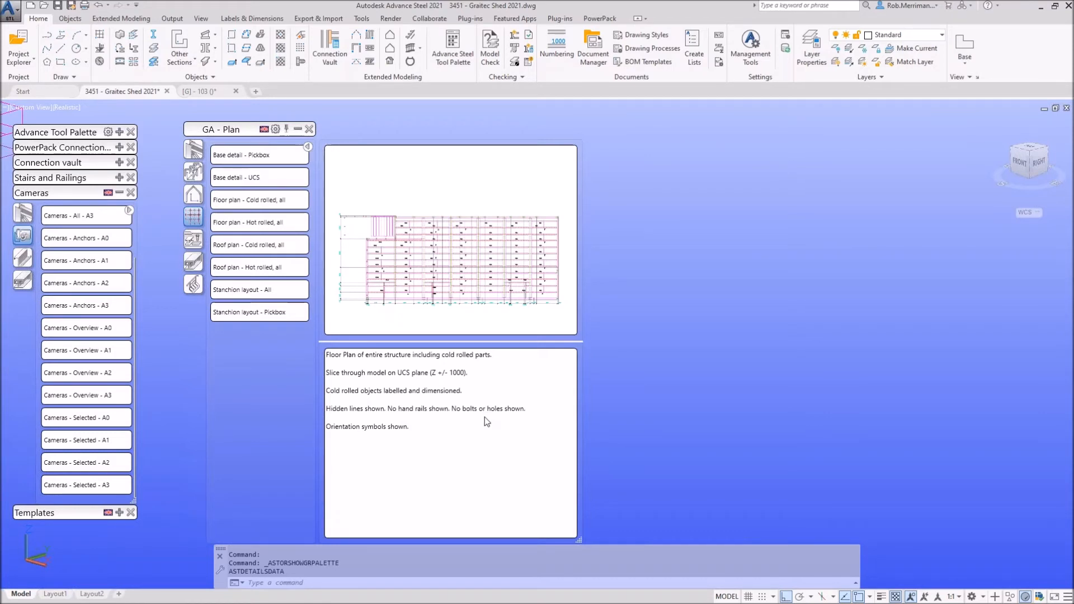
left_click(193, 171)
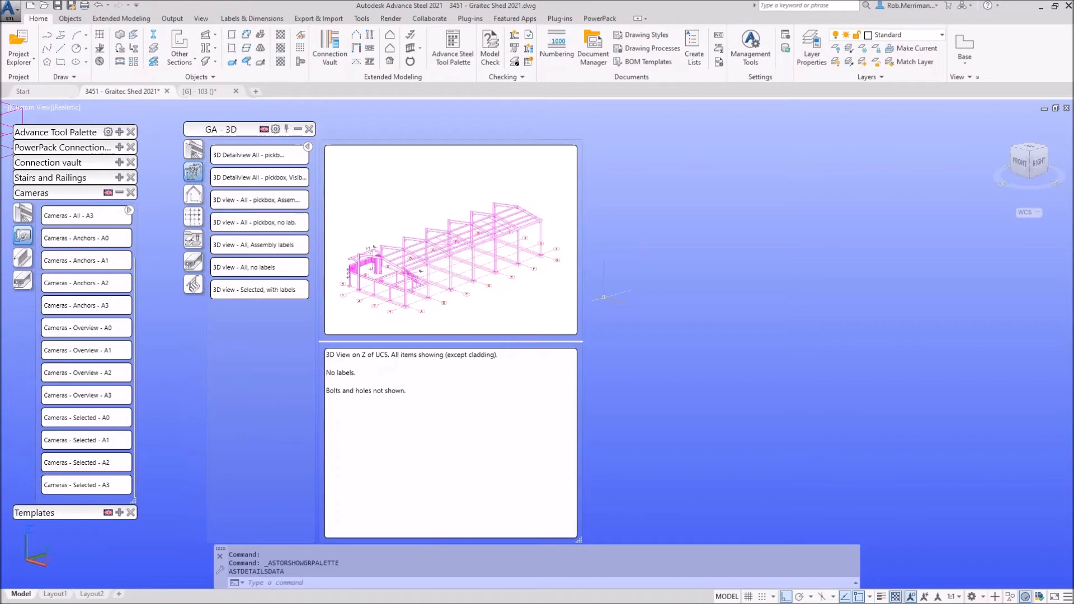
left_click(629, 302)
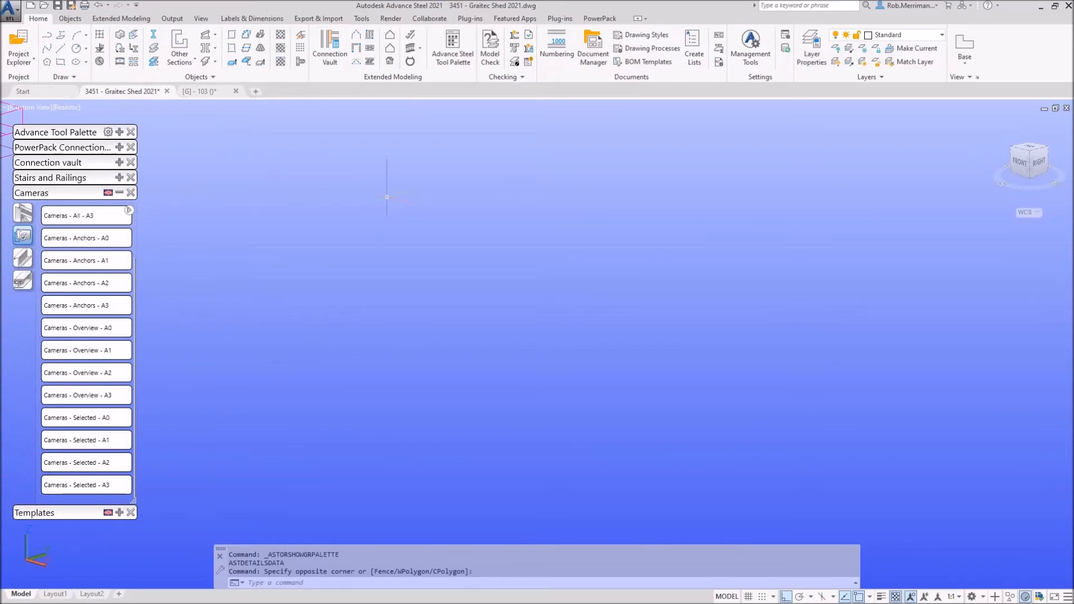
key("Escape")
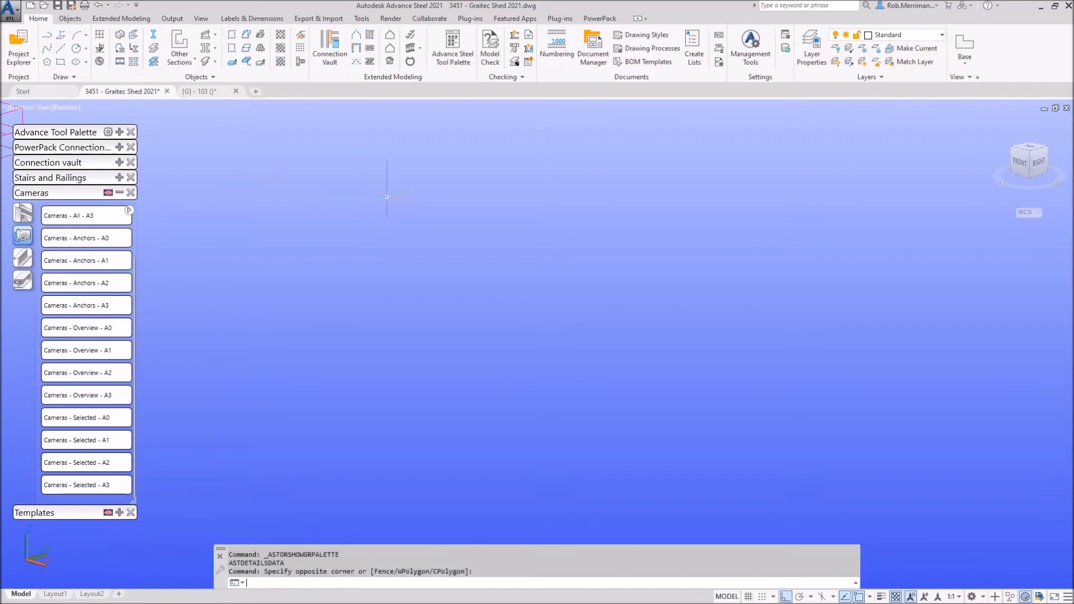
Switch to File Explorer, locate AstorAddIn.mdf in ProgramData\Autodesk\Advance Steel 2021\GBR\User2\Data, and return to the model
key("super+e")
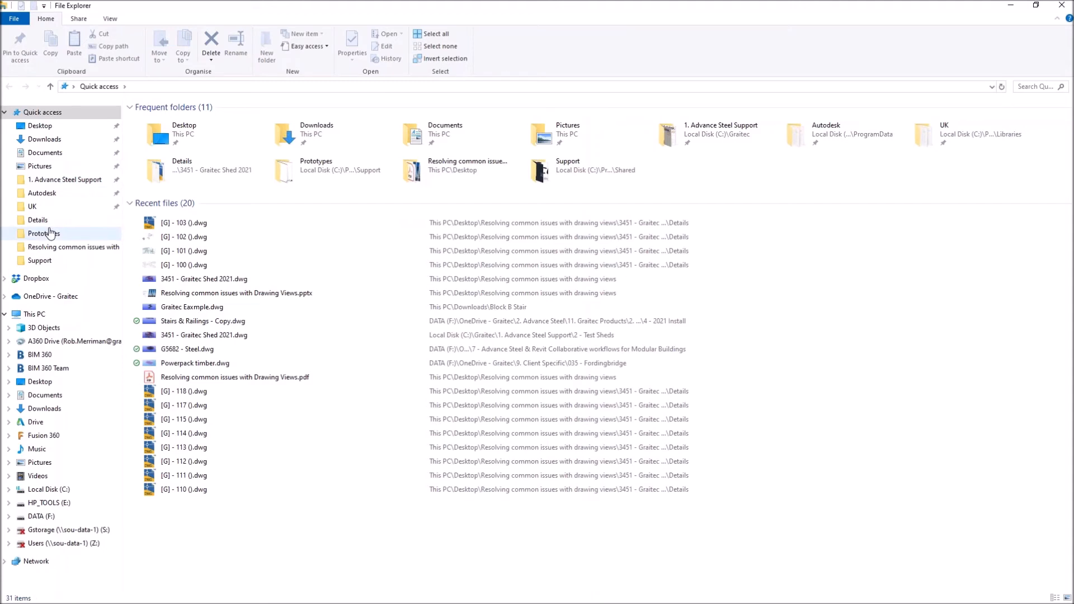
left_click(65, 201)
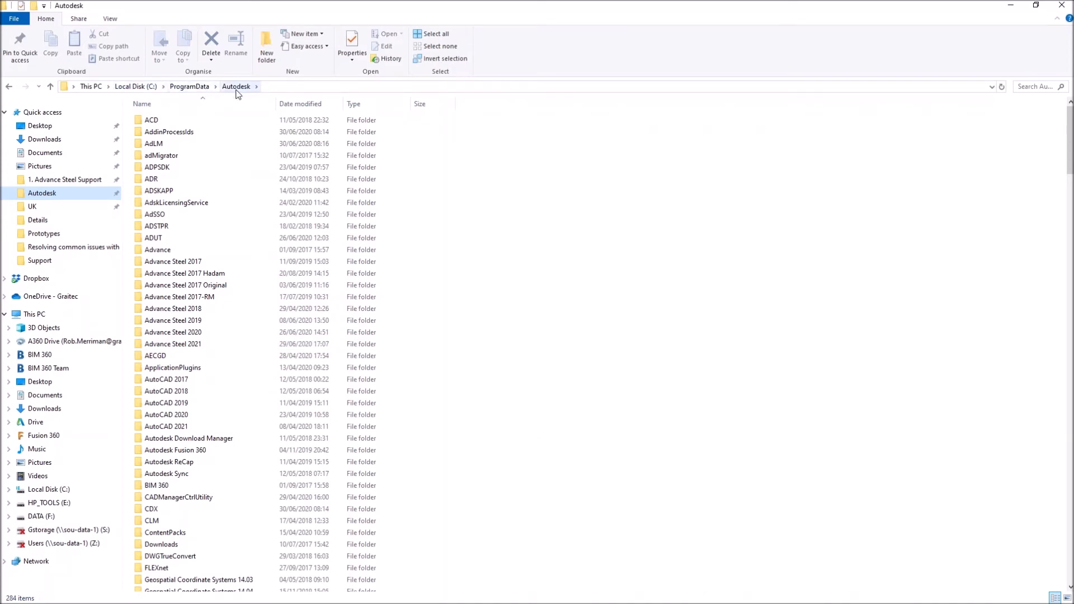
double_click(210, 344)
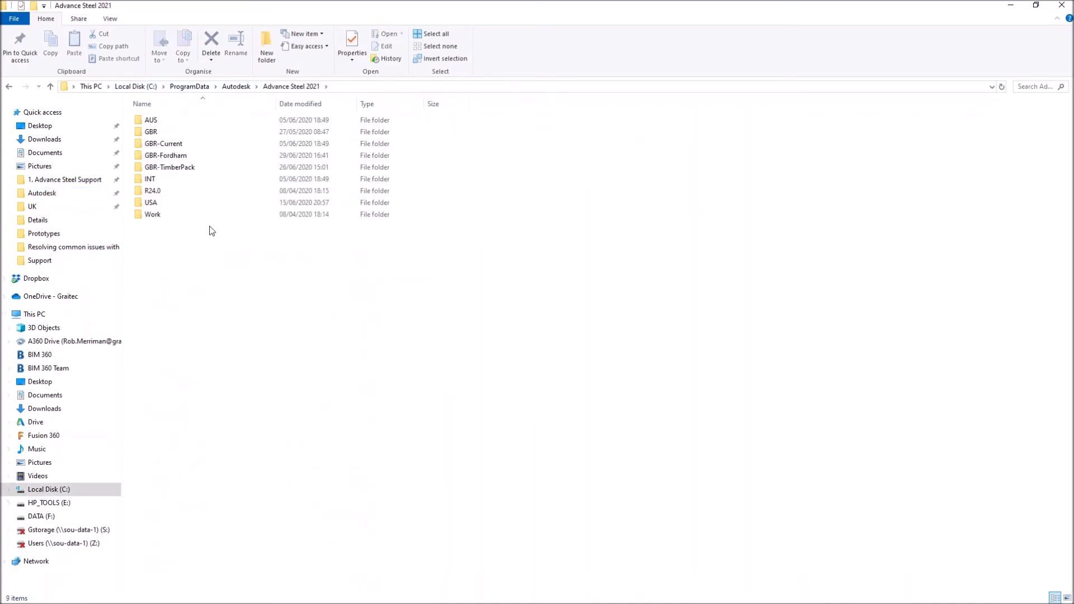
double_click(173, 132)
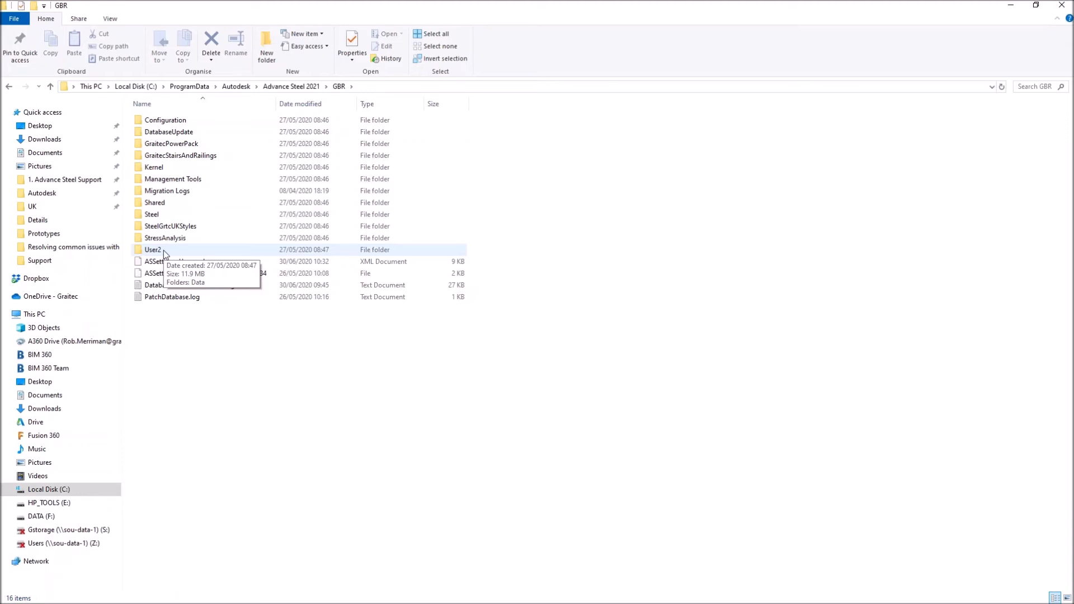
double_click(163, 250)
double_click(170, 120)
left_click(167, 123)
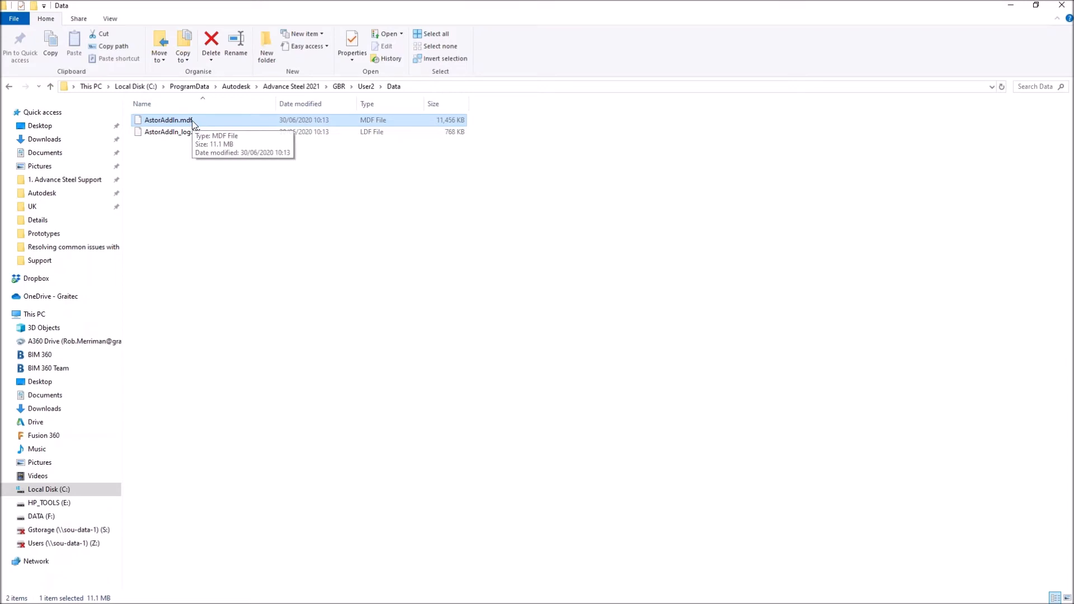
left_click(1010, 7)
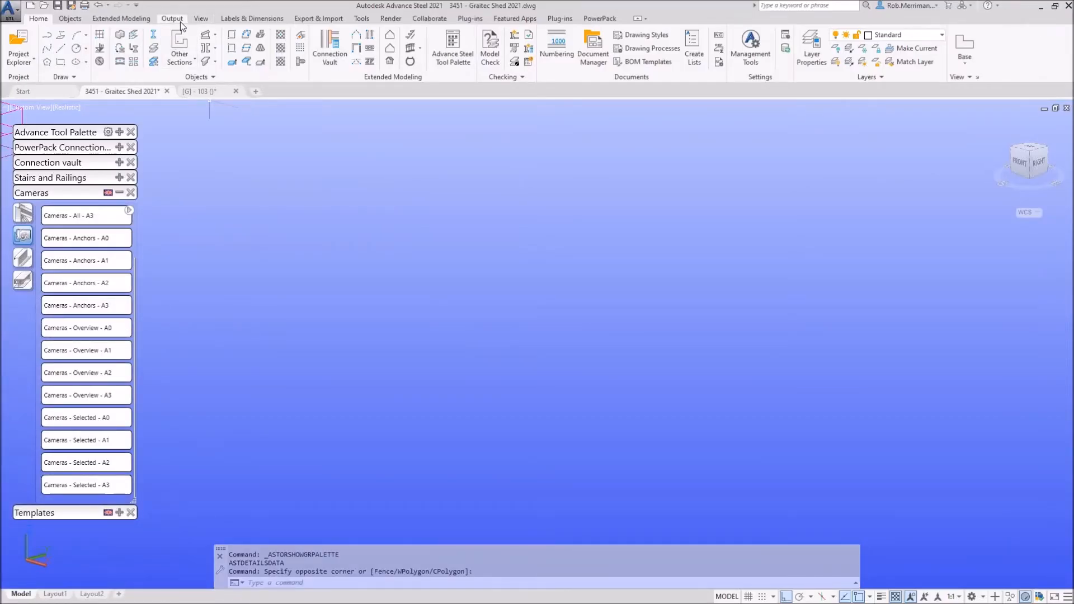
Open the Drawing Style Manager and review the style categories in the User and Advance folders
left_click(171, 19)
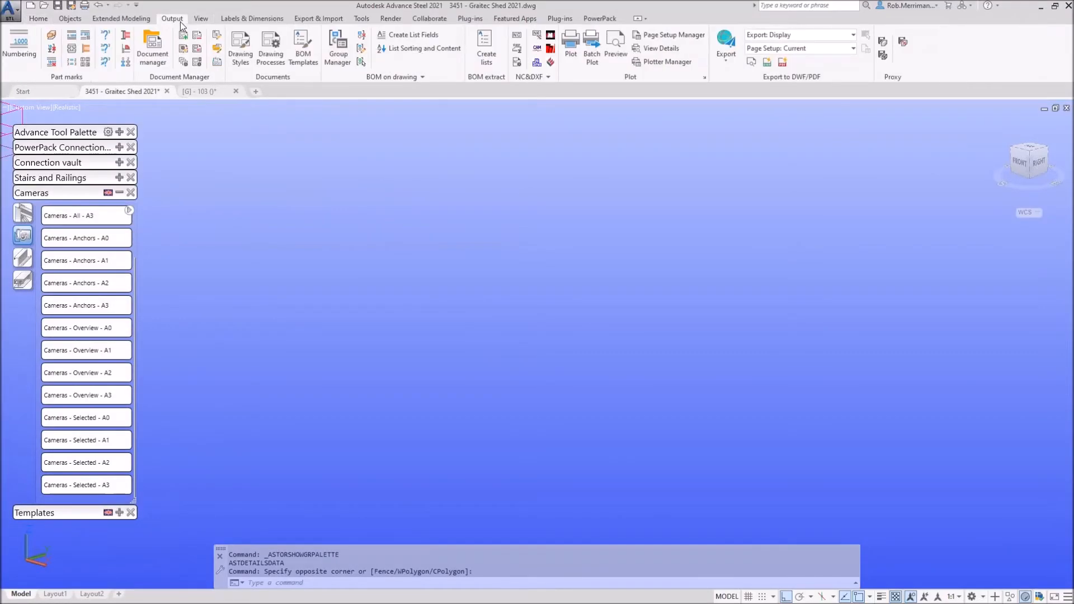
left_click(182, 51)
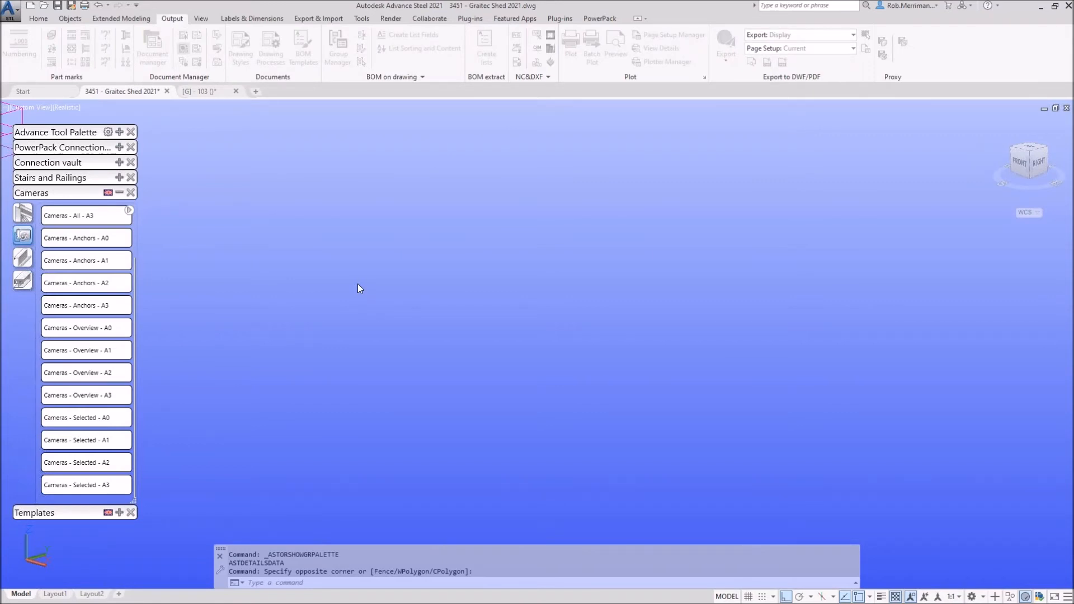
left_click(522, 13)
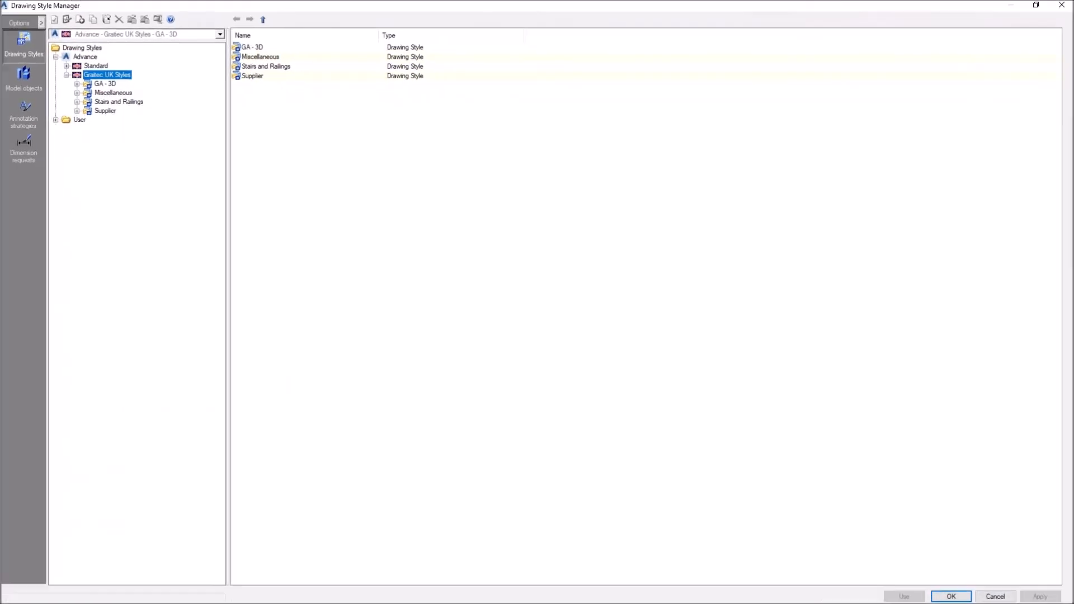
left_click(56, 120)
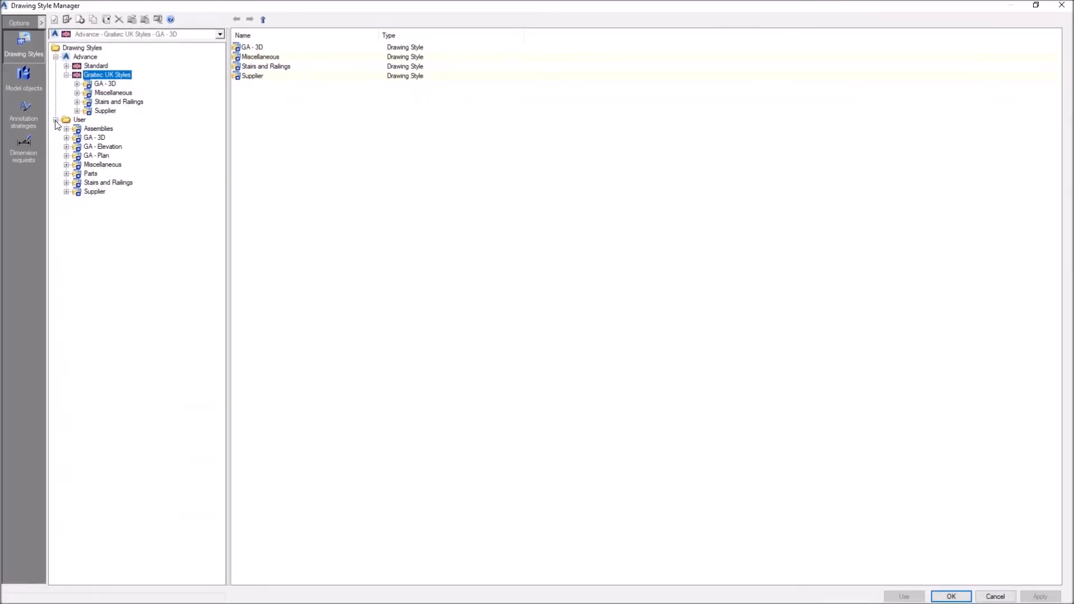
left_click(56, 58)
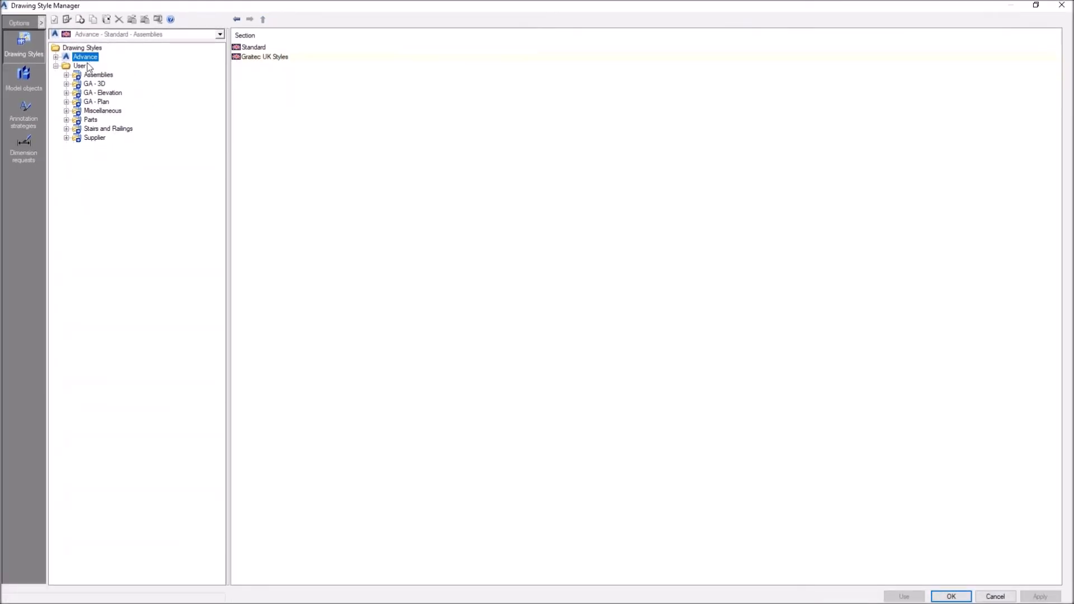
left_click(56, 66)
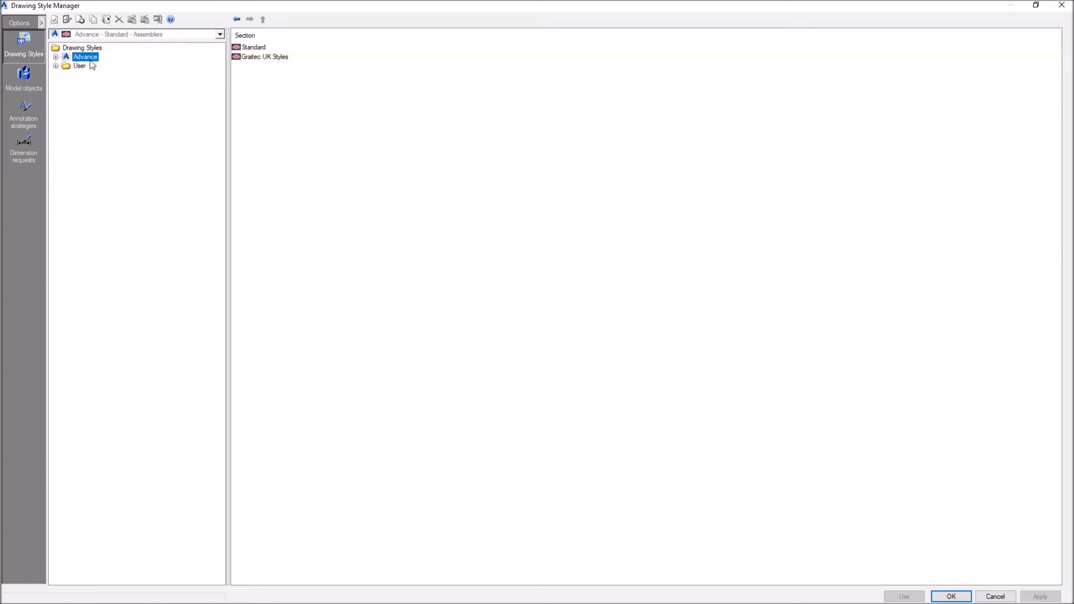
Show the Mp Top, Top 1:10 CX view definition of the standard Advance assembly style Beam - front,top 1:10 CX
left_click(56, 57)
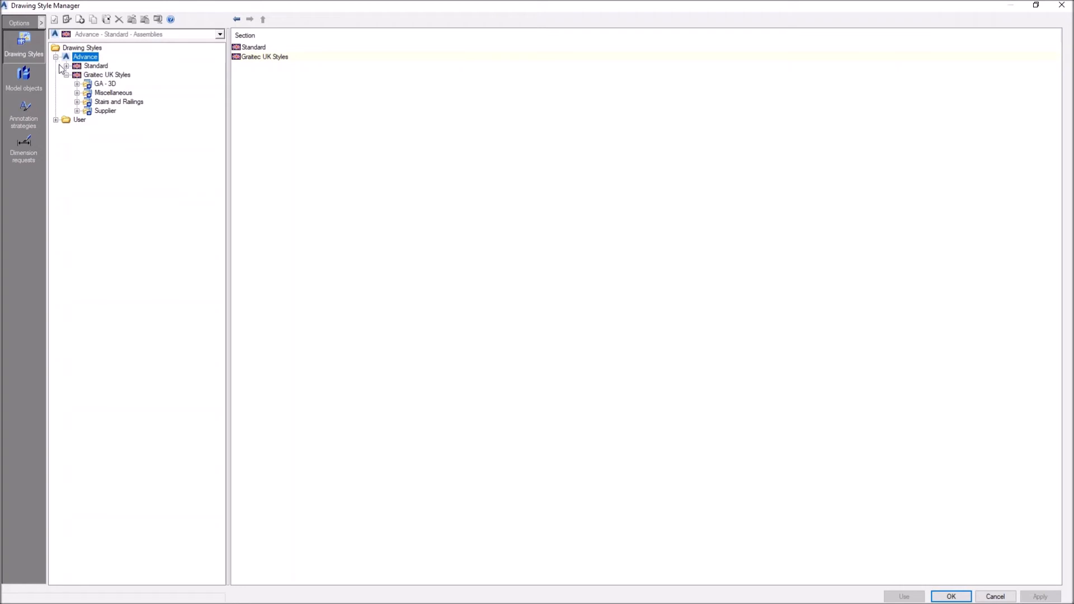
left_click(66, 66)
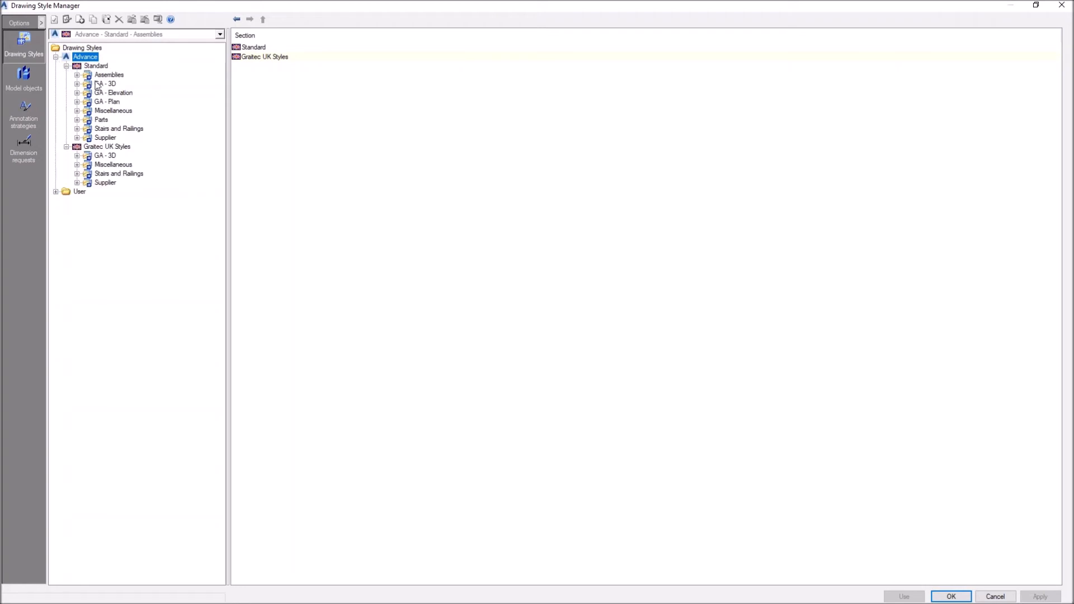
left_click(76, 75)
left_click(137, 110)
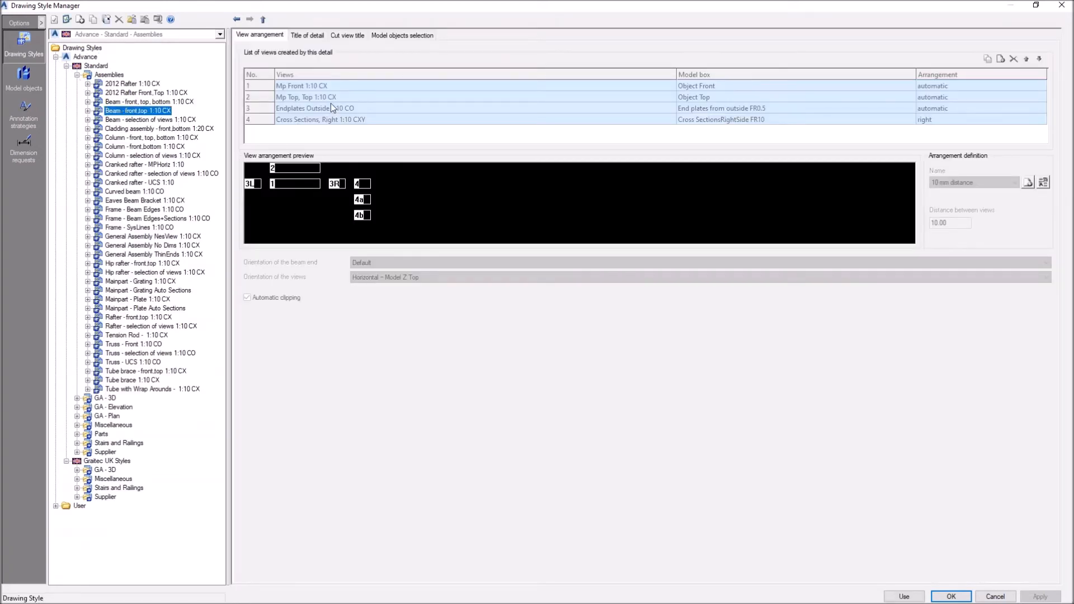
left_click(87, 111)
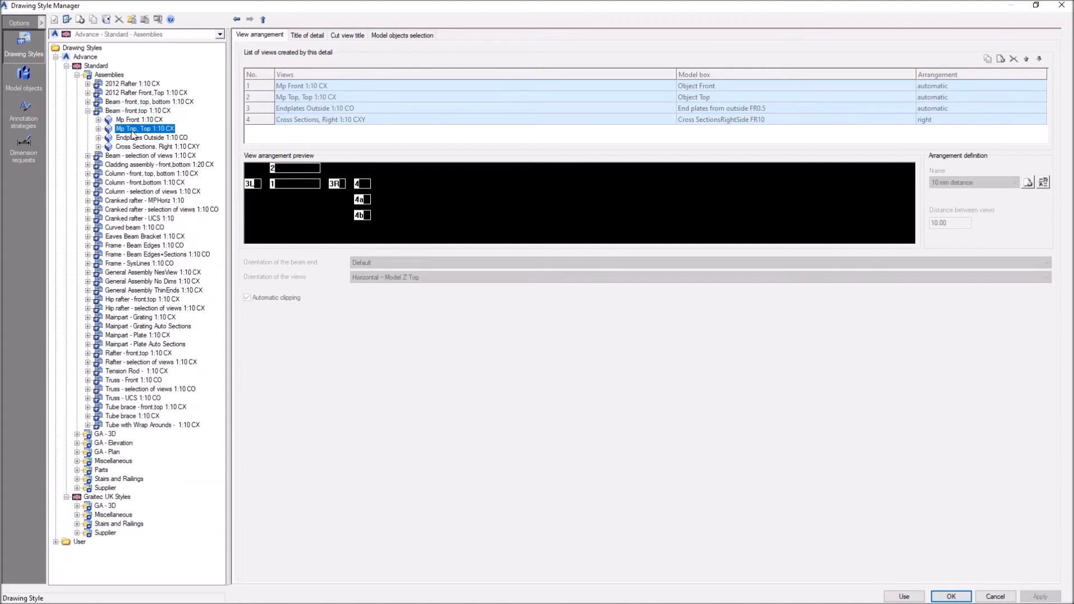
left_click(145, 129)
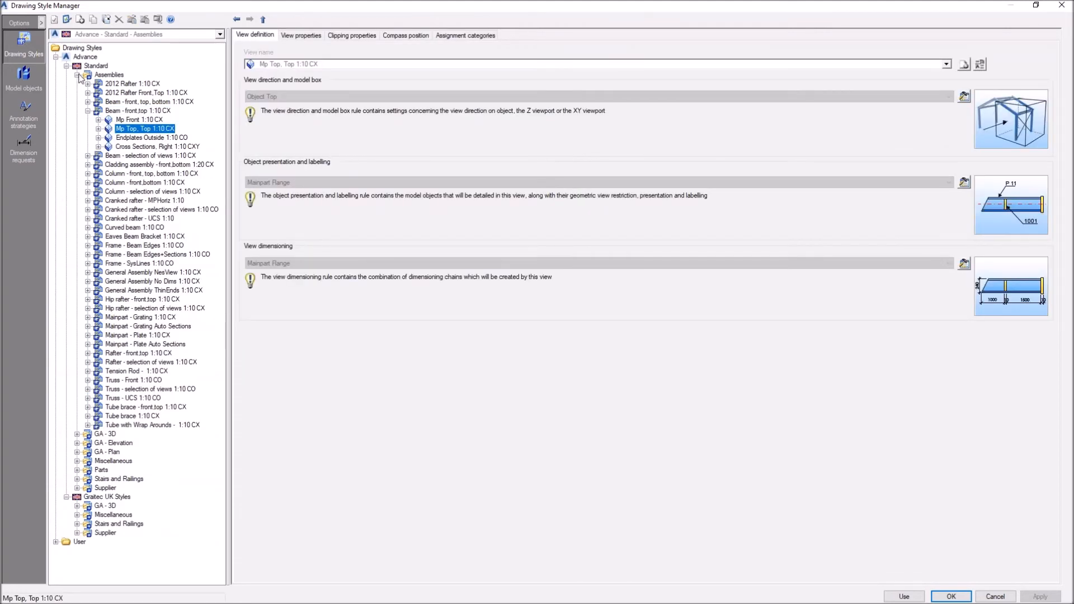
Show the Floor Plan - HR - All 1:50 CO view definition of the user GA - Plan style Floor plan - Hot rolled, all
left_click(78, 75)
left_click(56, 57)
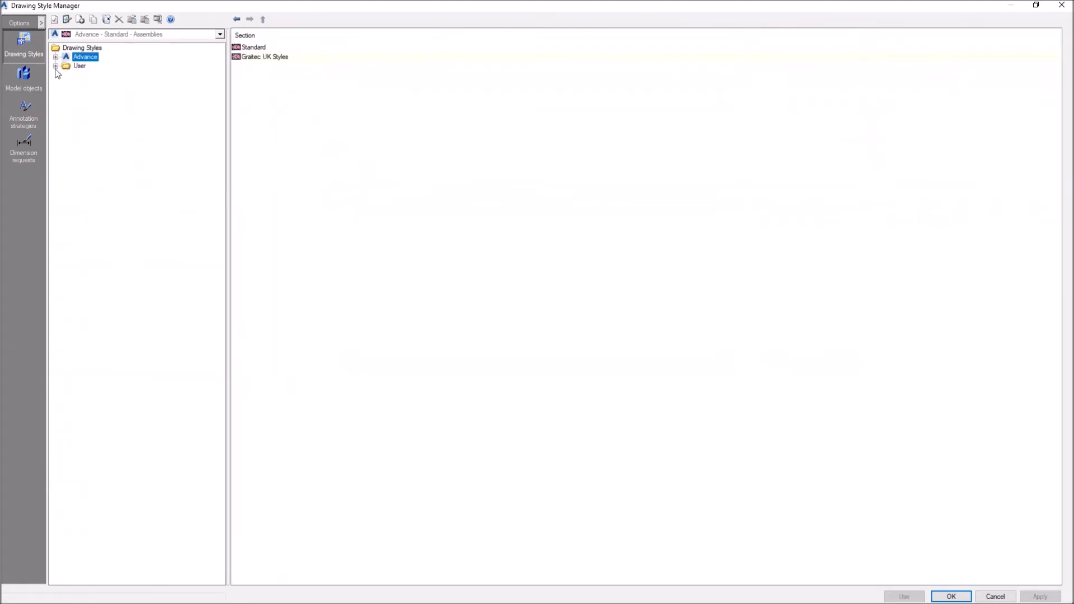
left_click(56, 66)
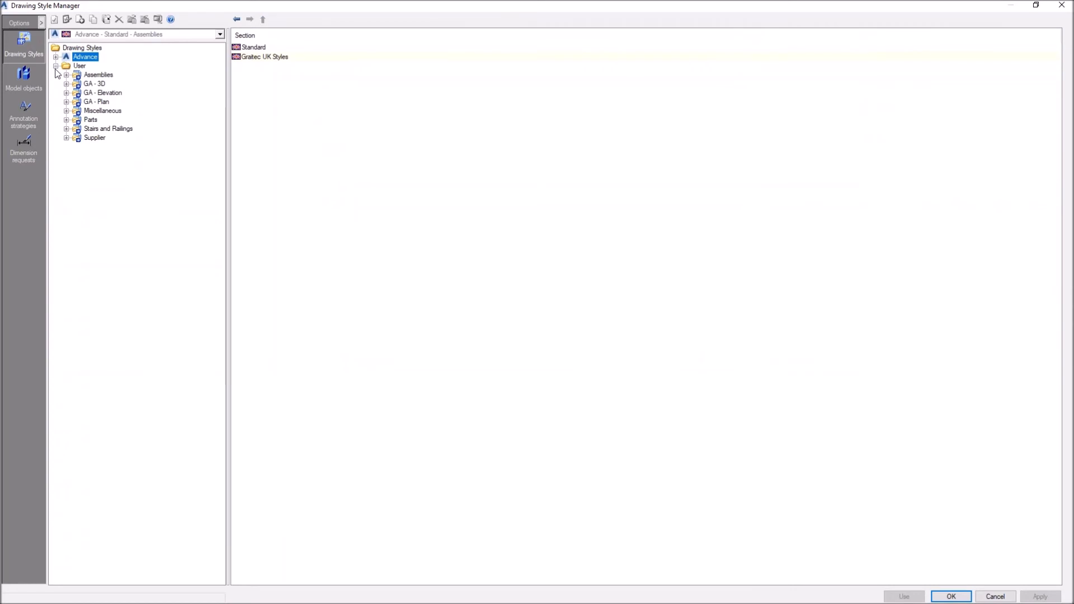
left_click(67, 102)
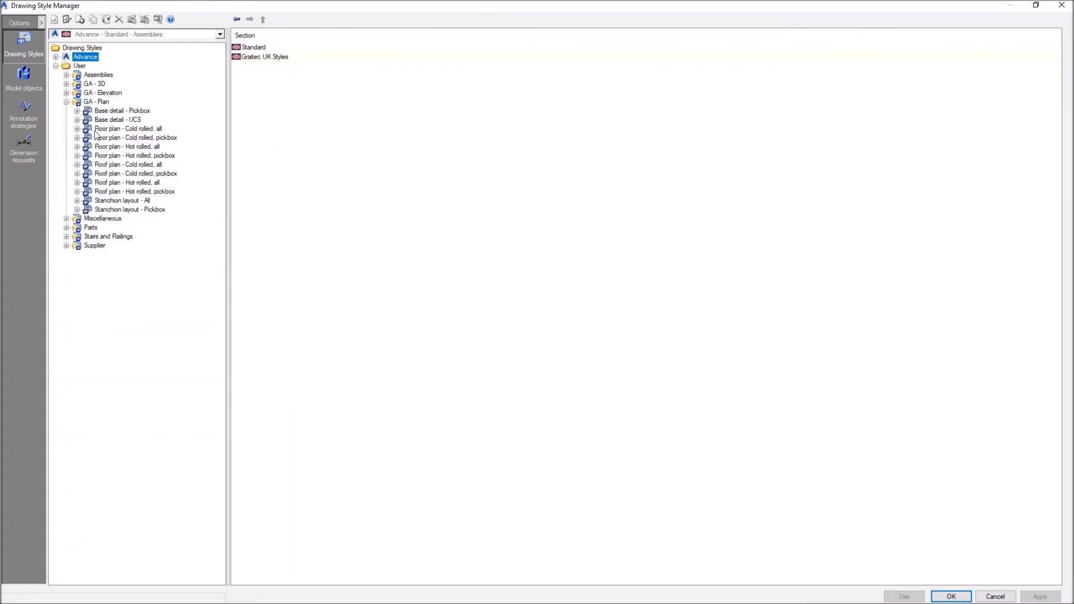
left_click(130, 150)
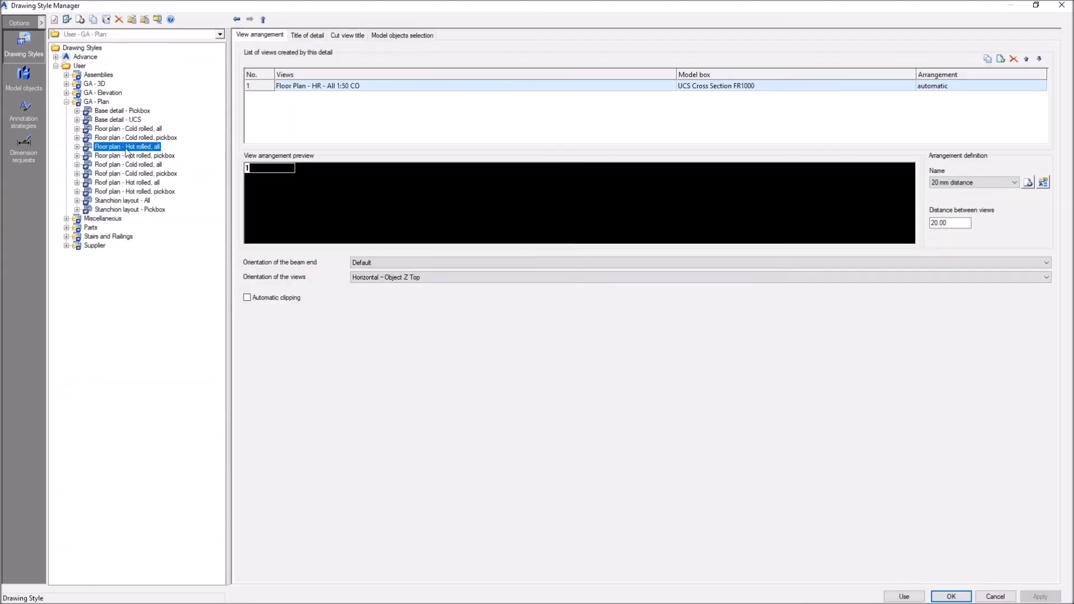
left_click(77, 146)
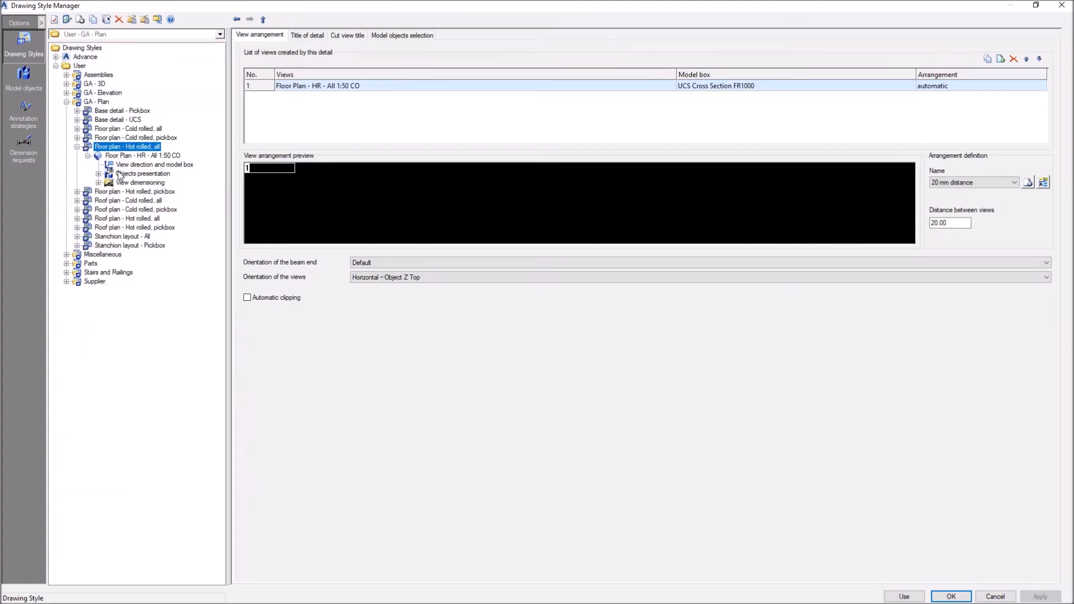
left_click(146, 158)
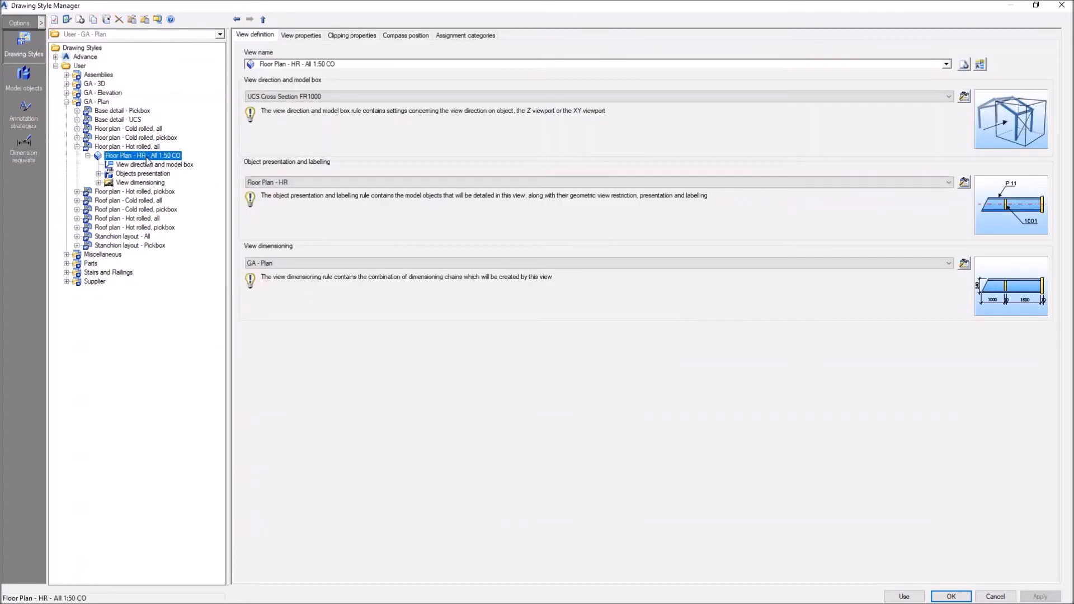
Review the objects presentation rules of the Floor plan - Hot rolled, all style and close the Drawing Style Manager
left_click(138, 175)
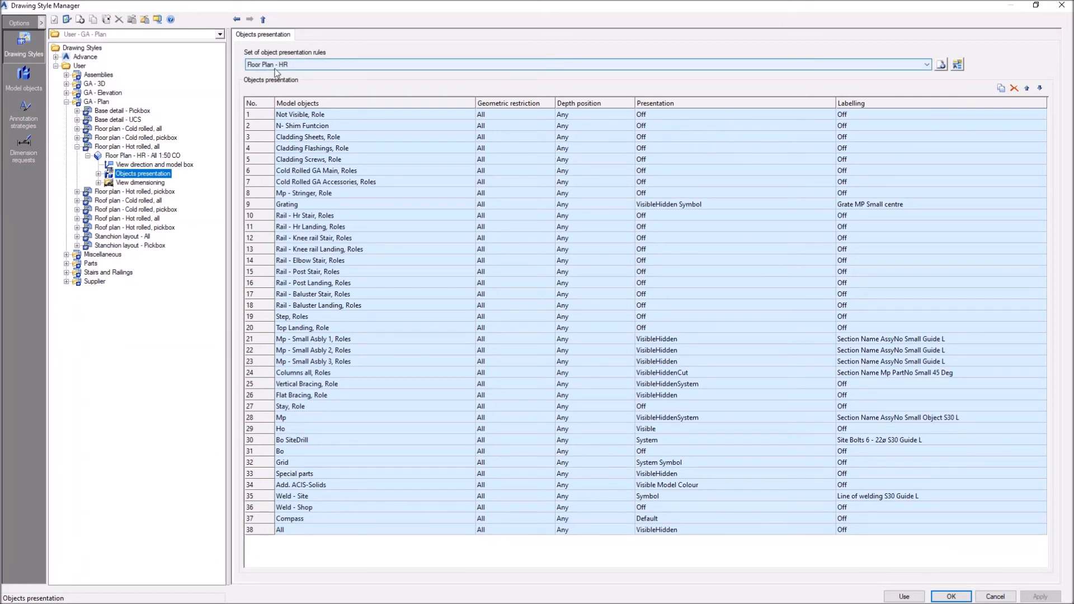
left_click(77, 146)
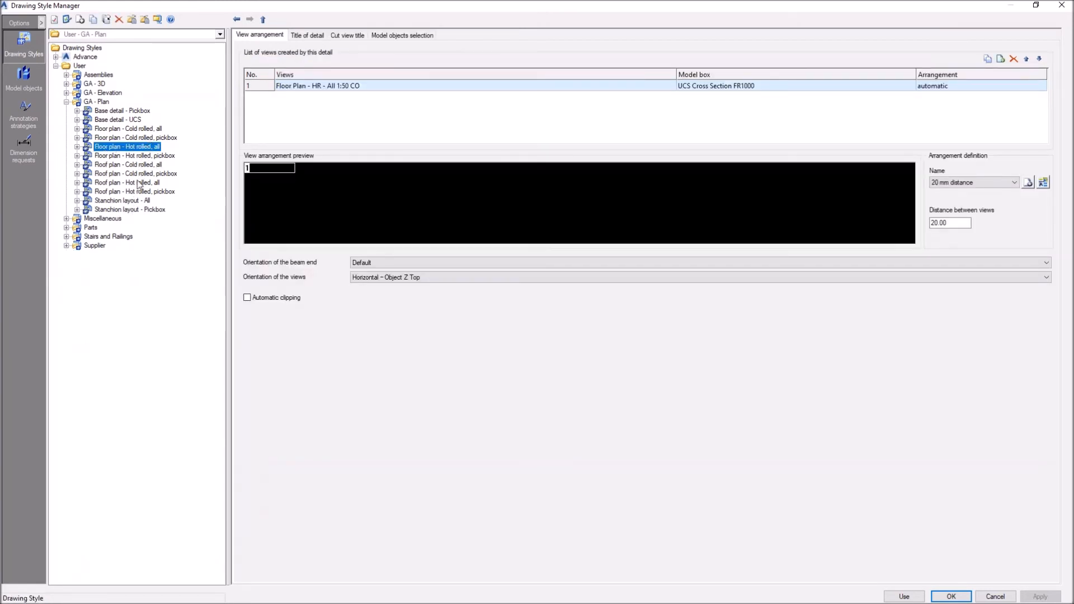
left_click(77, 147)
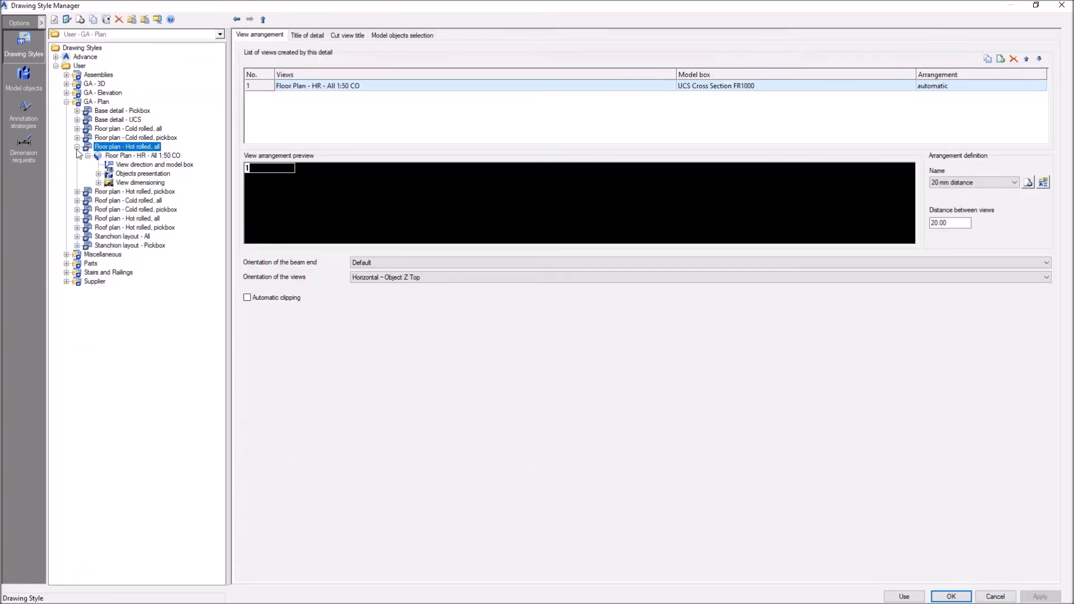
left_click(137, 174)
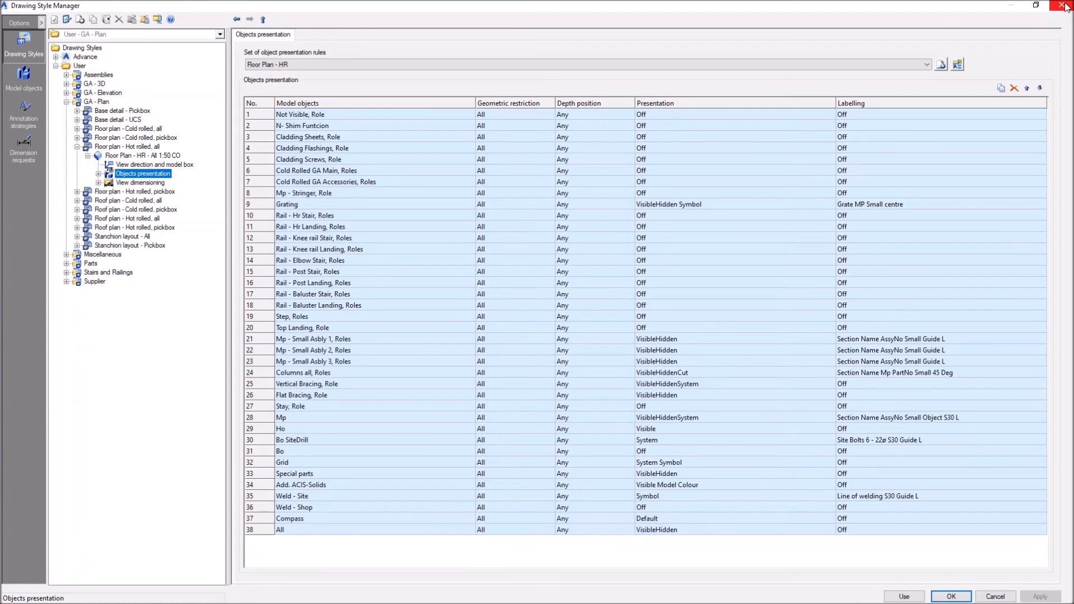
left_click(1066, 7)
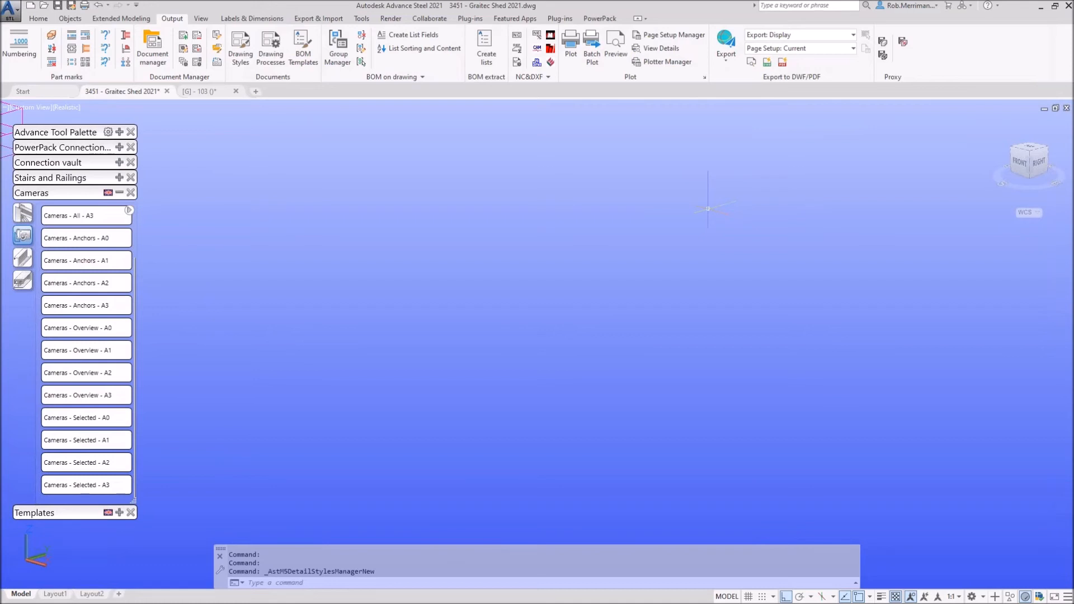
Bring the whole shed model into view, check the GA - 3D drawing style previews and descriptions, and close that palette
scroll(706, 308, "down", 6)
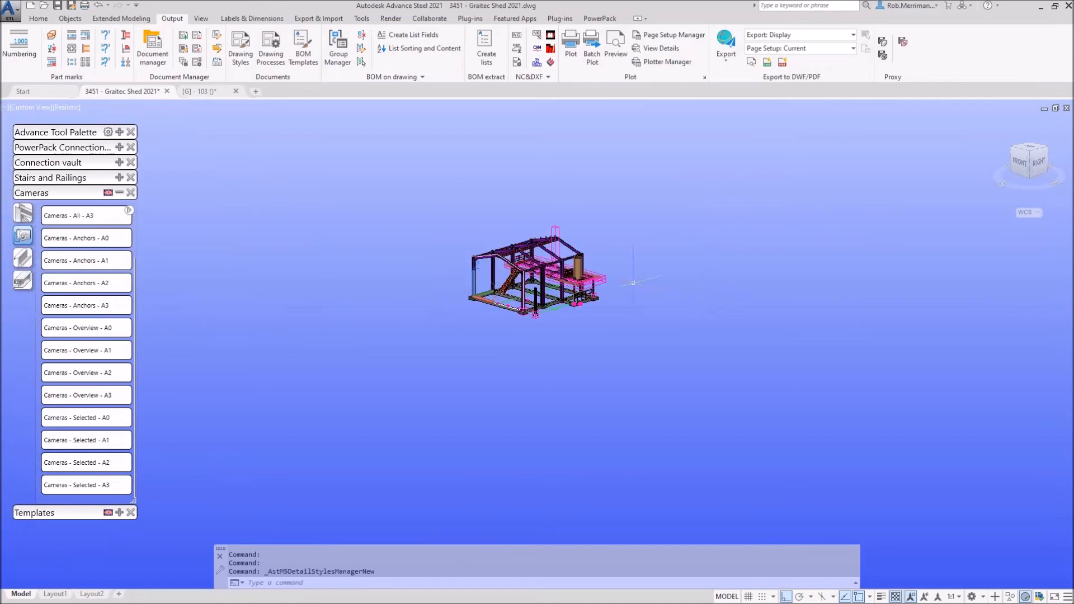
scroll(511, 263, "up", 1)
scroll(514, 305, "up", 5)
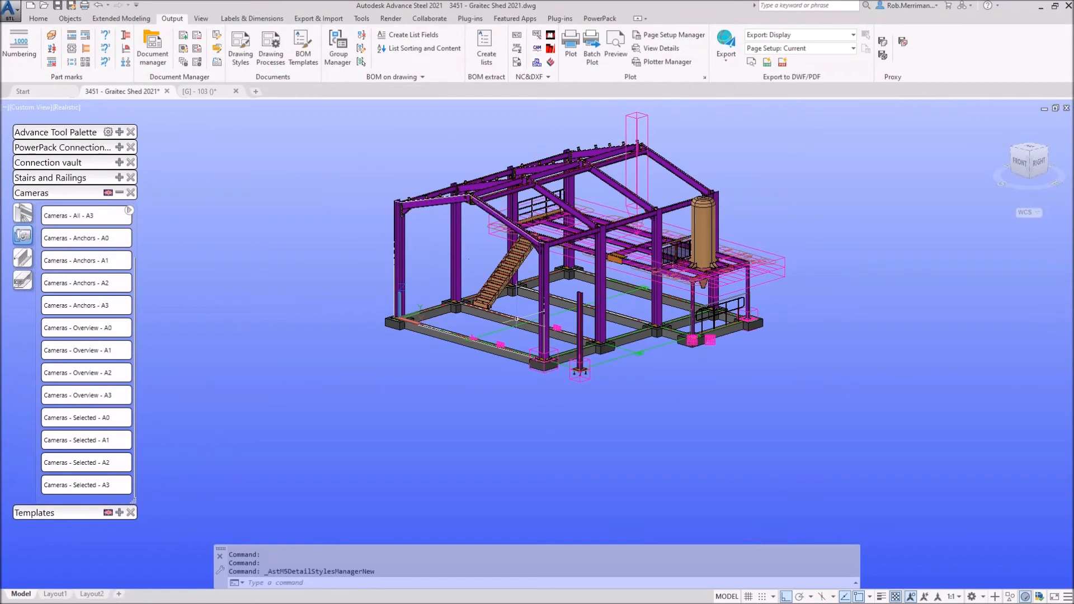
left_click(241, 56)
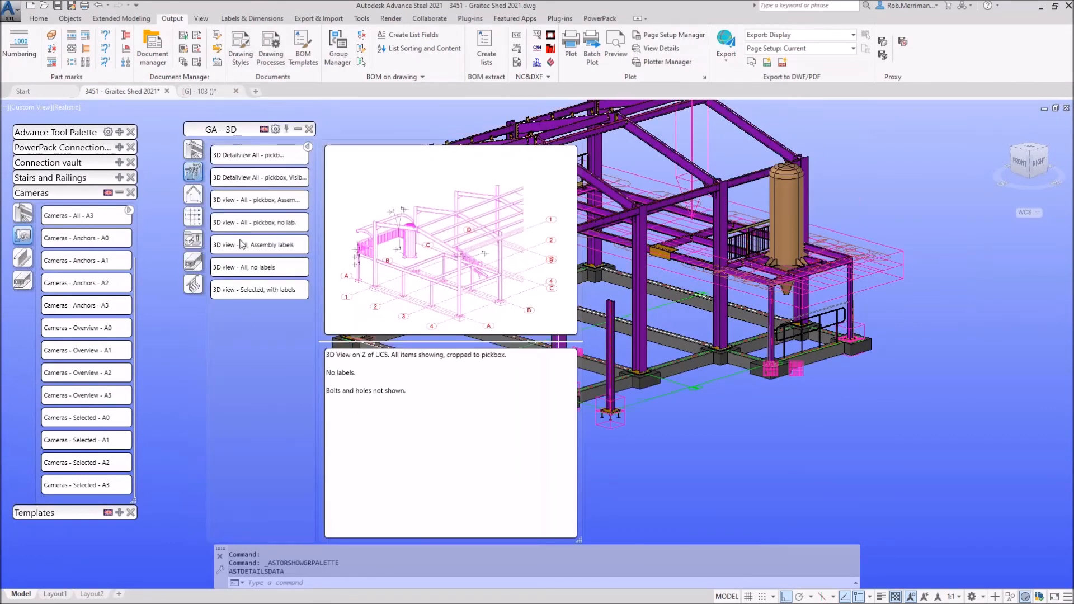
left_click(310, 129)
Collapse the Cameras drawing processes, look into the Advance and PowerPack tool palettes, and expand the Connection vault
left_click(120, 193)
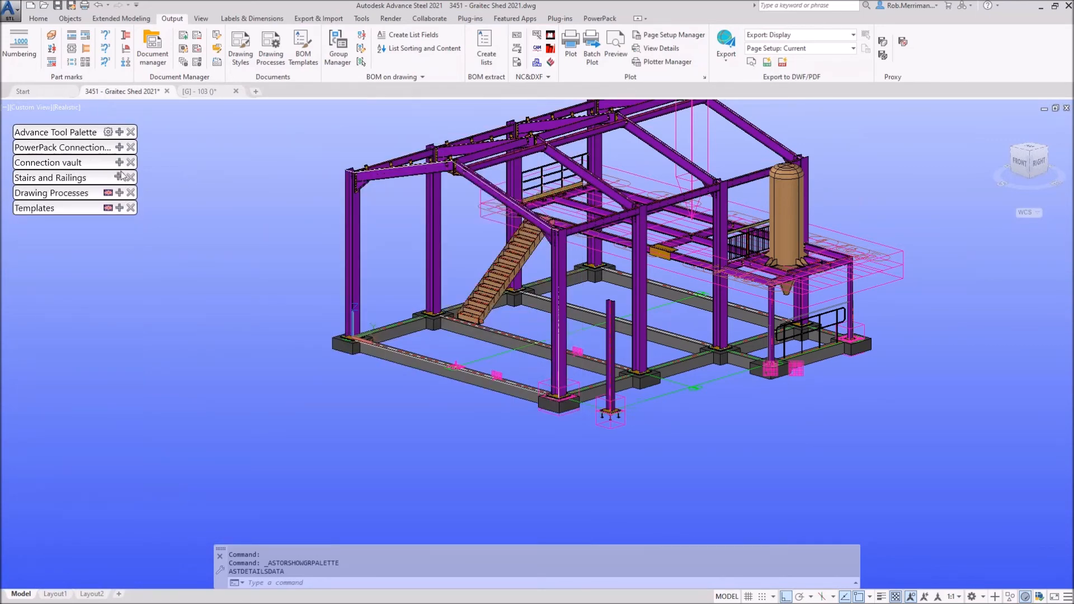
left_click(119, 132)
left_click(117, 133)
left_click(119, 147)
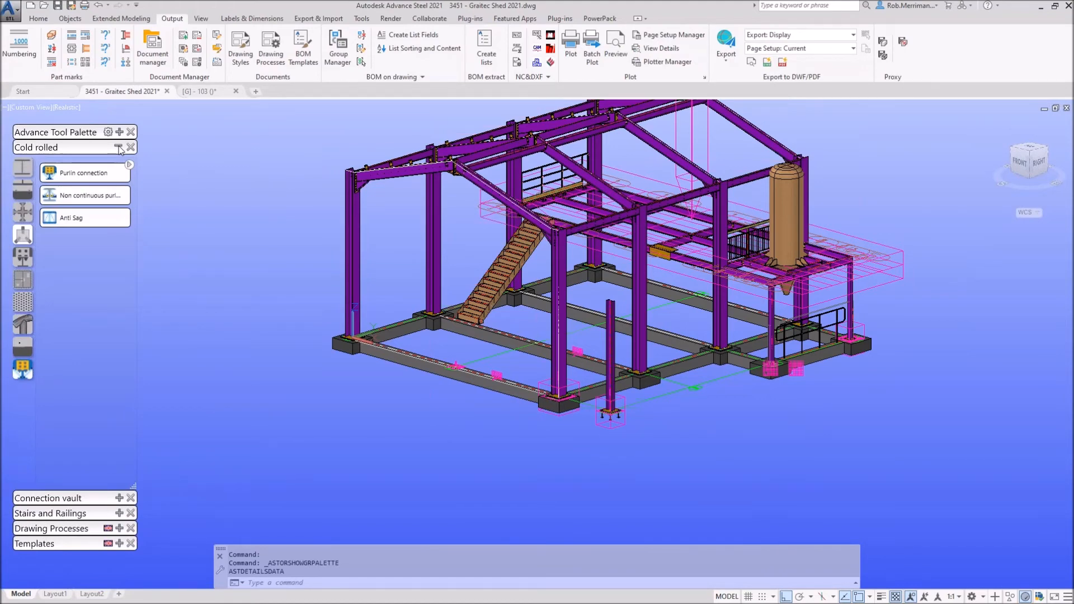
left_click(119, 149)
left_click(118, 163)
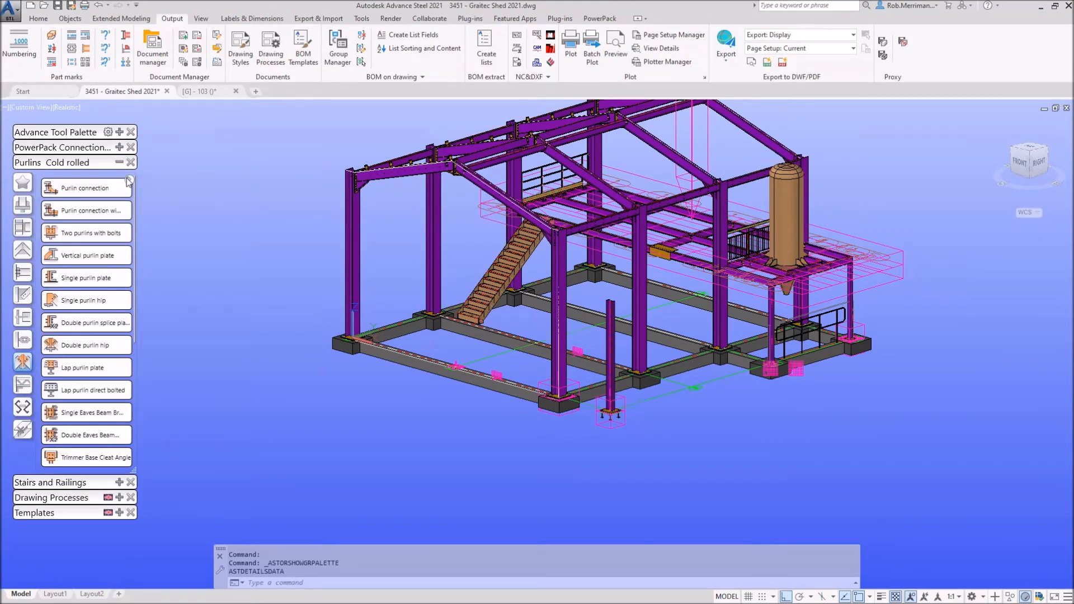
Read the Plates at beam and Platform beams connection descriptions with the preview pane enlarged, and collapse the Connection vault
left_click(22, 204)
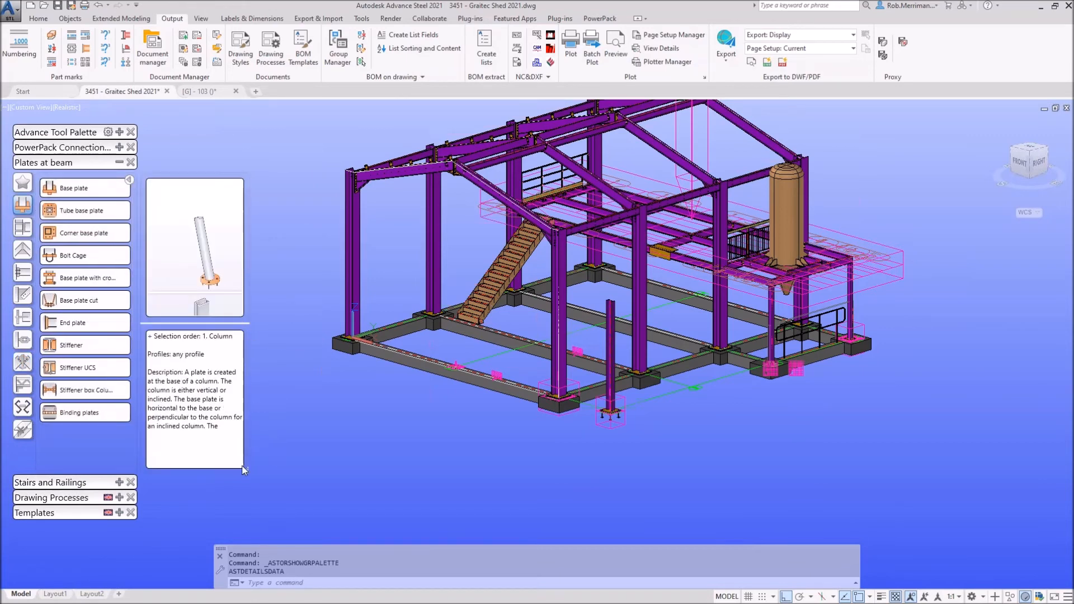
left_click_drag(245, 471, 337, 498)
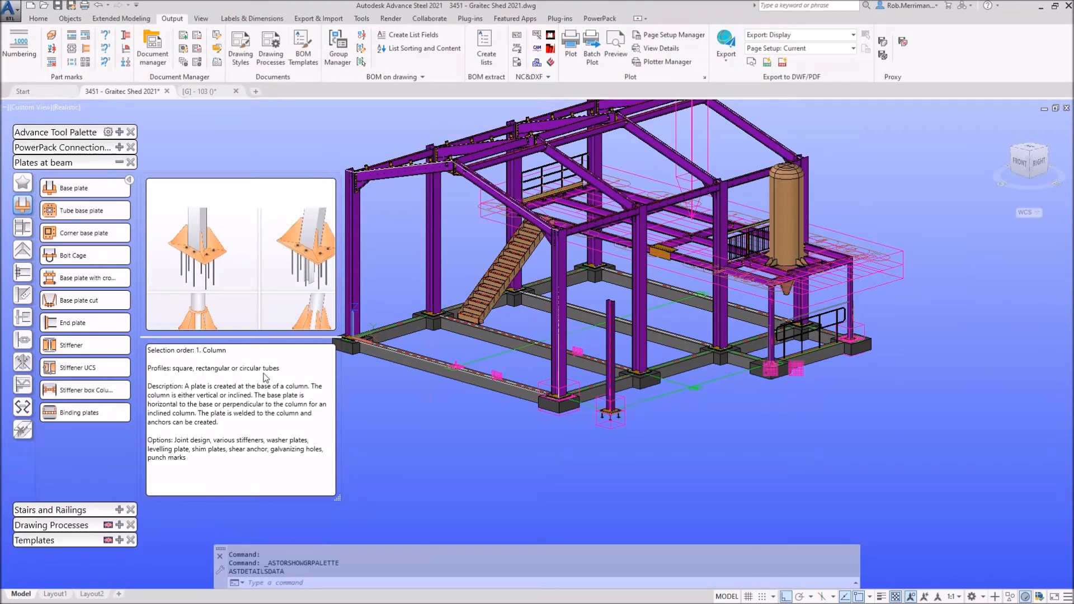
left_click(25, 278)
mouse_move(99, 264)
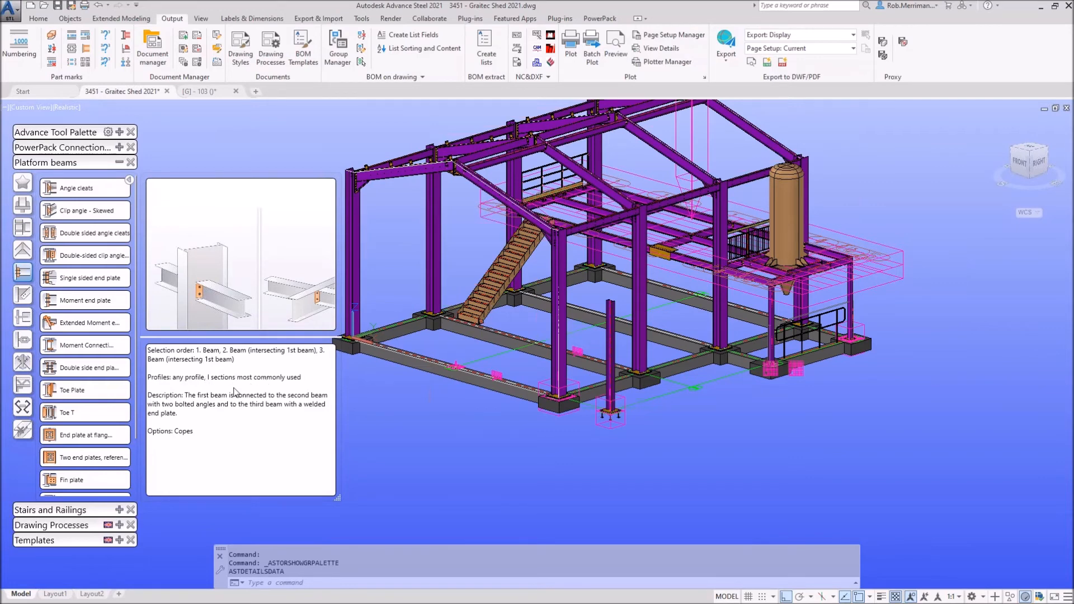
left_click(119, 162)
Look through the Cameras, Cold Rolled and Parts categories of the drawing processes palette and collapse it
left_click(119, 192)
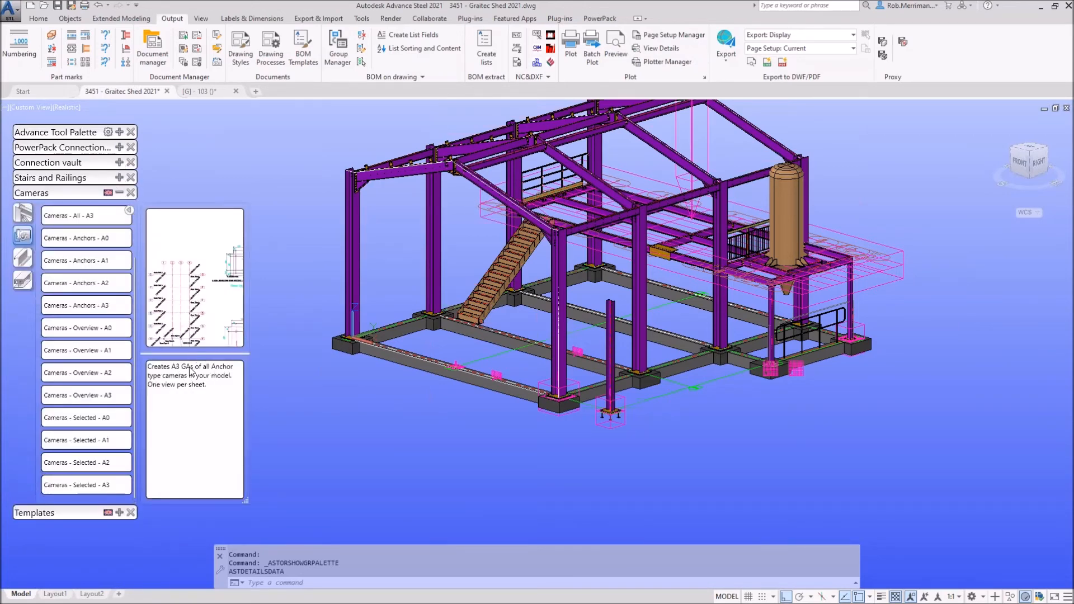
left_click(27, 263)
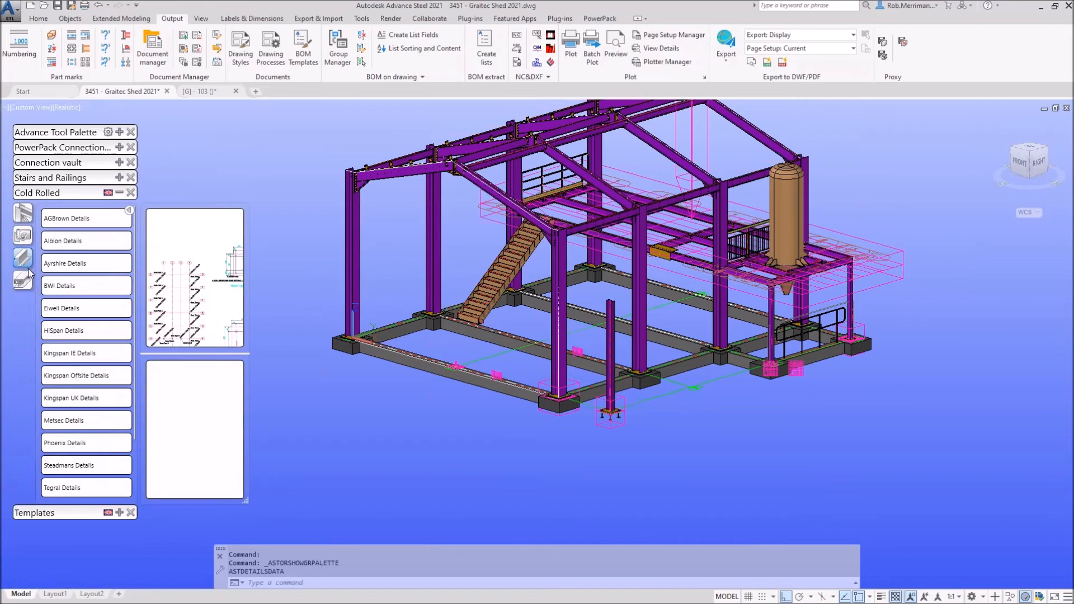
left_click(26, 279)
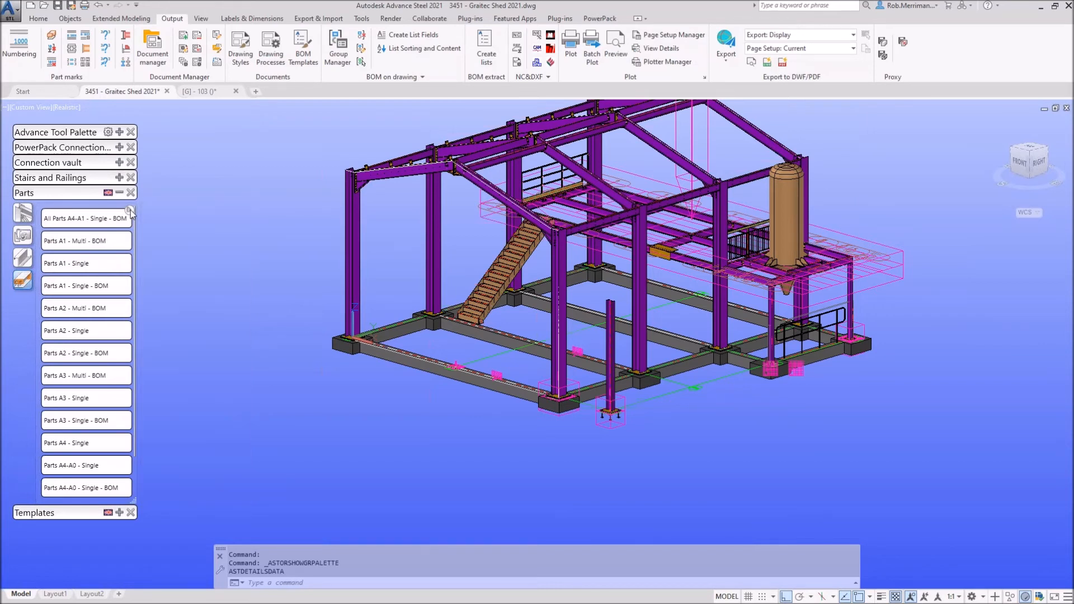
left_click(119, 193)
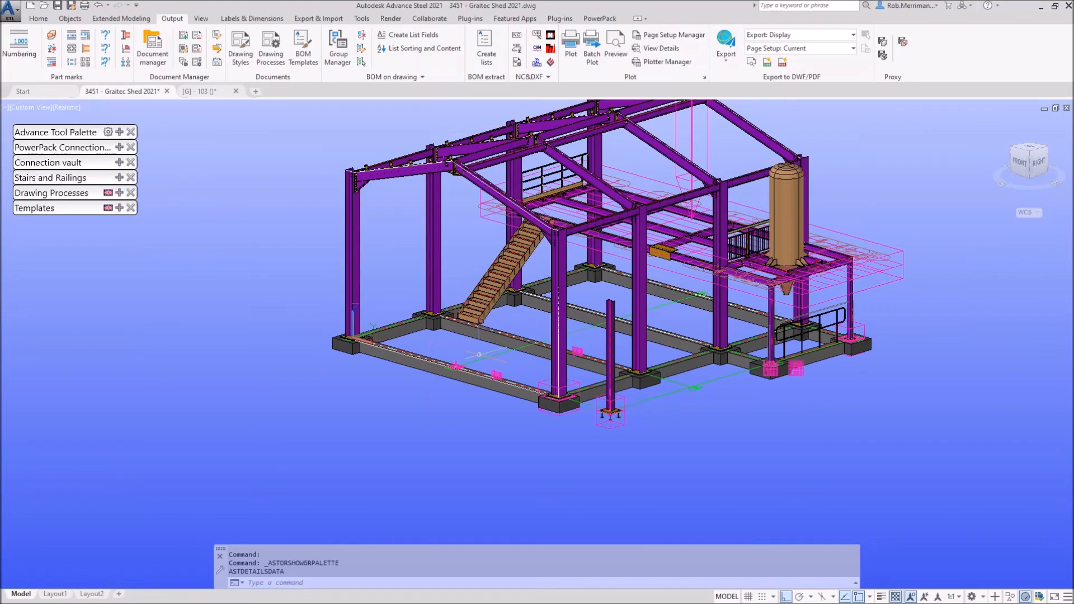
Open the Overall Plan camera's properties, set its type to Anchor plan and change its description to Foundation Layout
scroll(479, 356, "up", 4)
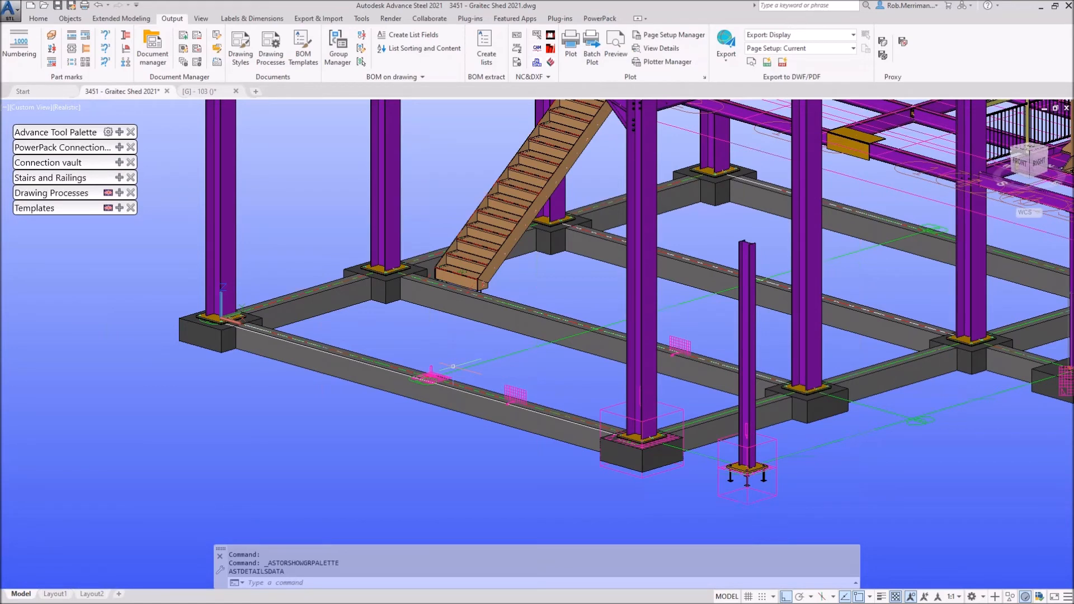
double_click(431, 373)
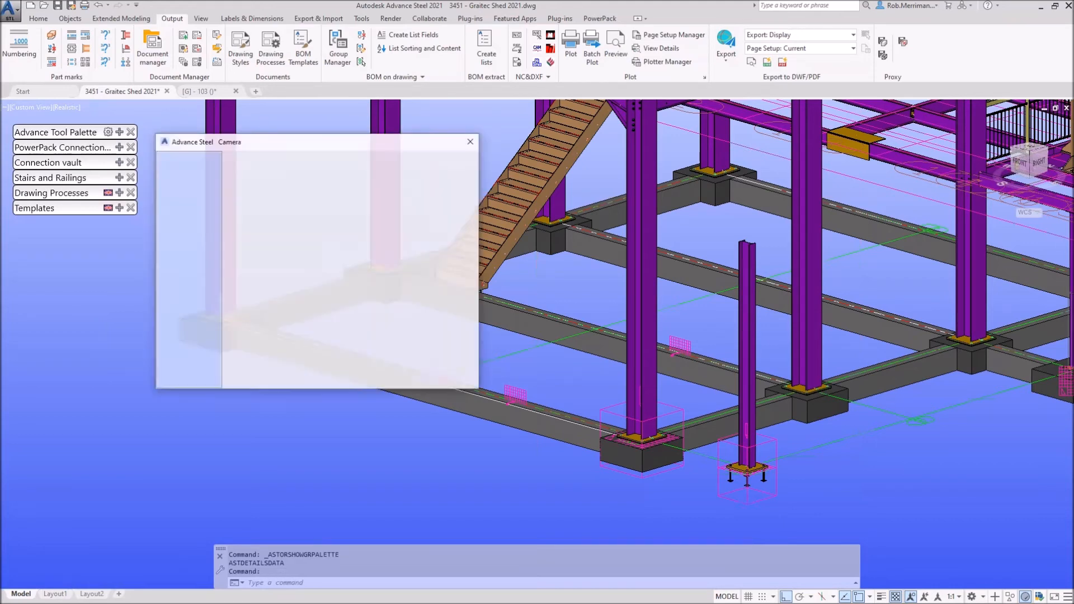
left_click_drag(430, 152, 824, 171)
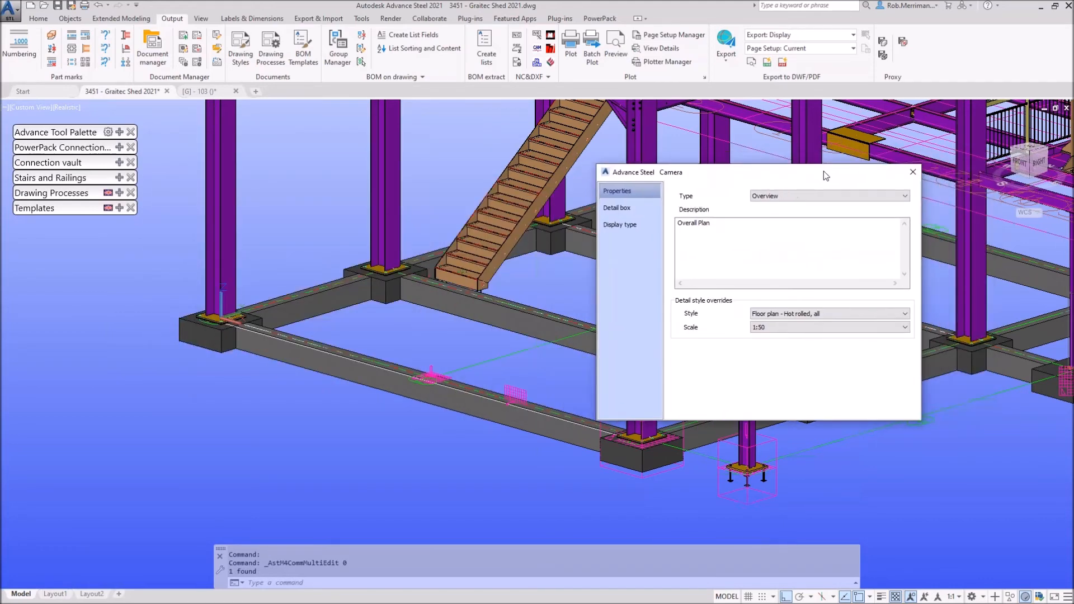
left_click(789, 314)
scroll(854, 457, "down", 6)
scroll(854, 458, "down", 8)
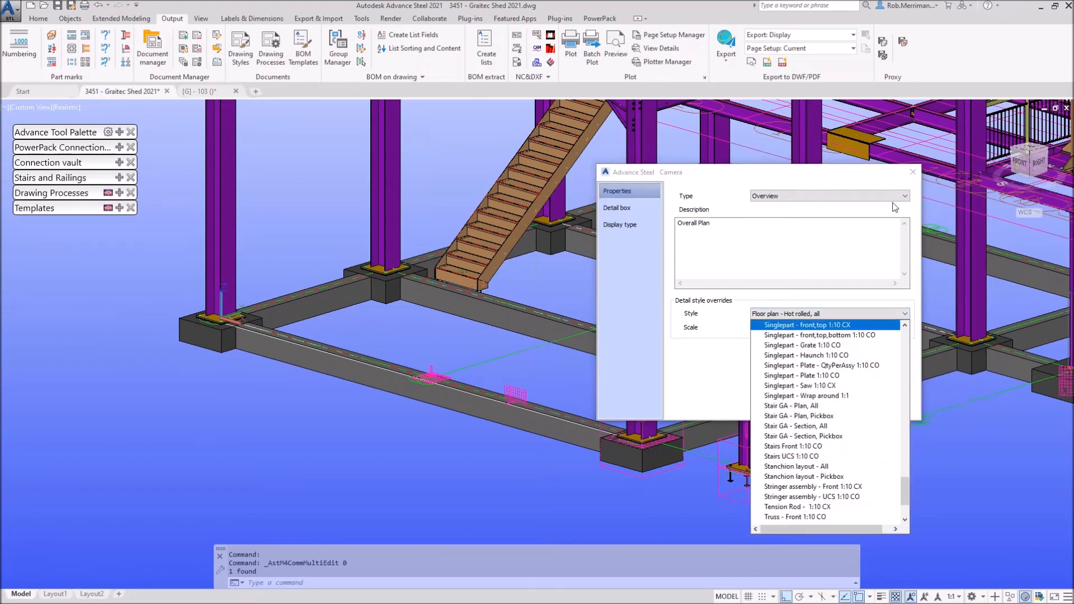
left_click(798, 197)
left_click(796, 214)
left_click_drag(727, 231, 638, 219)
type("Fou")
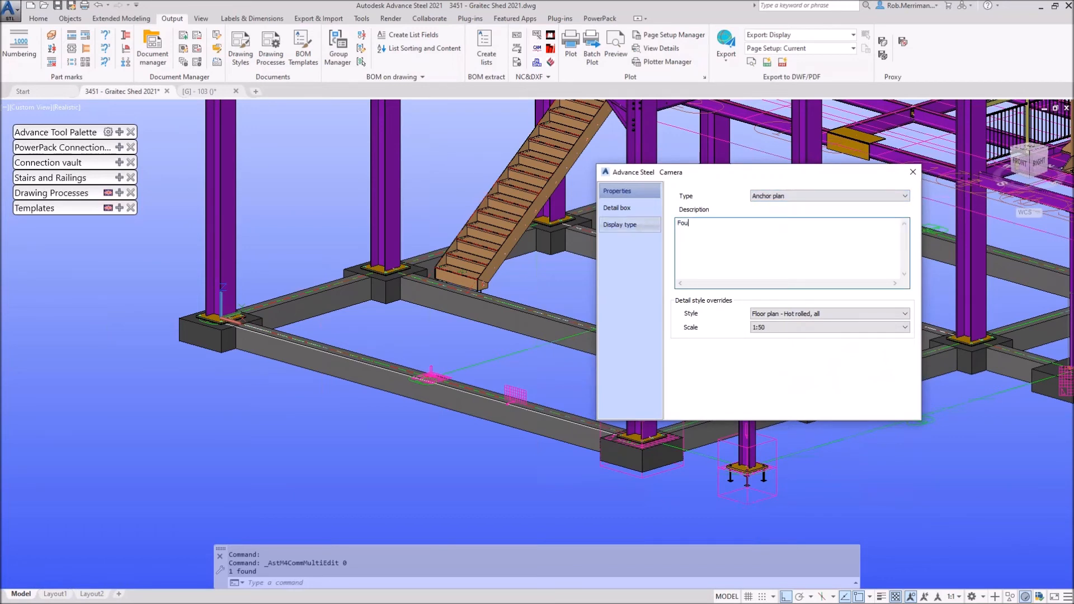
type("ndation Layout")
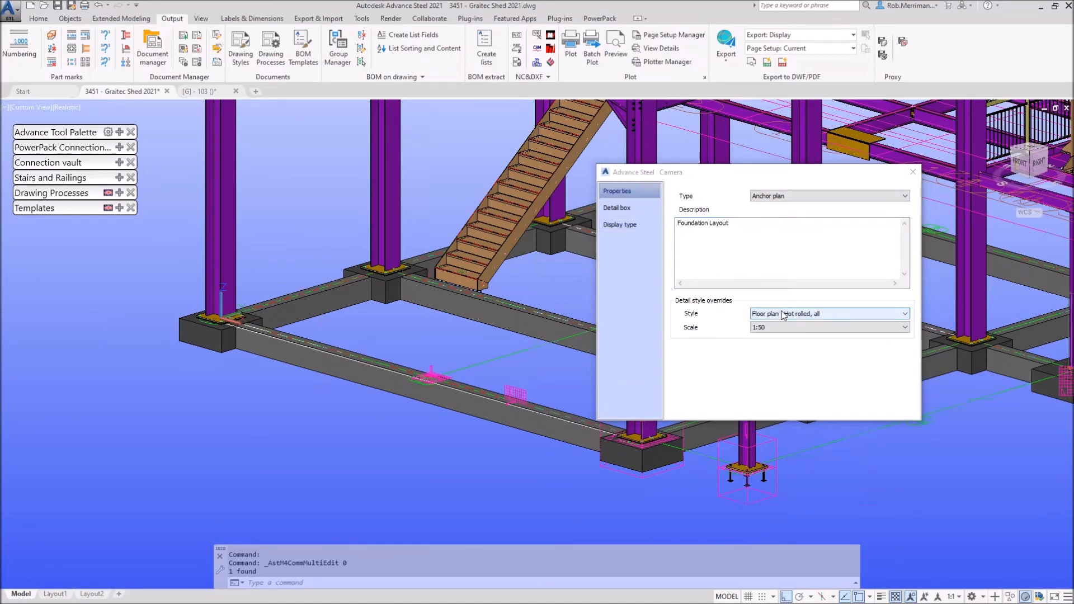
Set the Foundation Layout camera's detail style override to Stanchion layout - All
left_click(807, 315)
scroll(814, 414, "down", 2)
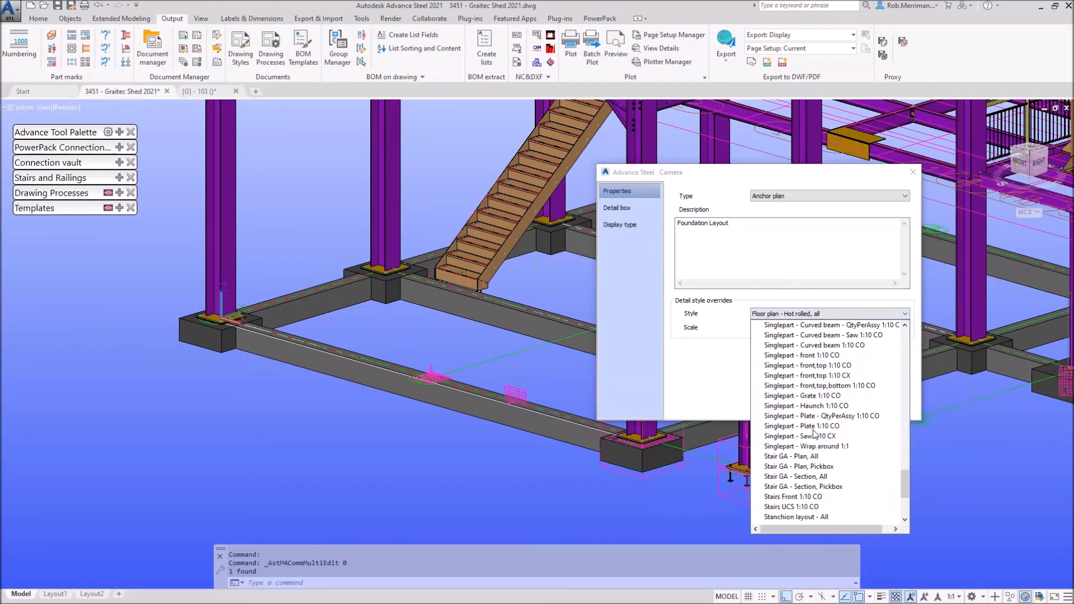
scroll(822, 458, "down", 1)
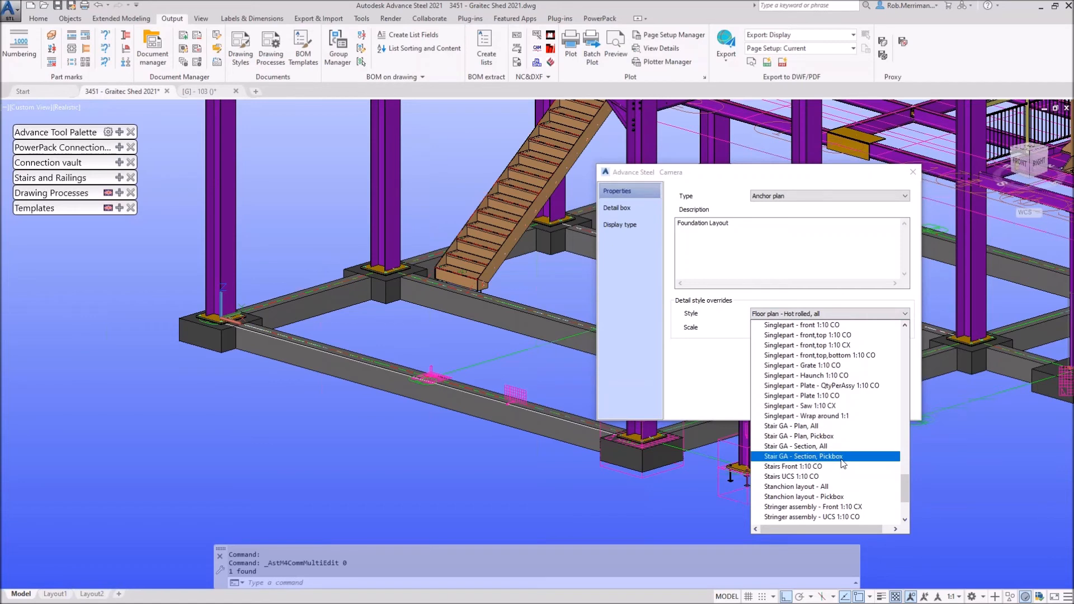
left_click(838, 487)
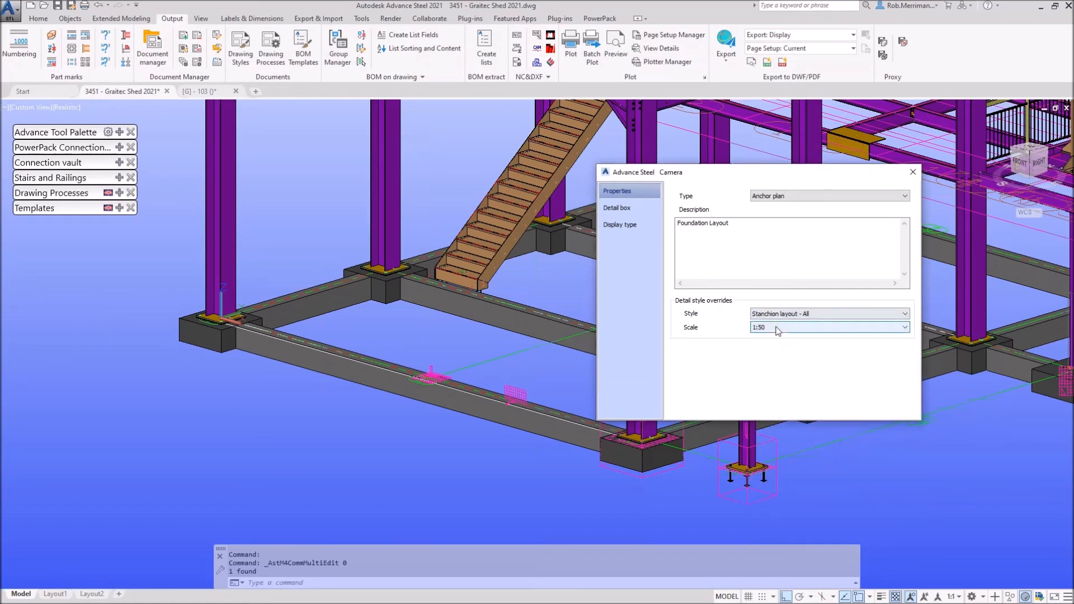
Enable the Foundation Layout camera's front Z-viewport limit, set it to 500, and close the camera properties
left_click(642, 212)
left_click(681, 202)
left_click_drag(775, 202, 699, 202)
type("500")
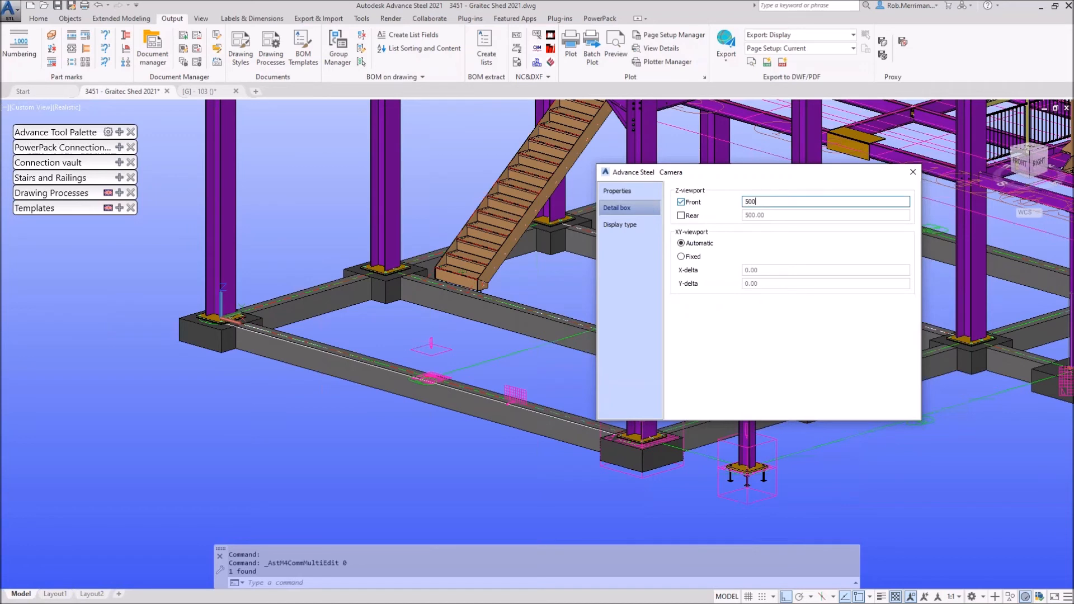
left_click(913, 172)
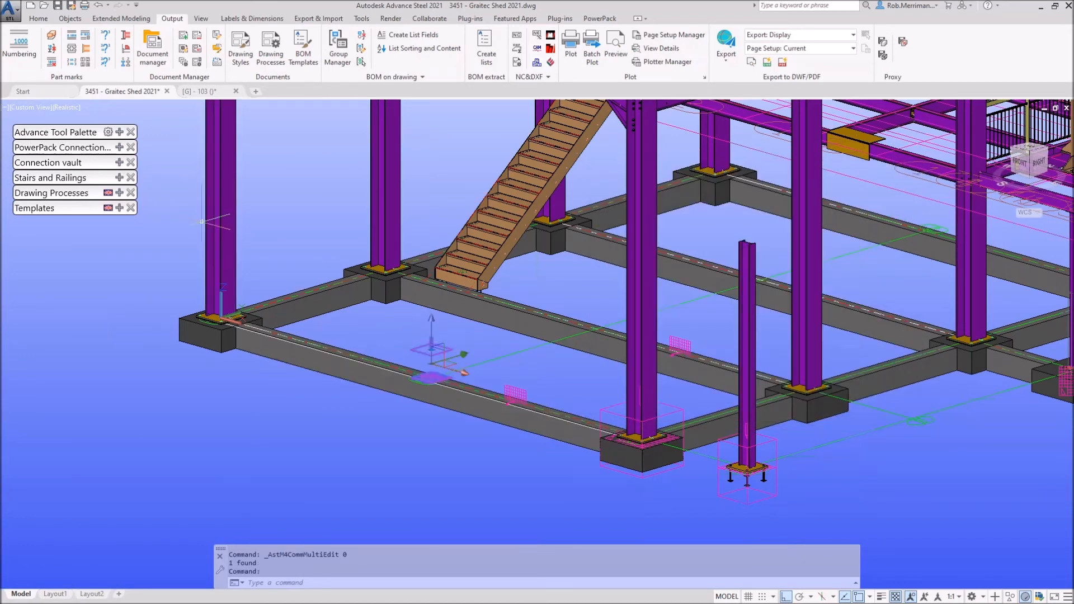
Run the all-cameras drawing process for A1 sheets, starting at drawing number 104 with an increment of 1
left_click(118, 193)
left_click(22, 235)
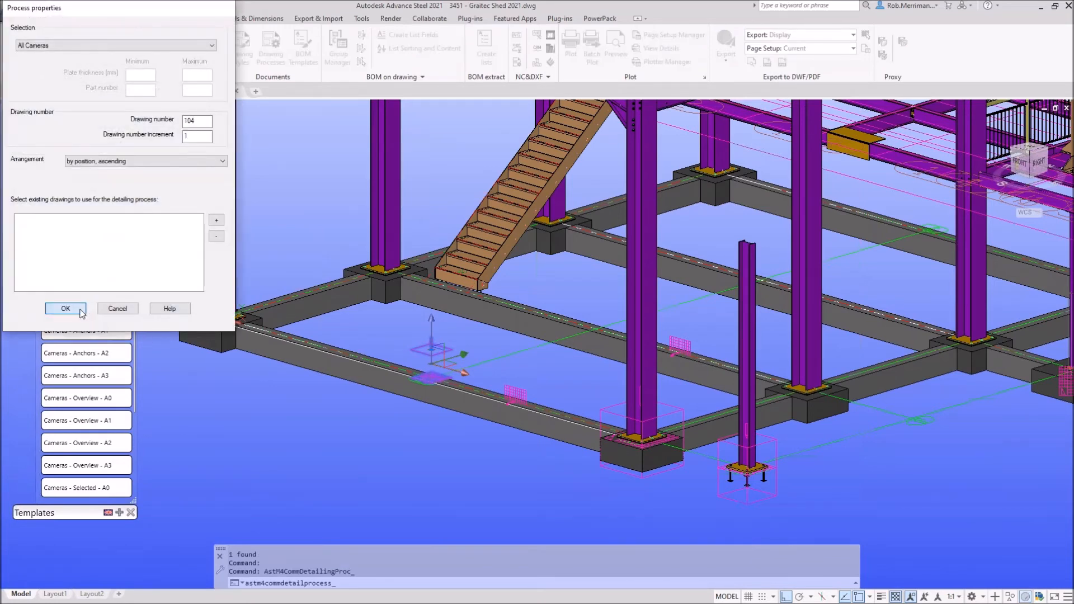
left_click(54, 309)
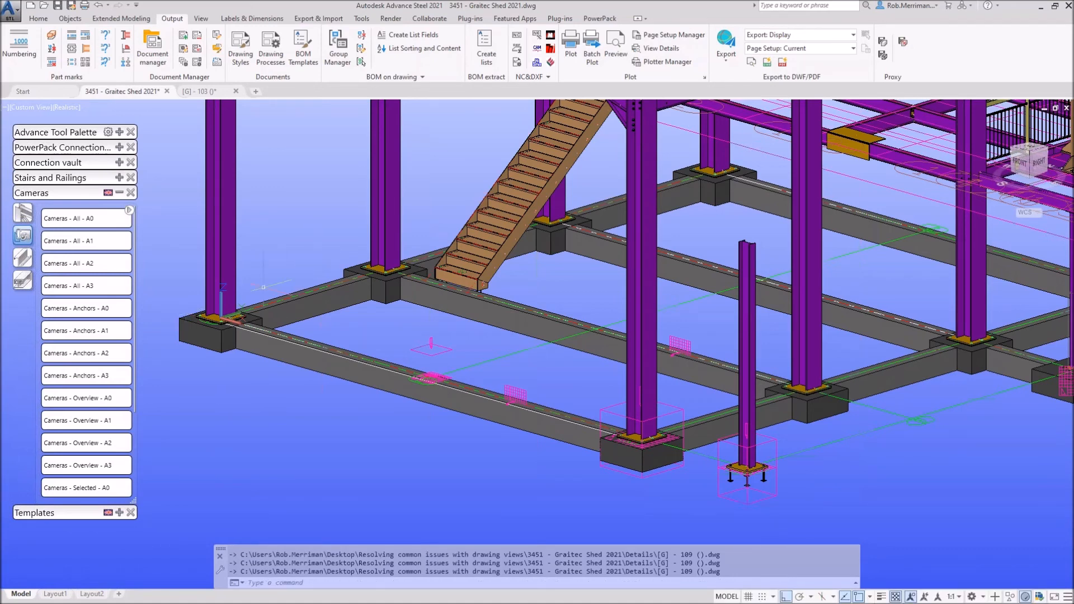
Check the base plate joint properties of the corner column and another column beside the stairs, closing each properties dialog
scroll(187, 312, "up", 5)
left_click(282, 340)
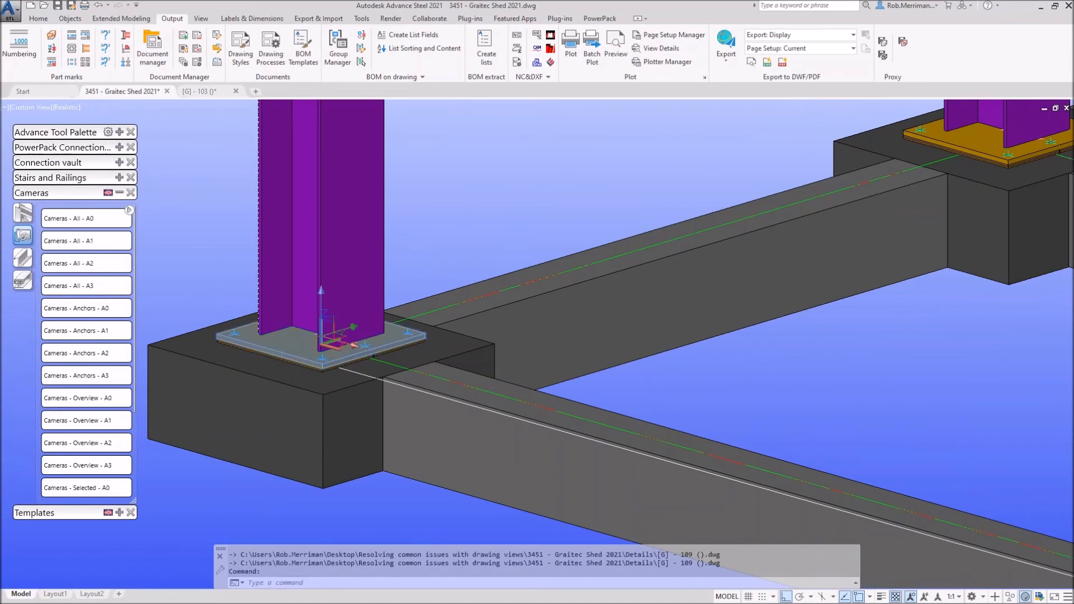
right_click(485, 229)
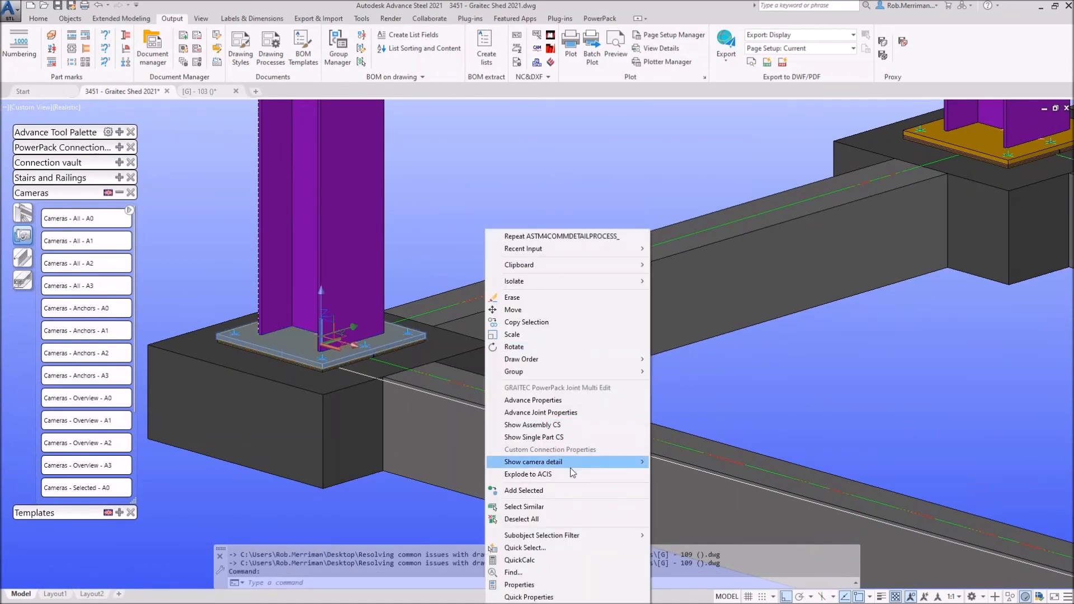
left_click(570, 439)
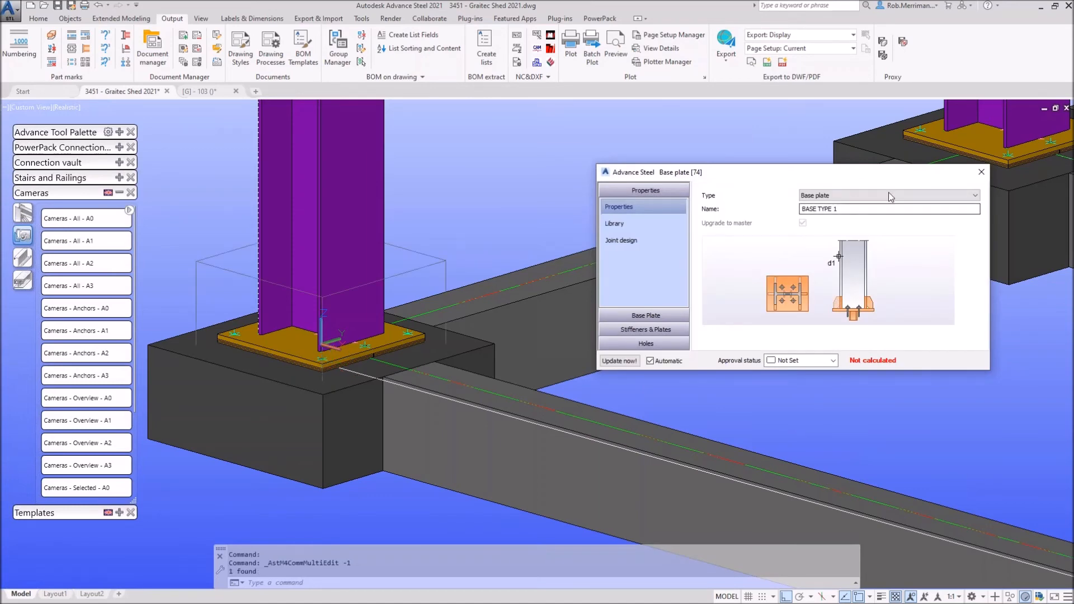
left_click(980, 172)
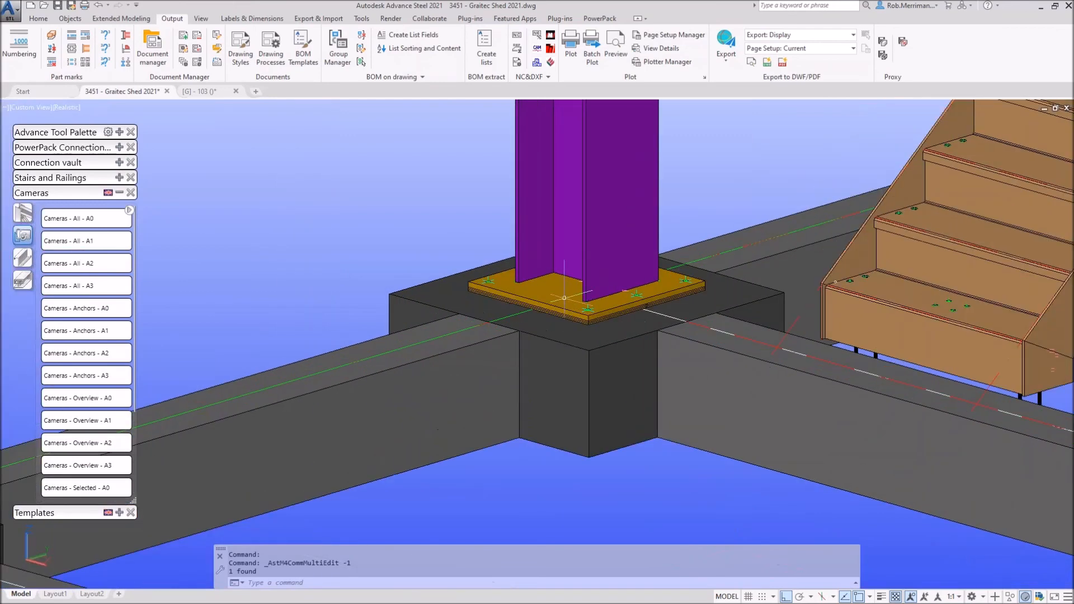
right_click(443, 209)
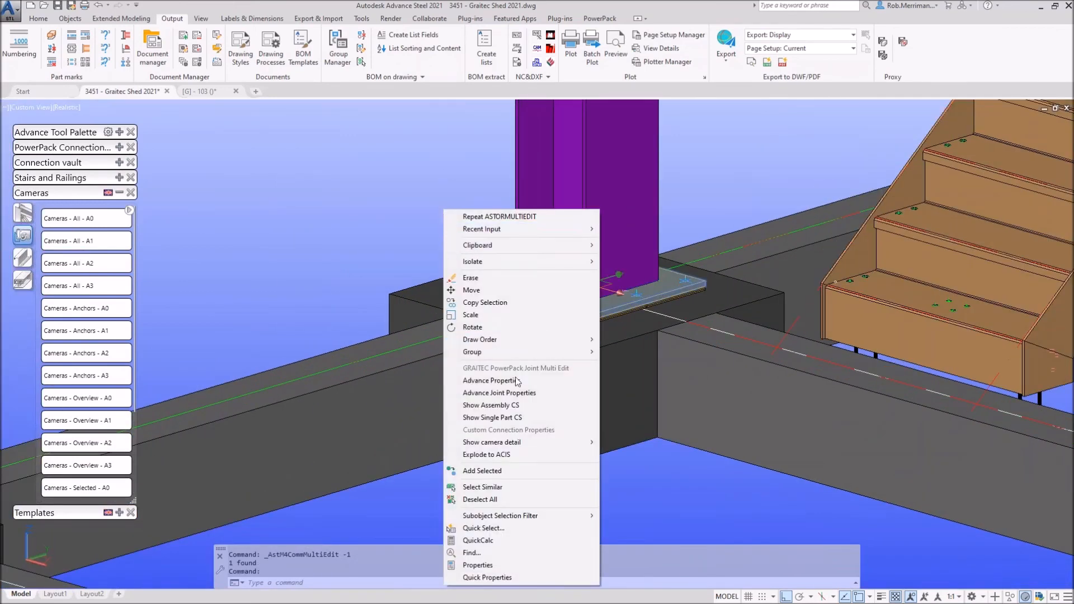
left_click(531, 395)
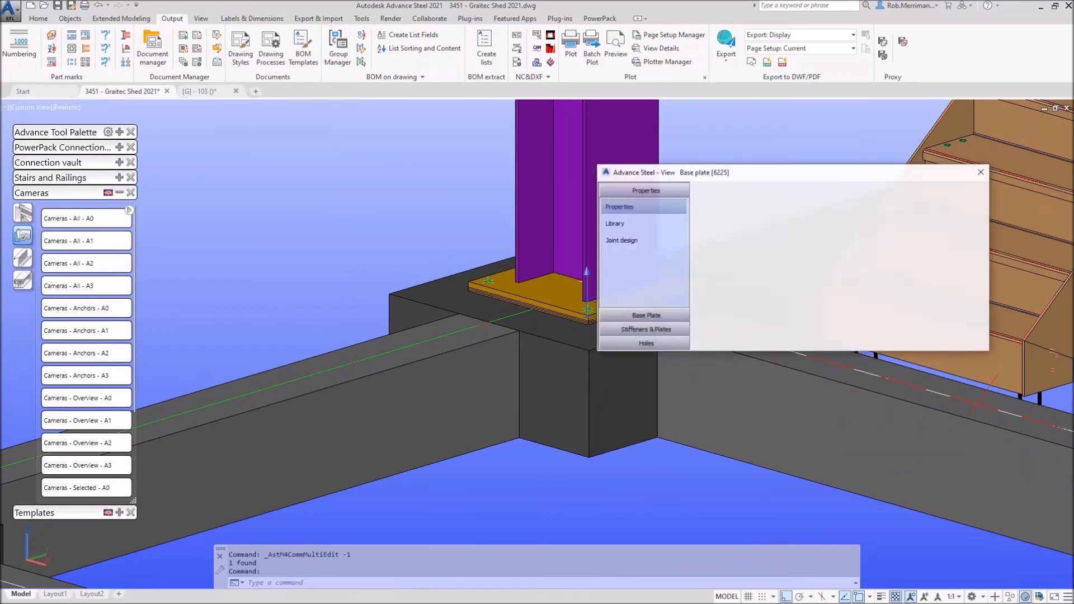
left_click(981, 171)
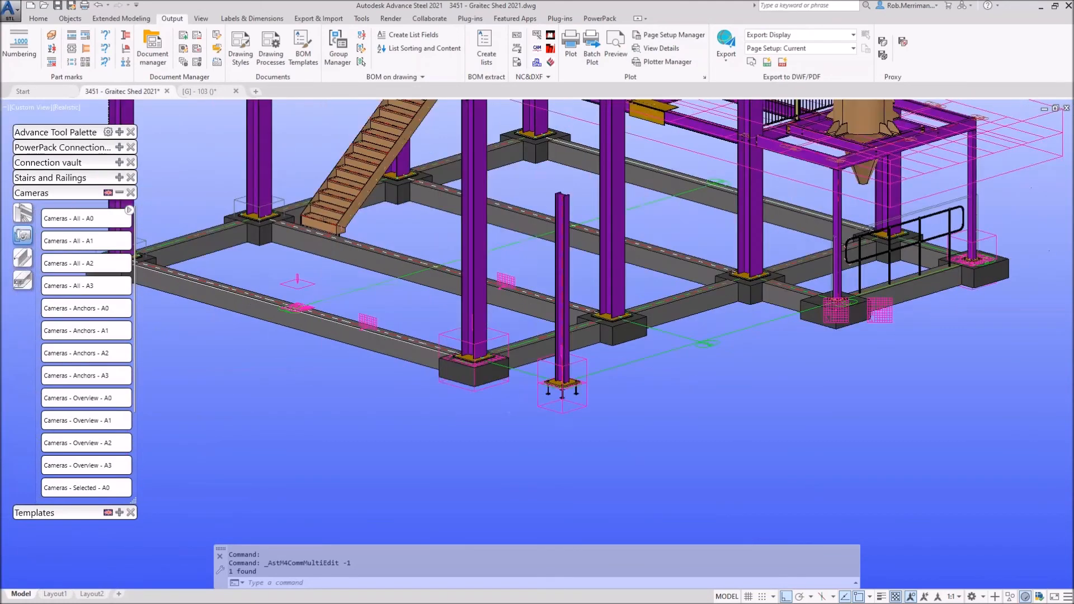
Open the detail drawing generated from the Foundation Layout camera
scroll(576, 358, "down", 3)
scroll(436, 319, "up", 4)
left_click(436, 318)
right_click(437, 318)
right_click(513, 308)
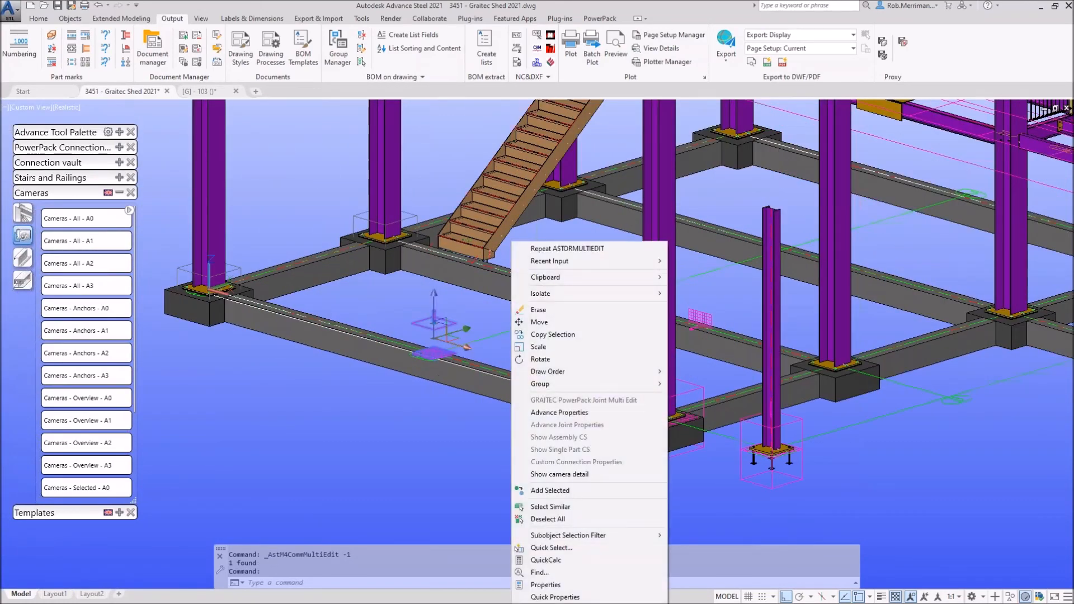
left_click(599, 476)
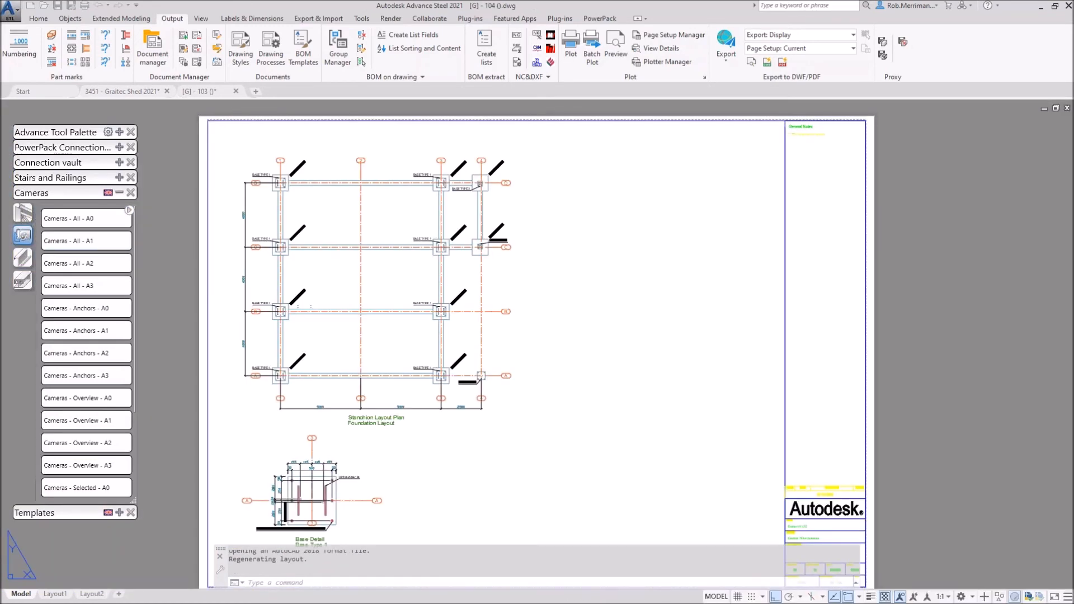
Examine the foundation layout's view title and the base type and column section labels along gridline 1
scroll(361, 420, "up", 8)
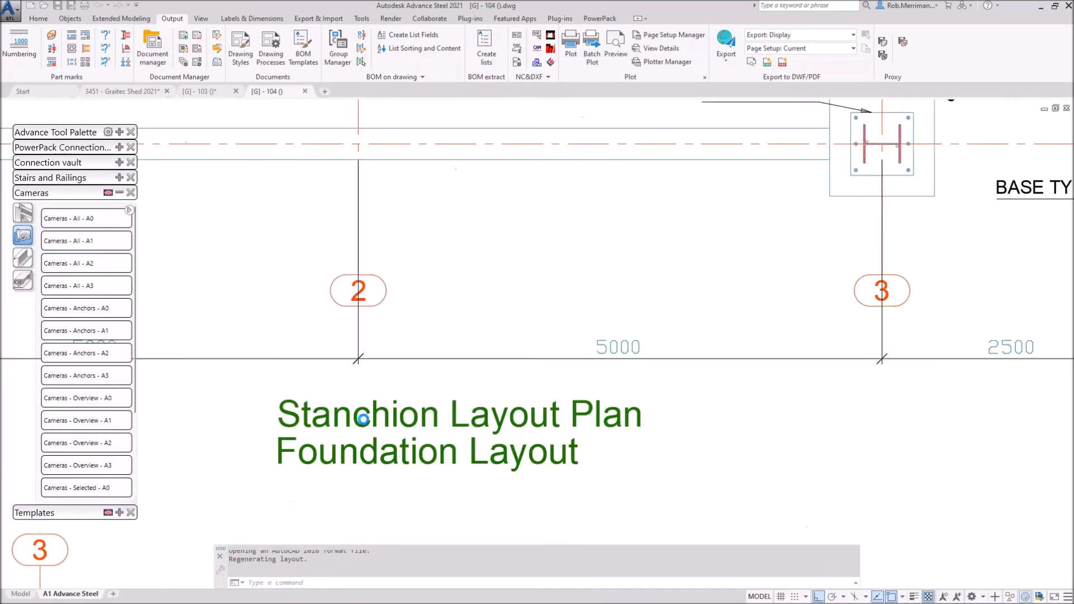
scroll(638, 500, "down", 6)
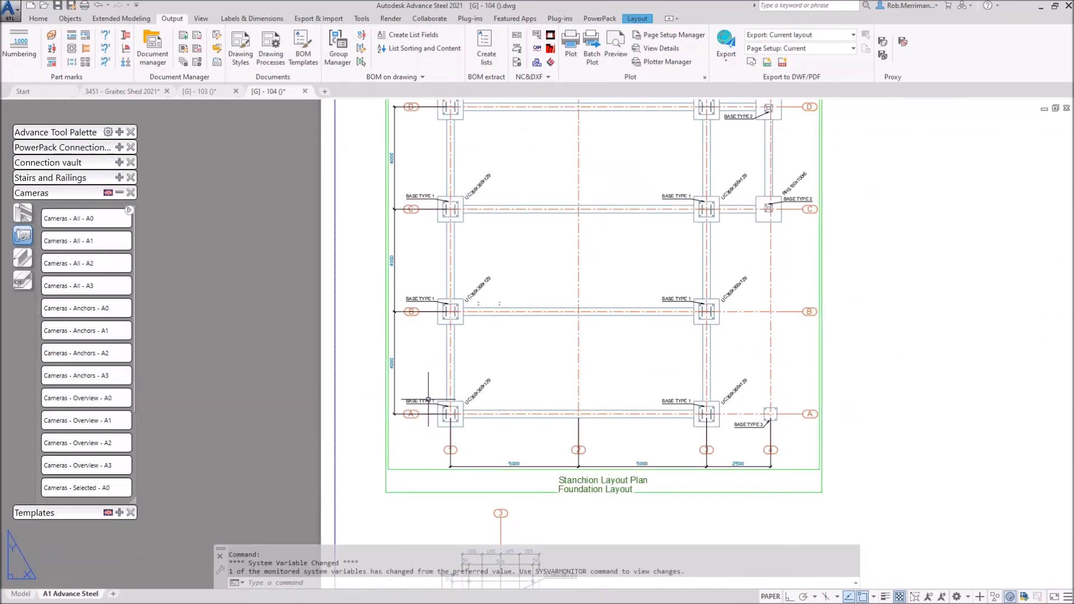
scroll(431, 396, "up", 8)
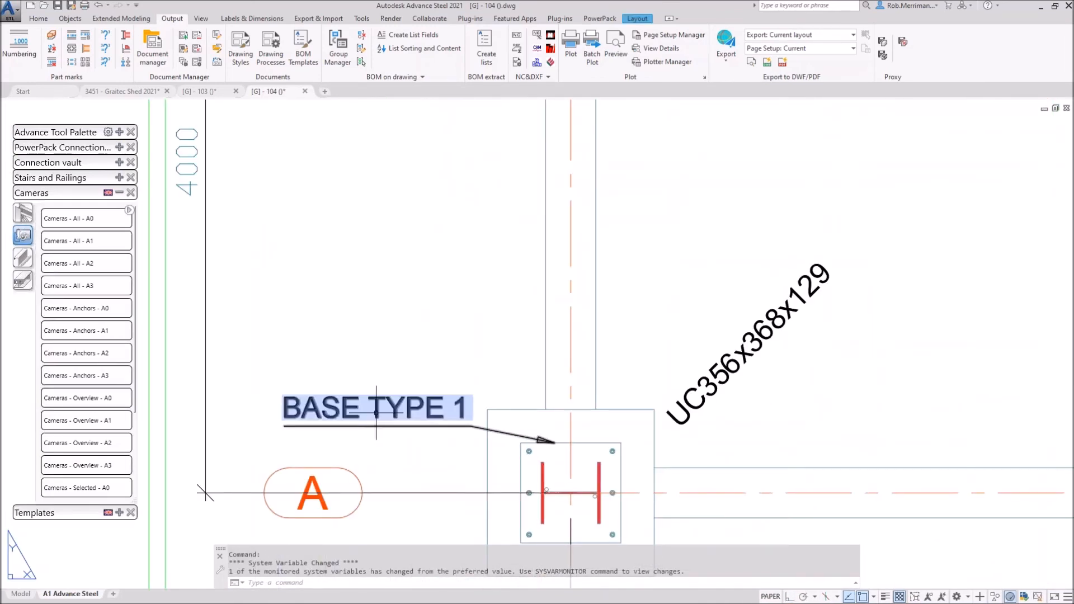
scroll(376, 413, "down", 3)
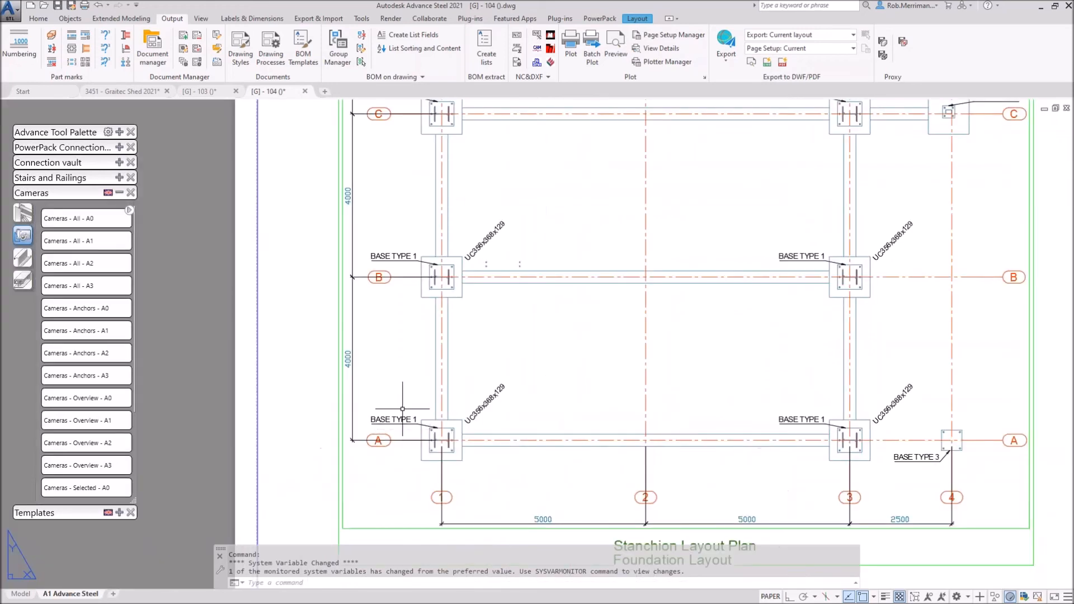
scroll(485, 403, "up", 2)
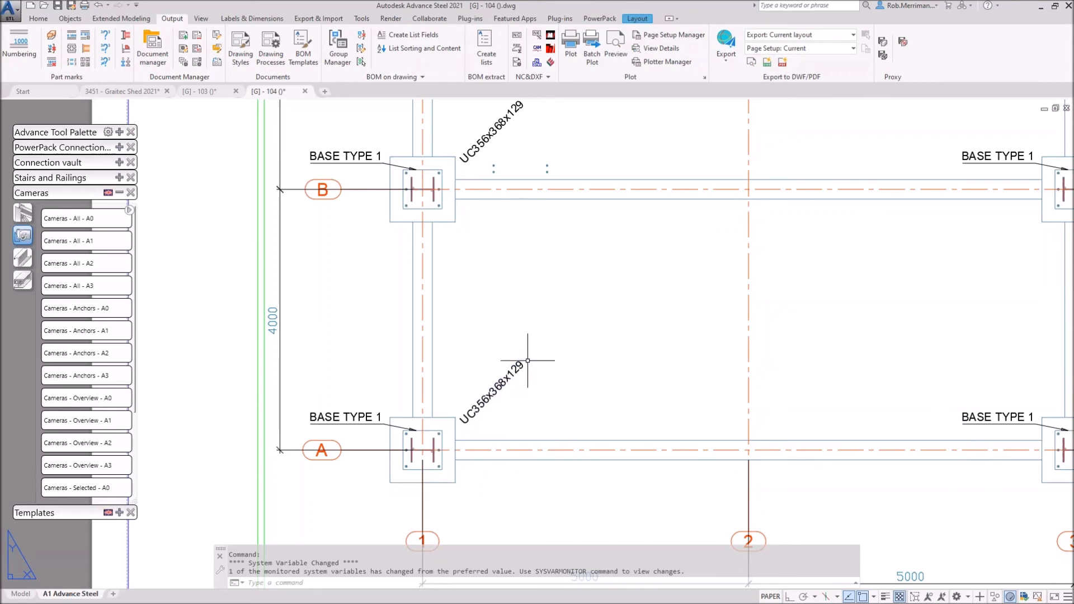
scroll(527, 361, "down", 5)
scroll(383, 134, "up", 7)
scroll(352, 183, "down", 3)
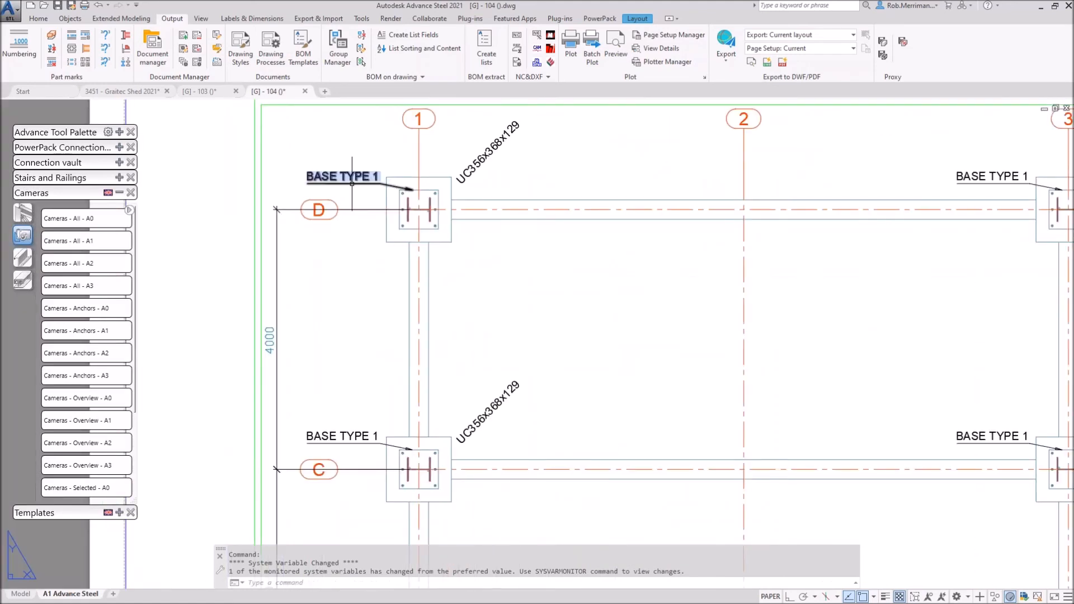
scroll(351, 184, "down", 3)
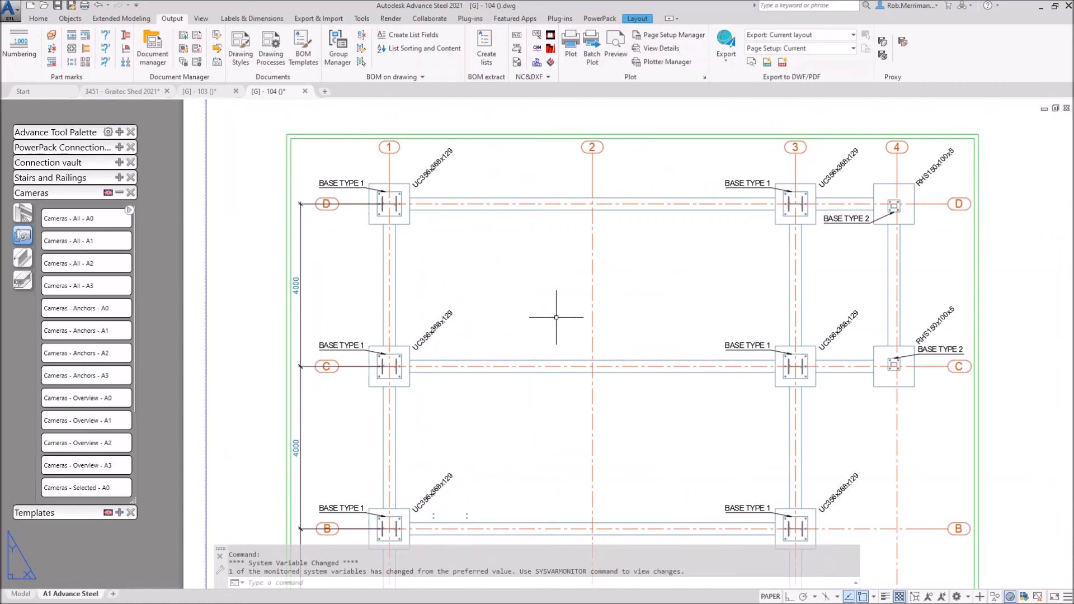
Compare the base type labels along gridline 4 and inspect the base at gridlines A and 4
scroll(915, 212, "up", 4)
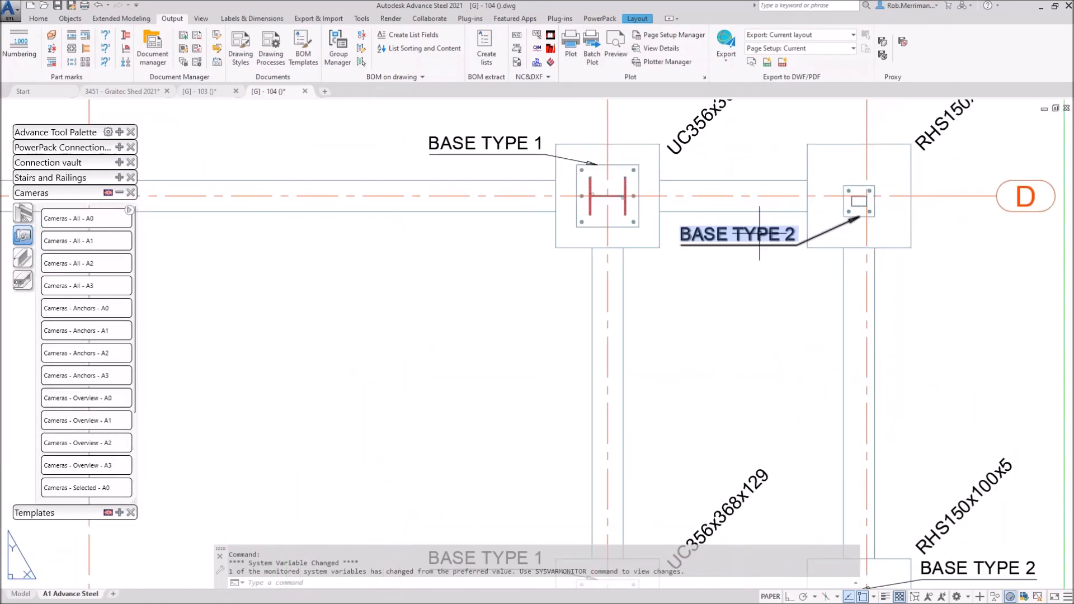
scroll(655, 137, "down", 4)
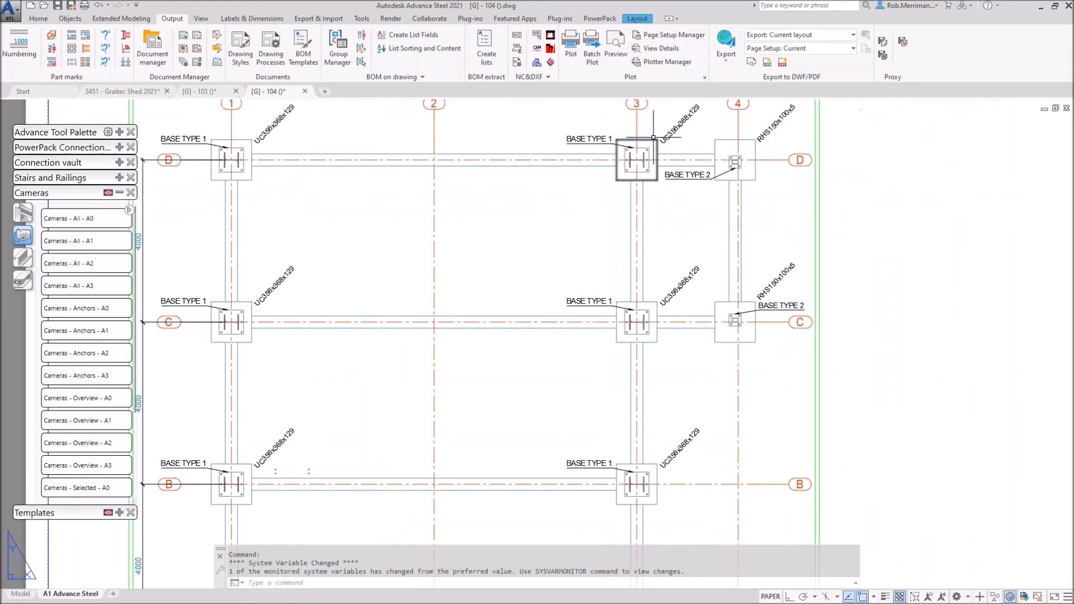
scroll(698, 167, "down", 2)
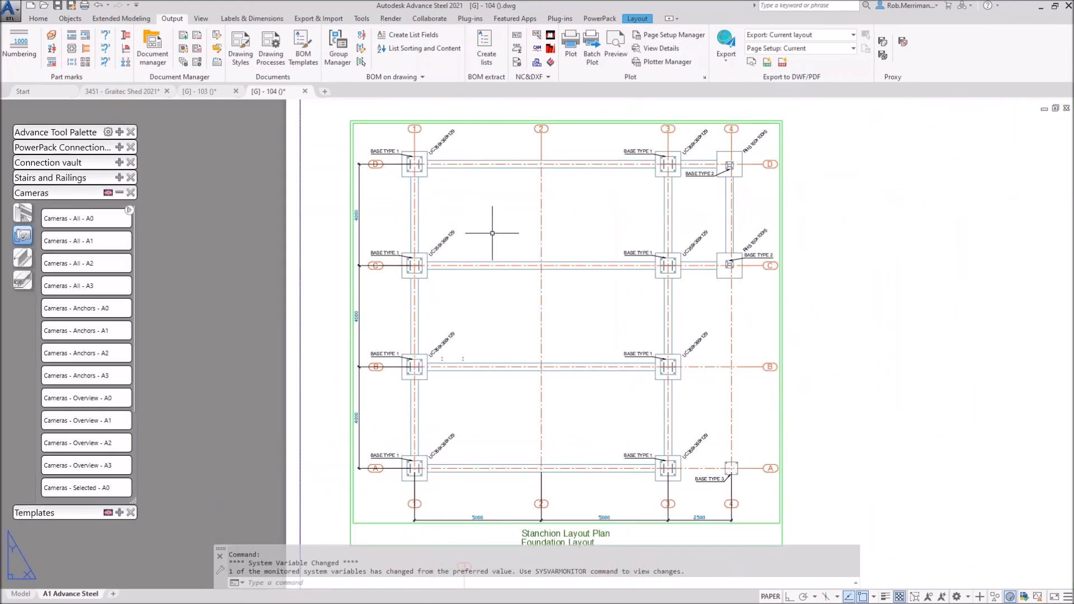
scroll(728, 168, "down", 2)
scroll(708, 473, "up", 9)
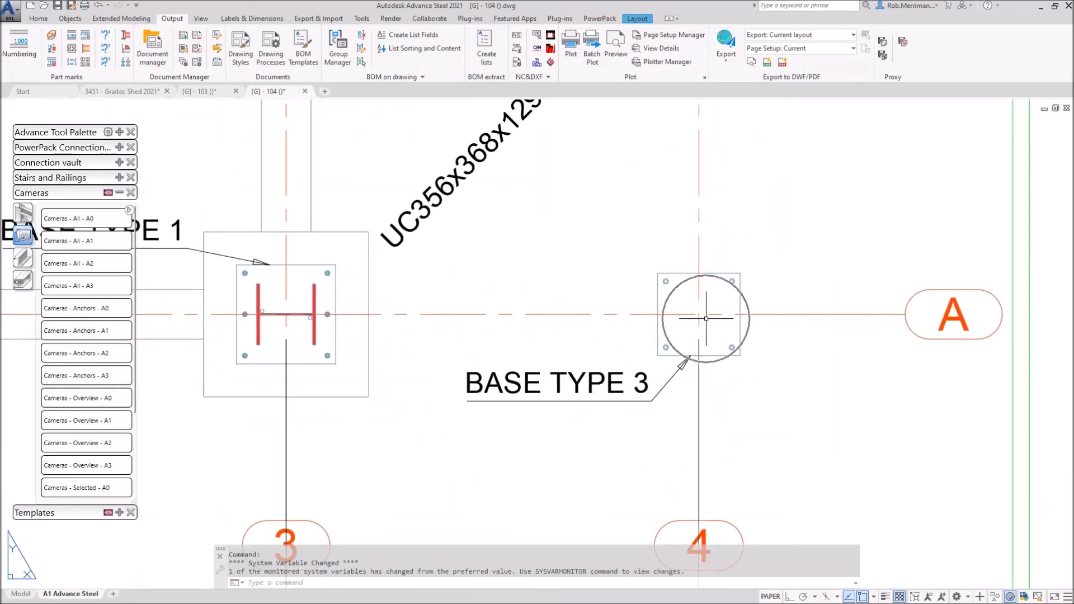
Return to the 3451 - Graitec Shed 2021 model and check the model role in a tall column's naming properties
left_click(139, 92)
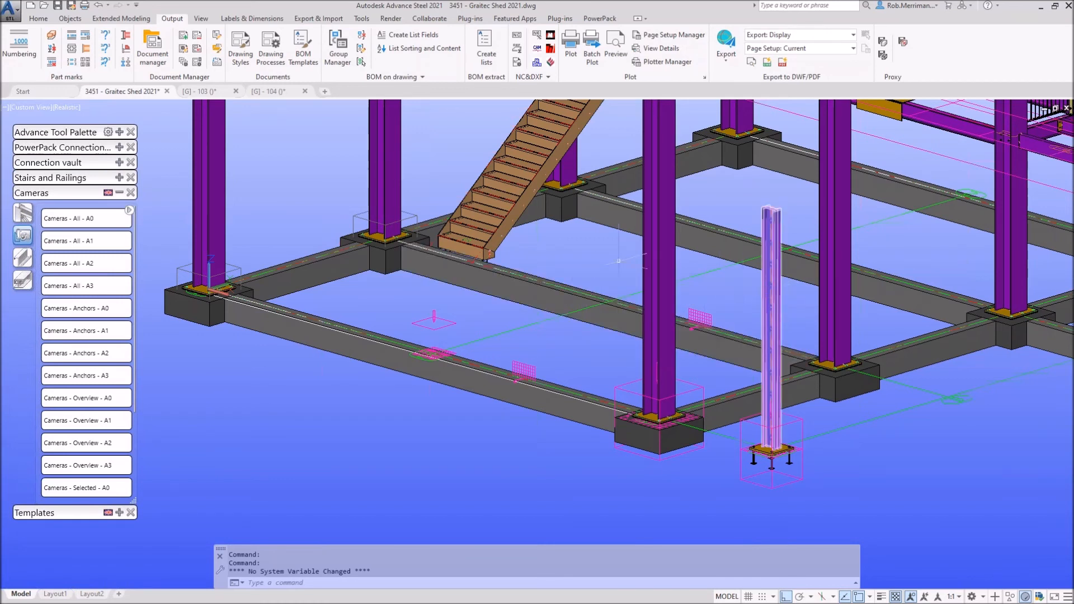
left_click(381, 167)
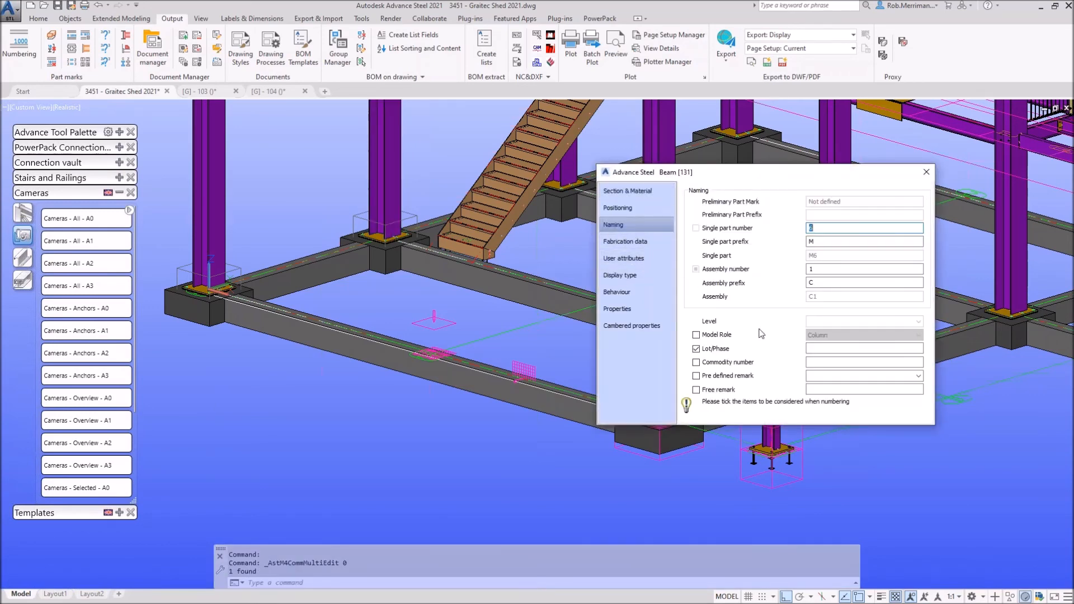
left_click(926, 171)
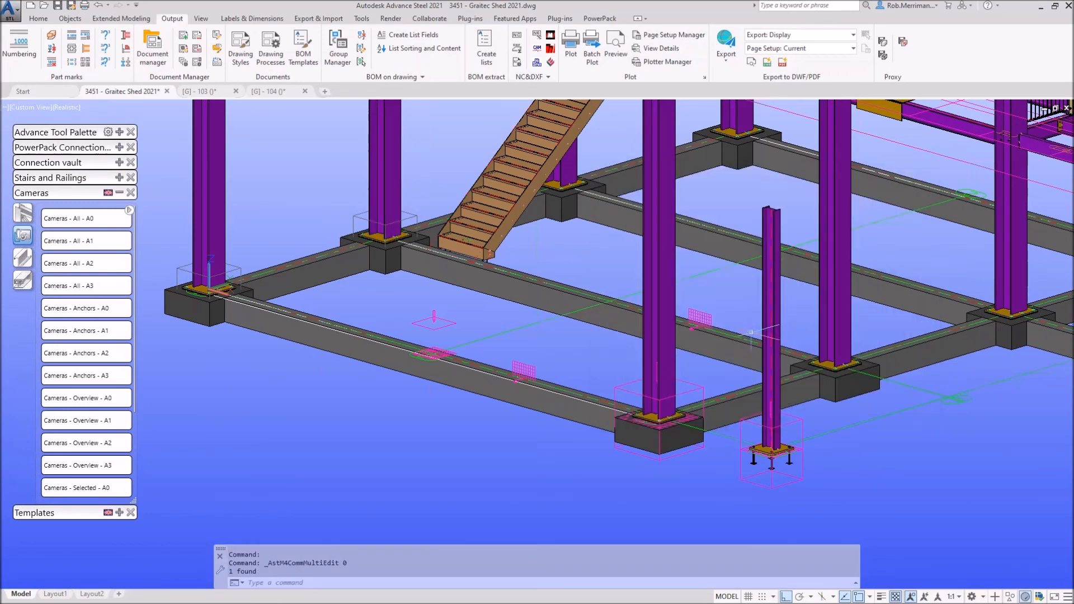
Set the short UB254x146x31 stanchion's model role to Column in its naming properties and close them
double_click(772, 335)
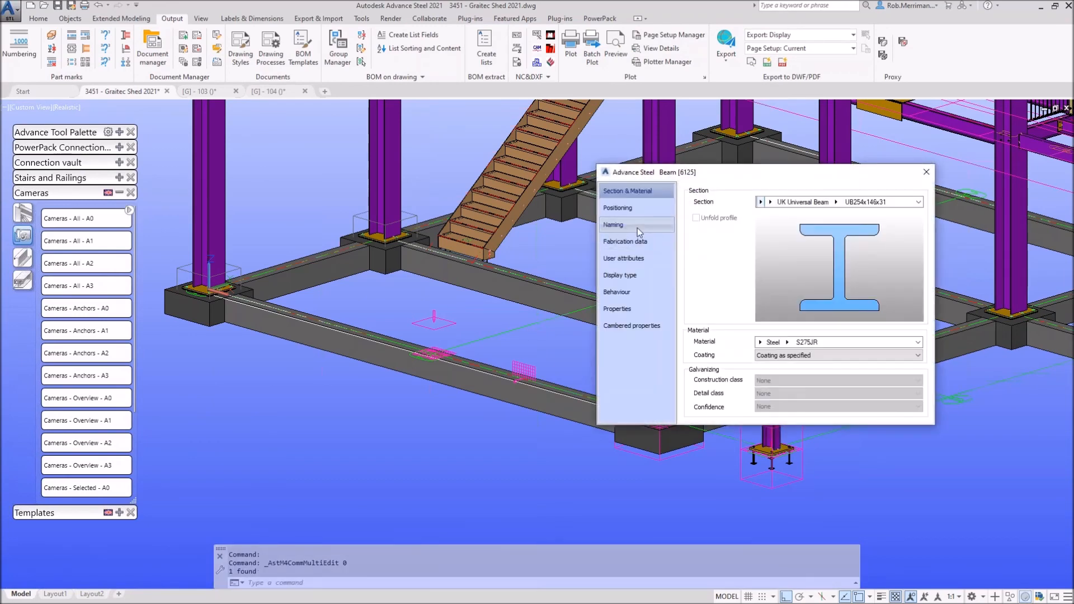
left_click(823, 336)
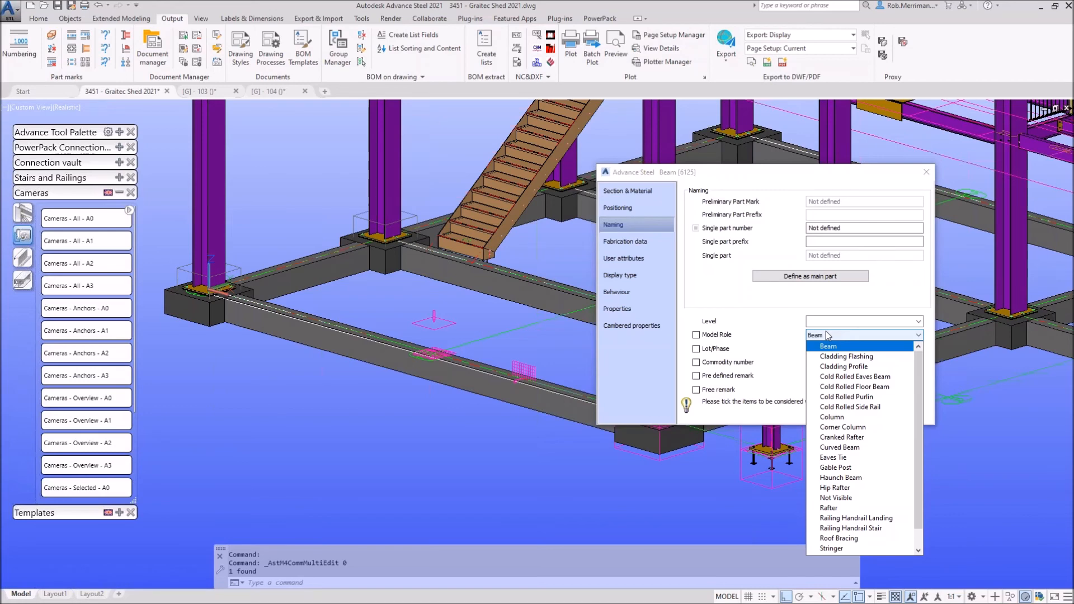
left_click(827, 335)
scroll(826, 335, "down", 7)
left_click(926, 171)
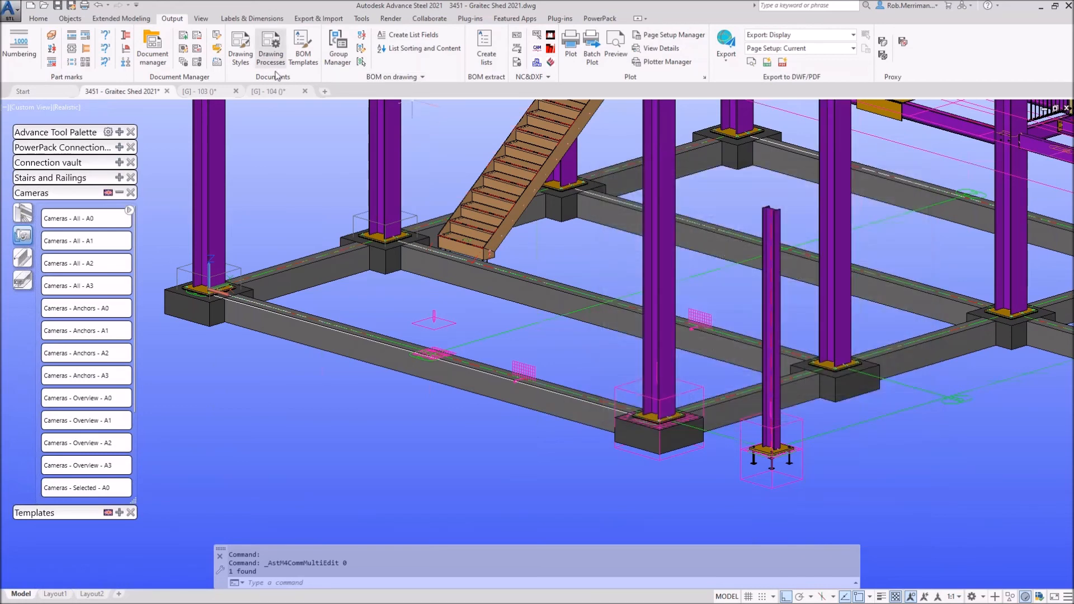
Update the foundation layout detail view in drawing 104 and check the stanchion label at gridlines A and 4
left_click(267, 91)
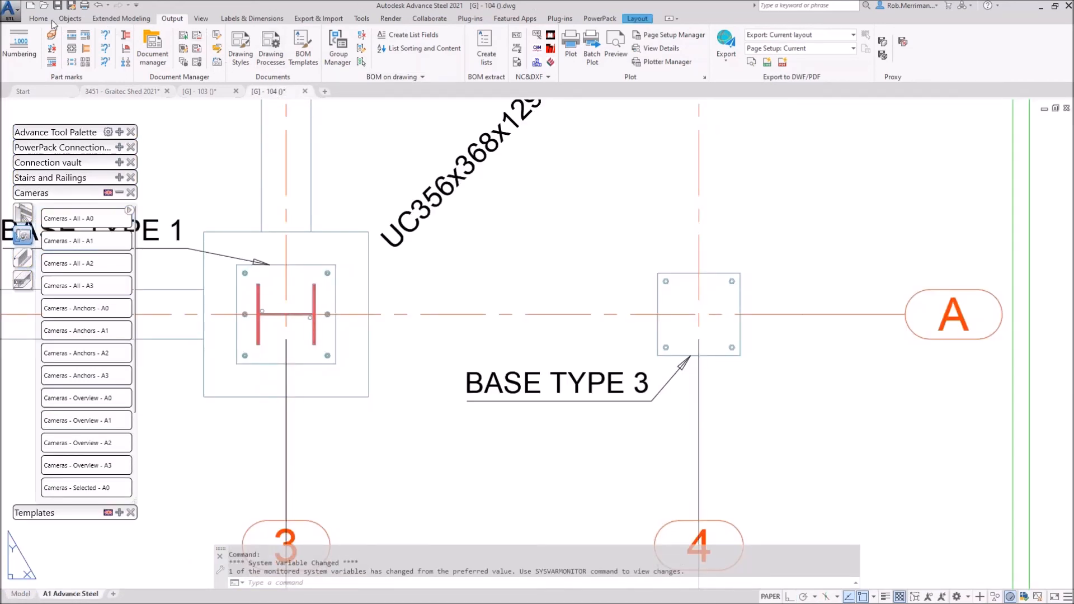
scroll(27, 40, "down", 2)
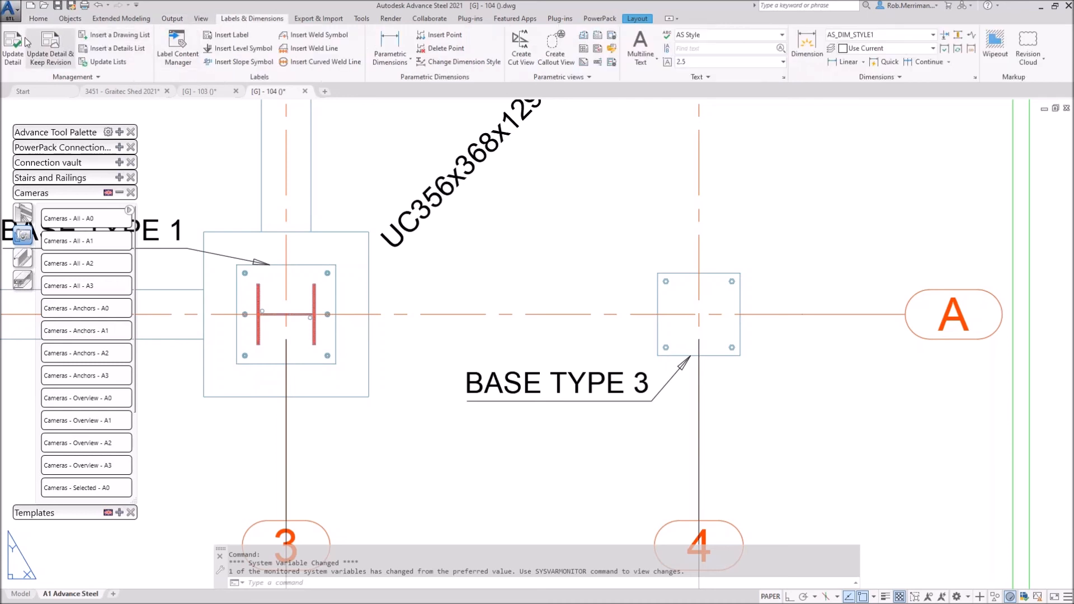
left_click(26, 41)
left_click(659, 300)
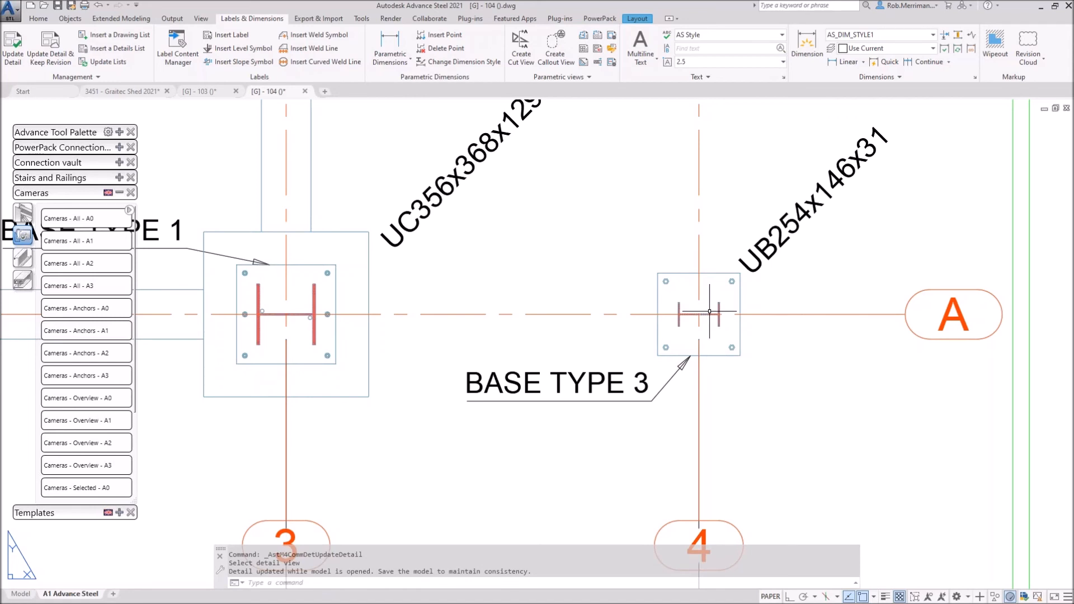
left_click(805, 207)
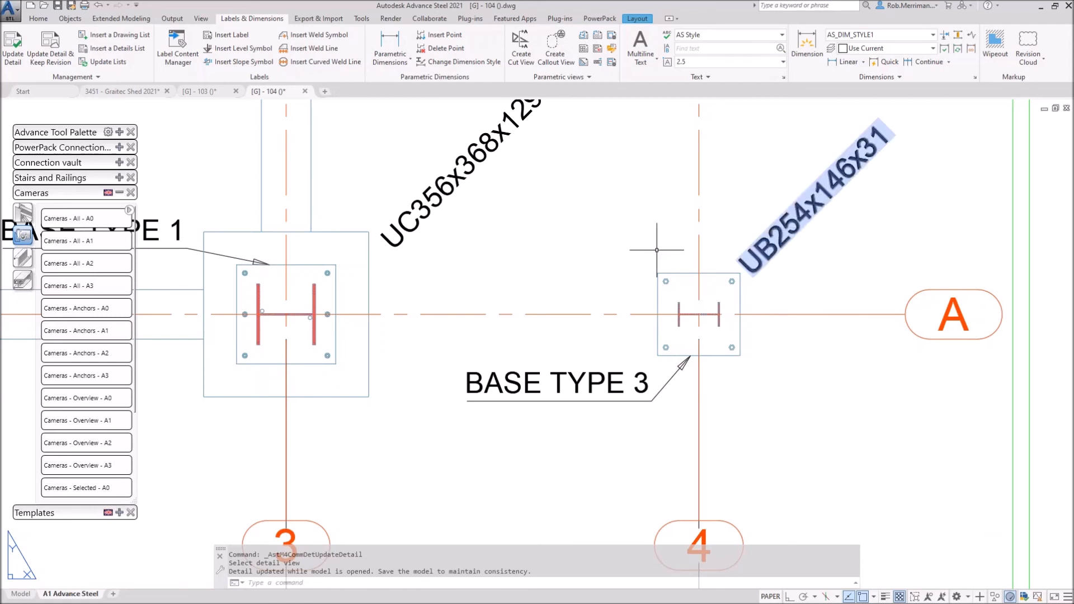